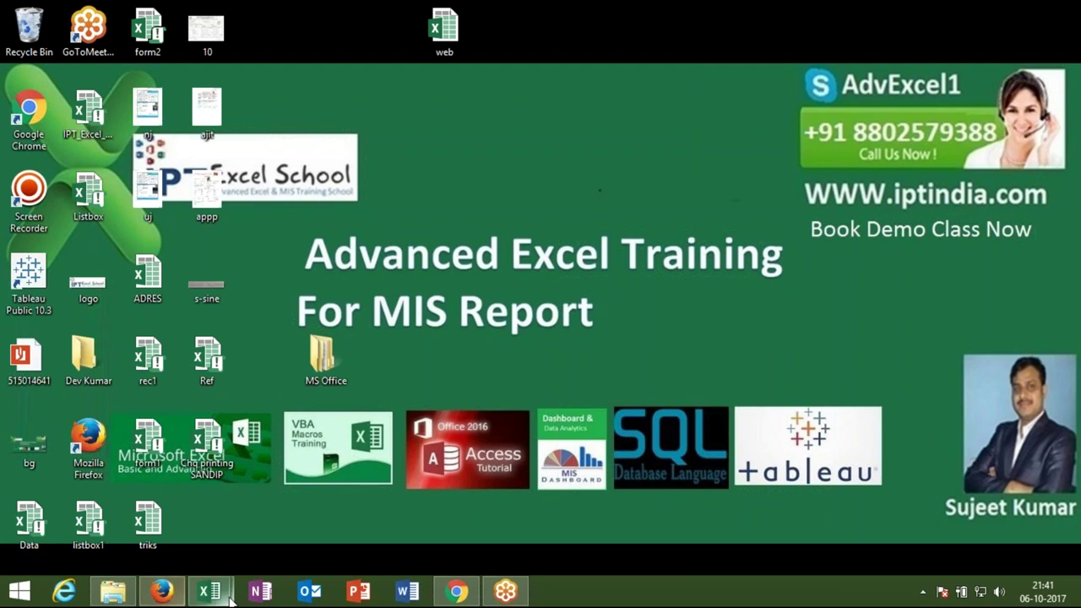
Bring Book14's Visual Basic editor, with its empty Module1 code window, back to the front.
mouse_move(226, 597)
click(286, 543)
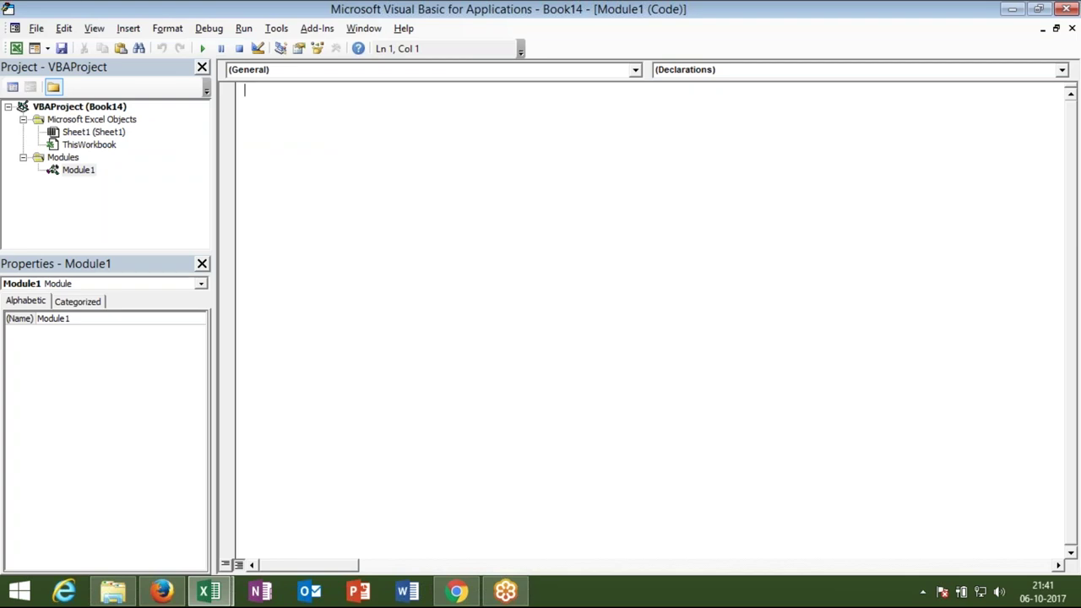
Declare the rr procedure with Sub rr() in Module1.
text(sub )
text(rr())
key(Return)
key(Return)
key(Return)
key(Return)
key(Up)
click(245, 115)
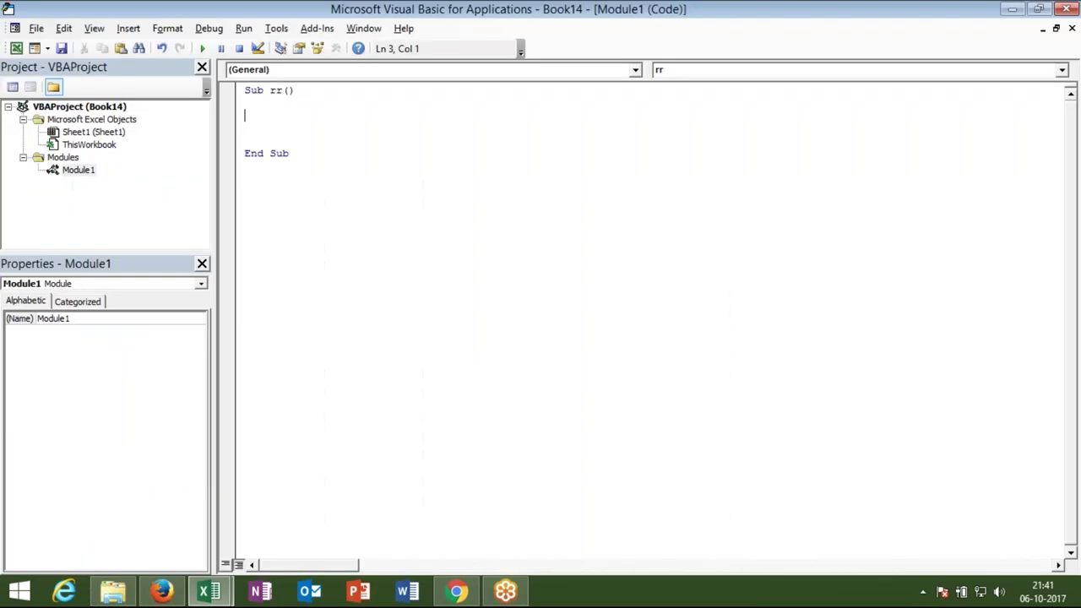
Add Range("A1").Select and Cells(1, 1).Select lines to rr, then highlight the Range line.
text(range)
text(("A1"))
text(.s)
key(Tab)
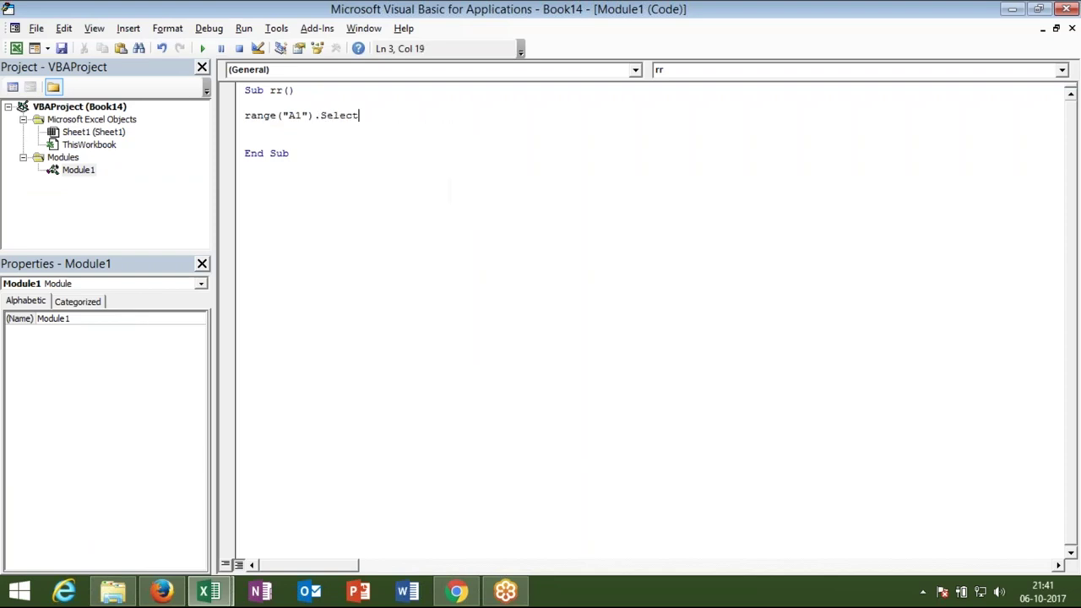
key(Return)
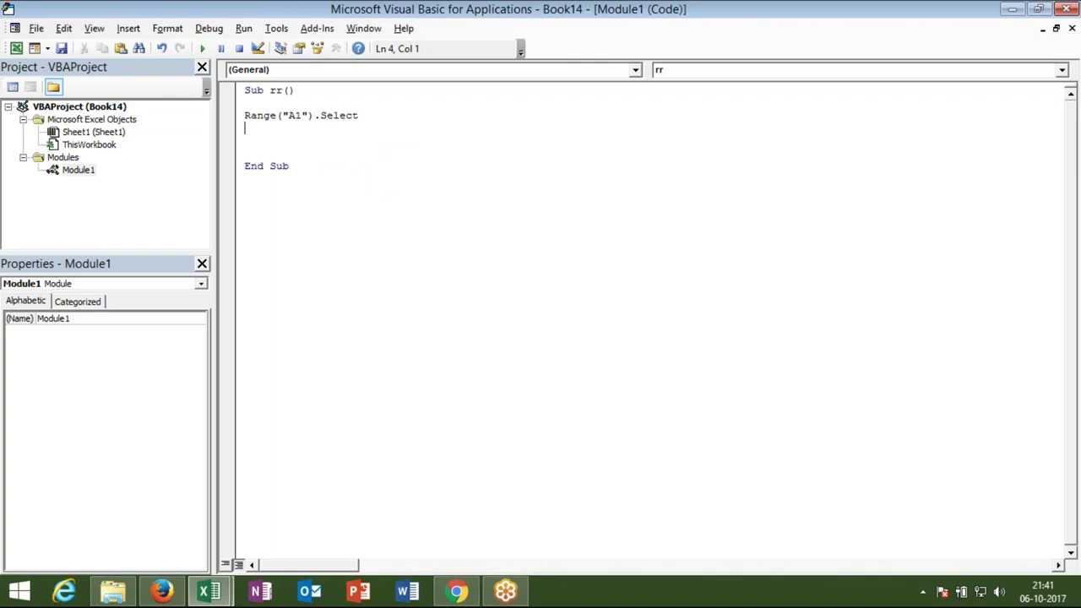
text(ce)
text(lls)
text((1,1).select)
key(Return)
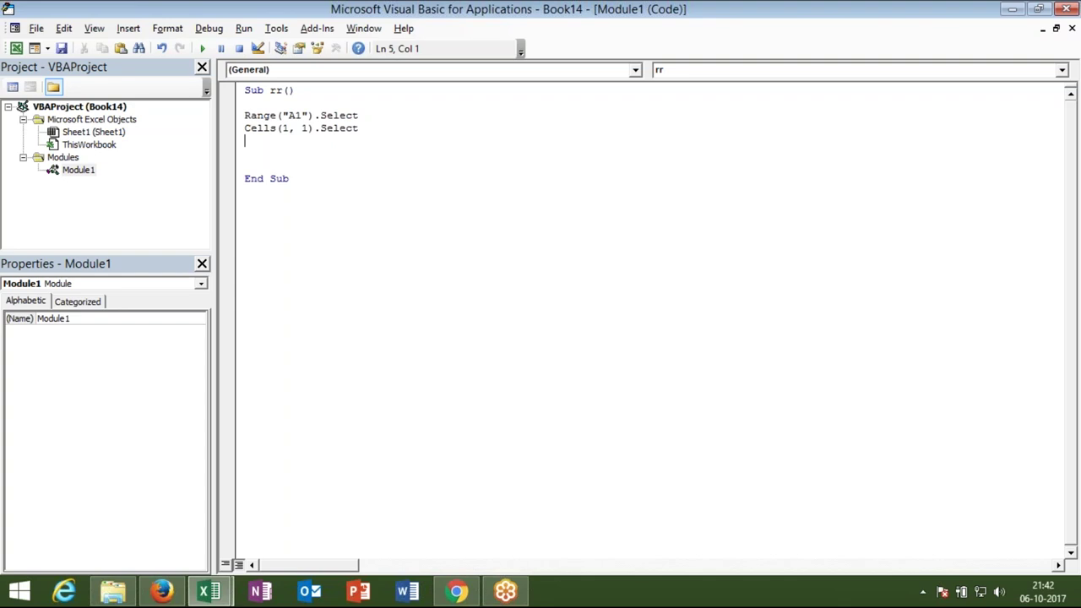
key(Up)
key(Up)
key(shift+Down)
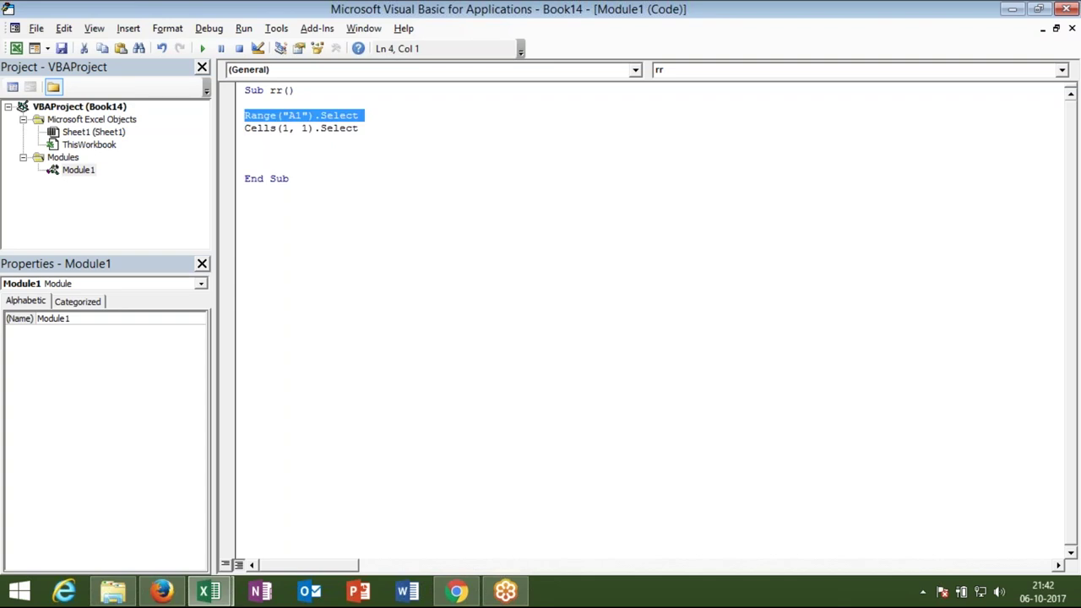
key(Right)
key(shift+Down)
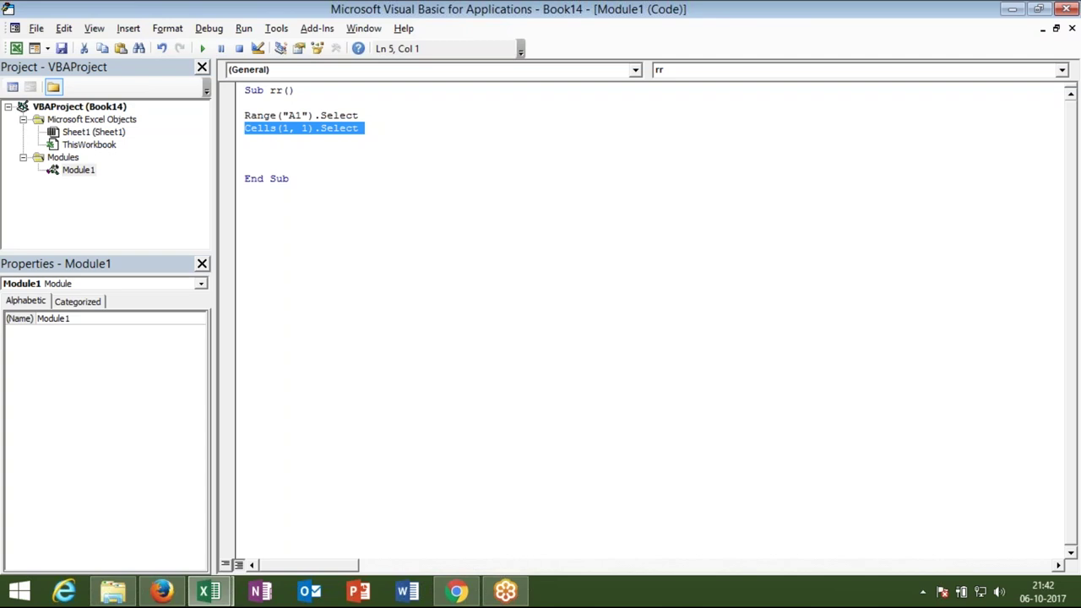
Open Reports from Book14's Recent workbooks list, then return to the VBA editor.
click(204, 582)
click(178, 539)
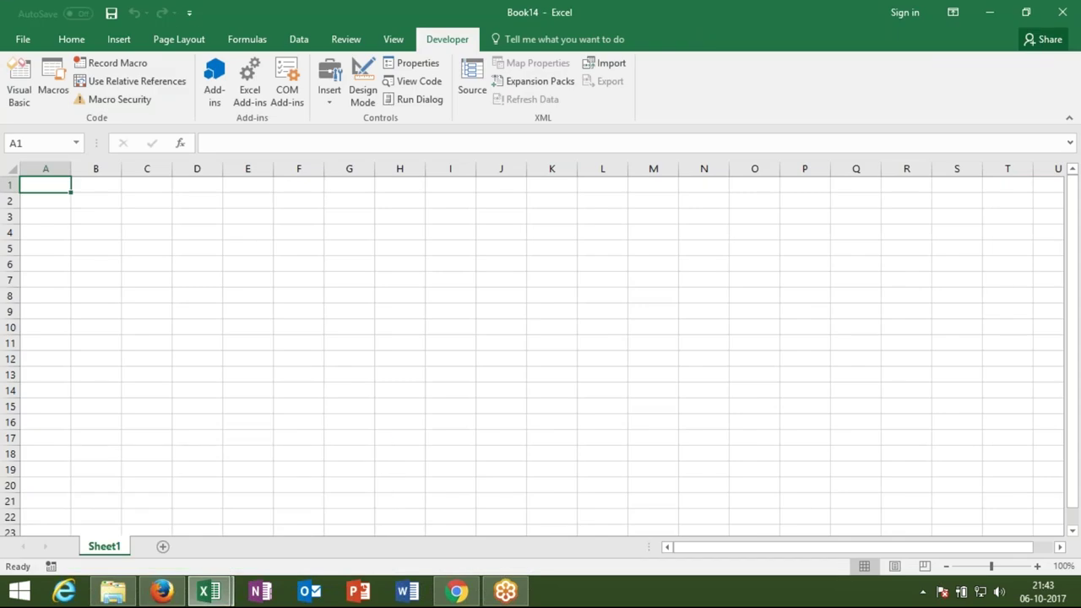
click(24, 42)
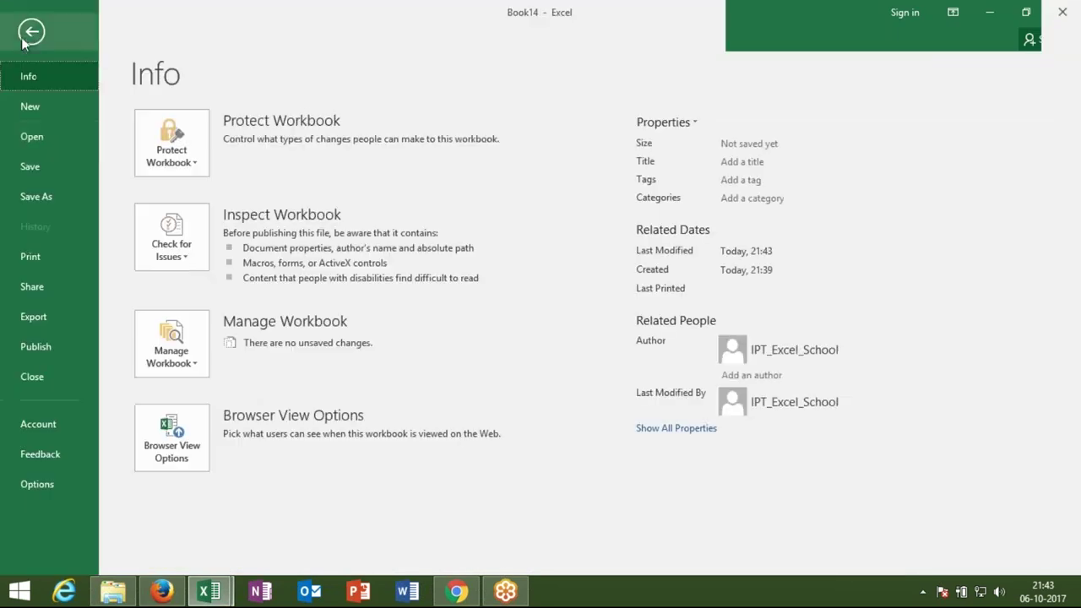
click(44, 135)
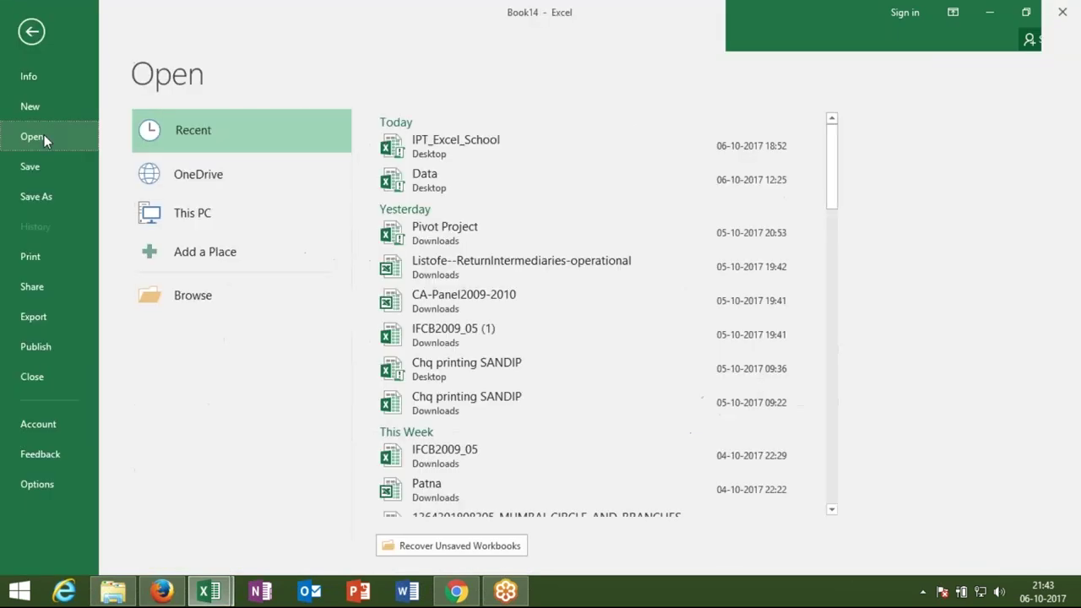
drag(833, 195, 835, 277)
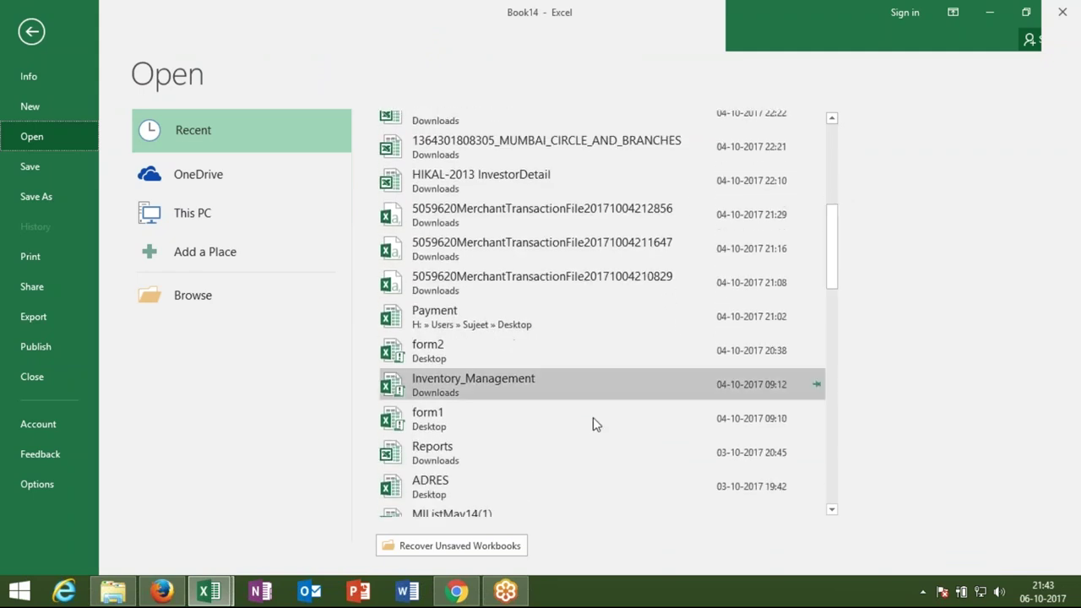
click(592, 443)
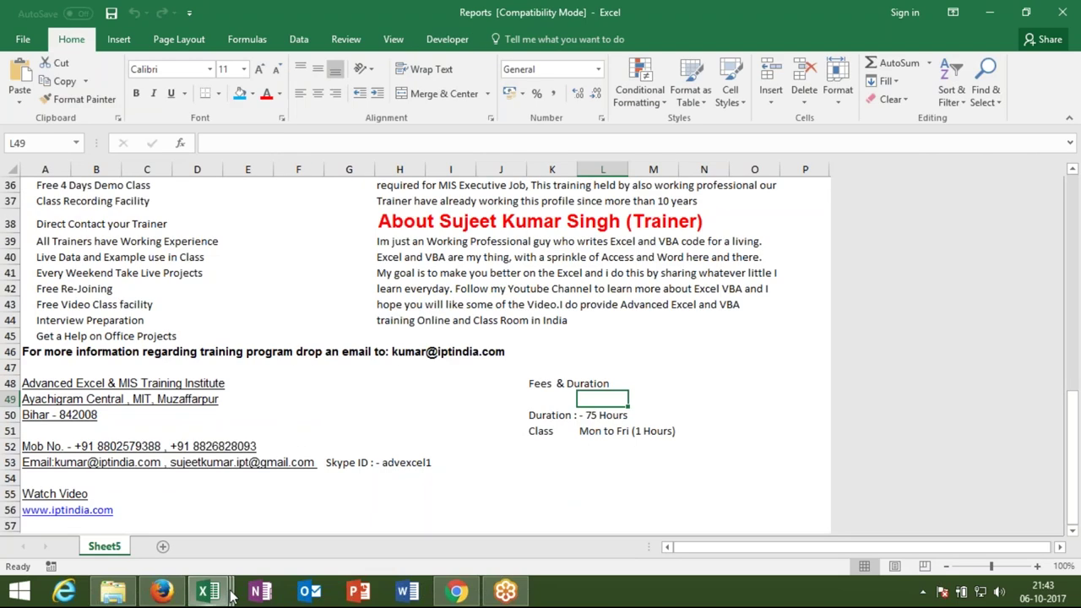
mouse_move(232, 595)
click(321, 519)
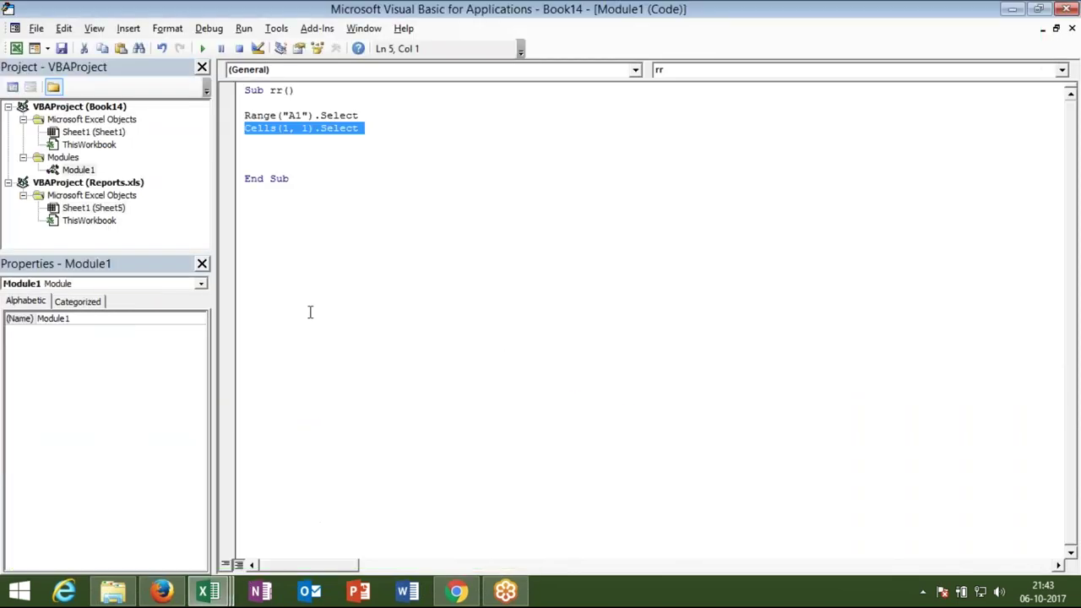
Add ActiveCell and Selection lines below the Cells statement in rr.
click(288, 156)
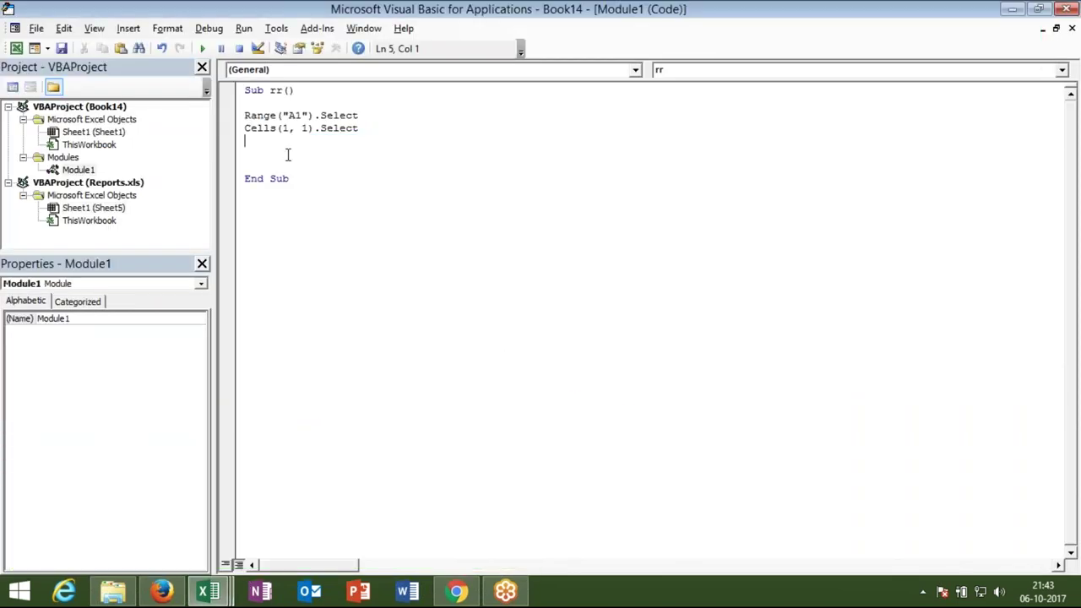
text(active)
text(Cell)
key(Return)
text(selection)
key(Return)
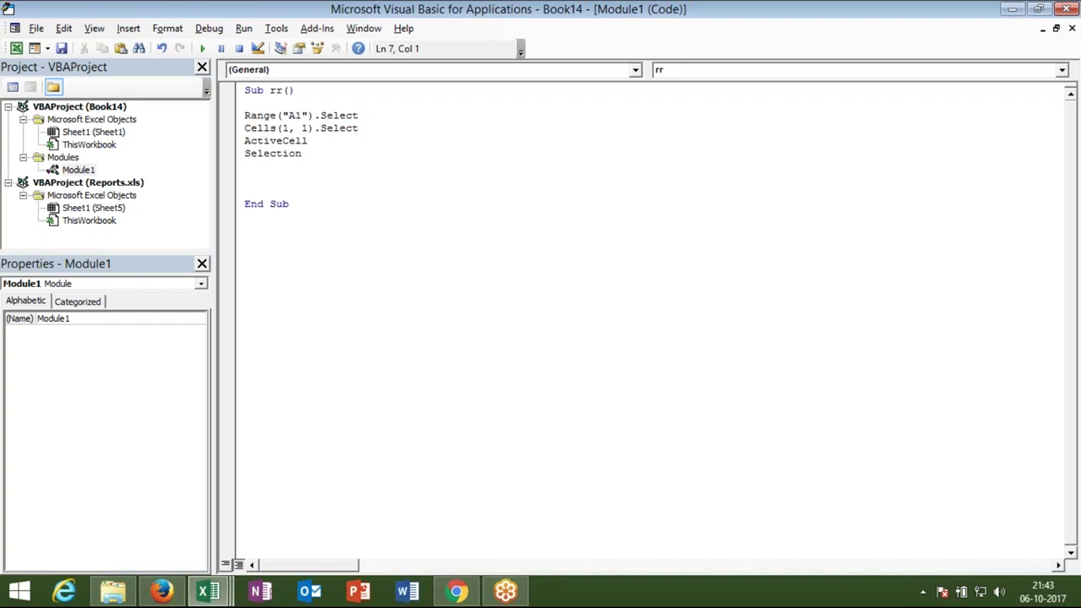
Add a blank line, then bring up the Print page for the Reports workbook.
key(Return)
key(Return)
key(alt+F11)
key(ctrl+p)
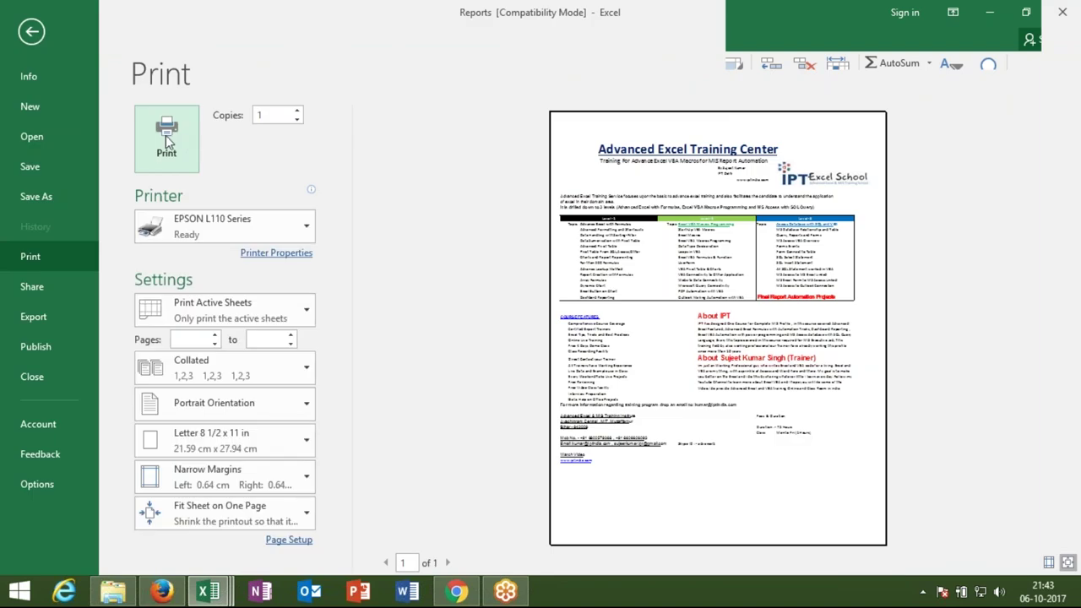
Print 20 copies of the Reports workbook.
key(Tab)
text(20)
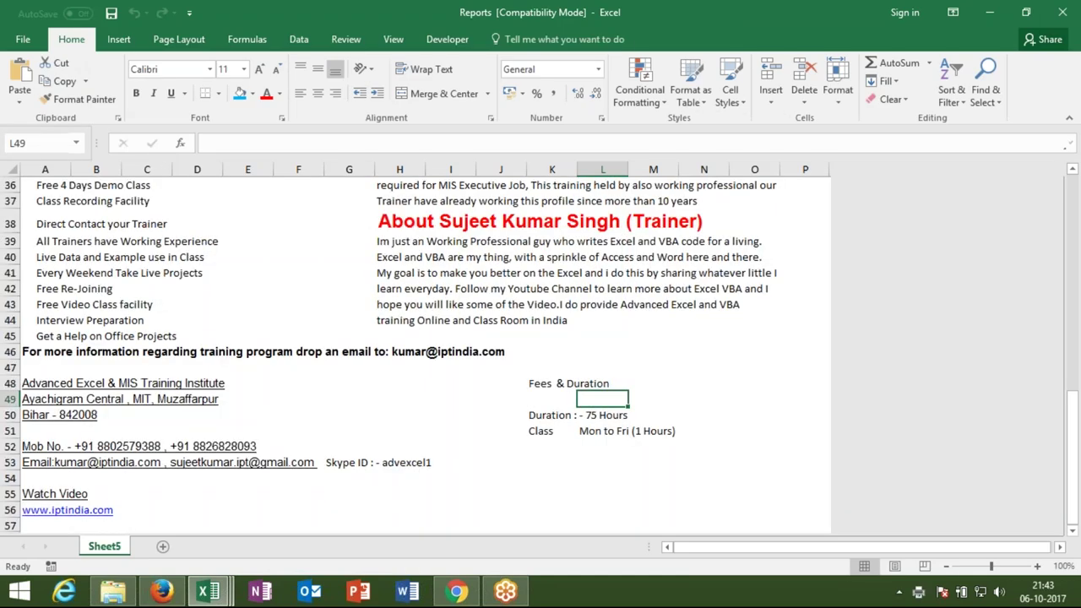
key(alt+F11)
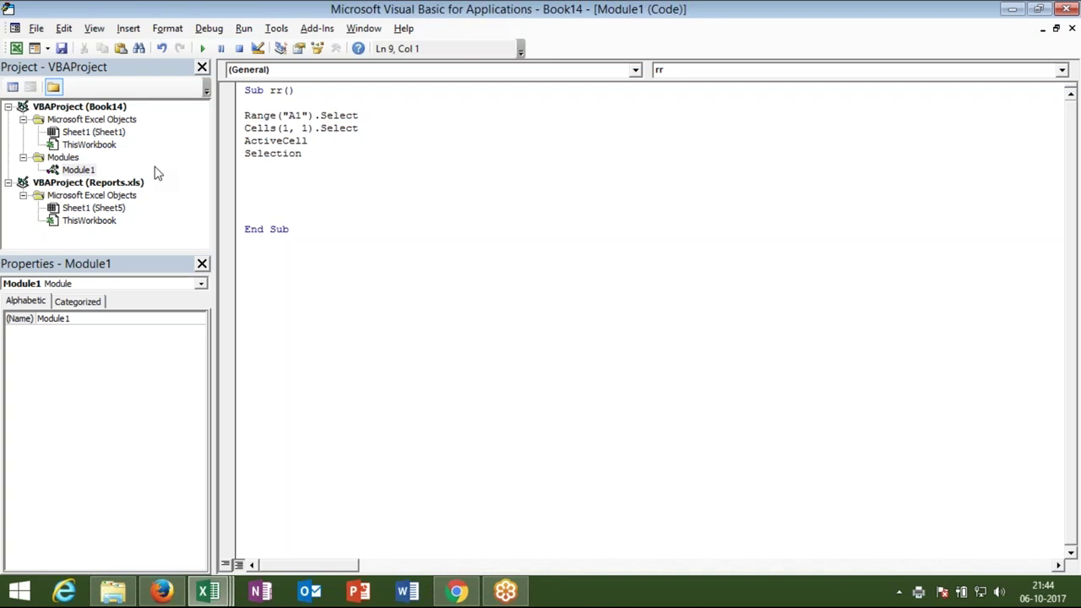
Tidy the blank lines before End Sub in rr, then close the Reports workbook.
key(Down)
key(Up)
key(Up)
key(Up)
key(Up)
key(Up)
key(Up)
key(Up)
key(Down)
key(shift+Down)
key(shift+Down)
key(shift+Down)
key(shift+Down)
key(Down)
key(Up)
key(Delete)
key(Delete)
key(Delete)
key(Delete)
key(Up)
key(Down)
key(Return)
key(Return)
key(alt+F11)
key(alt+F11)
key(alt+F11)
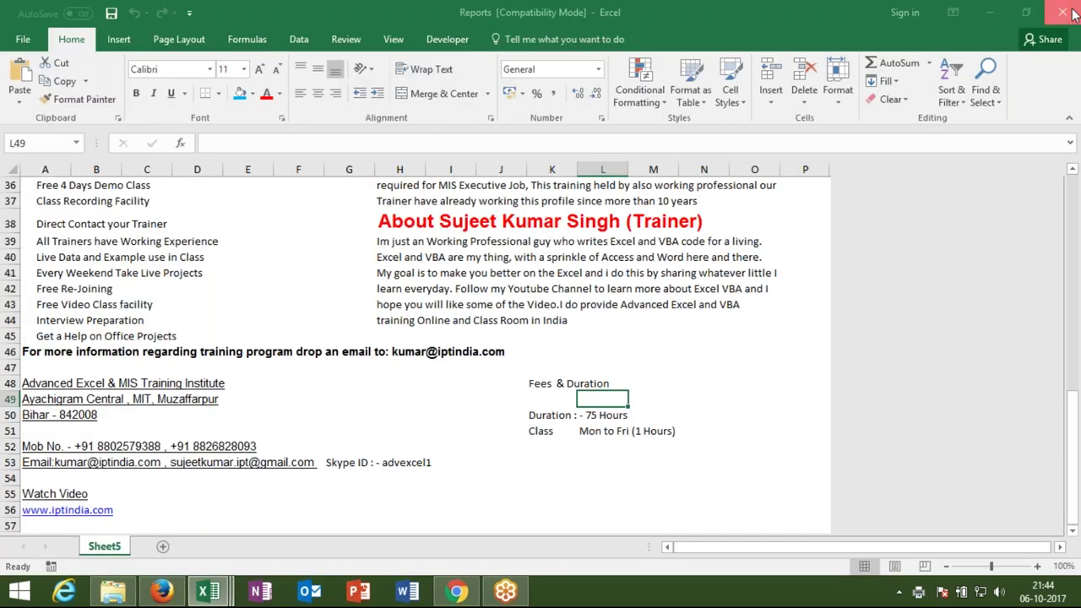
click(1062, 12)
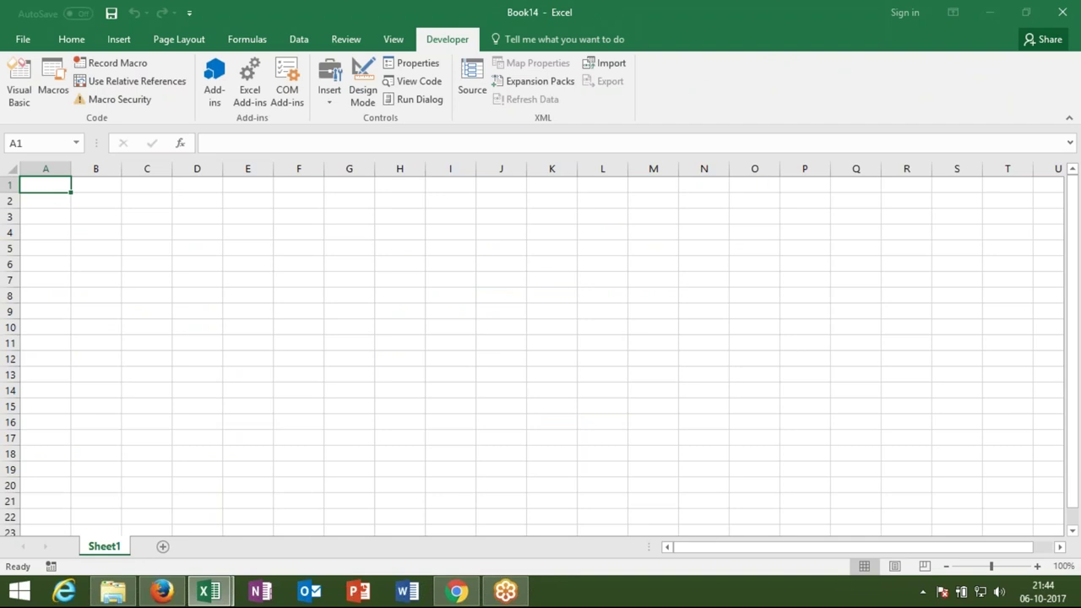
Enter =RANDBETWEEN(10,90) in cell A1 of Sheet1.
text(=e)
key(BackSpace)
text(r)
key(Down)
key(Down)
key(Tab)
text(10,)
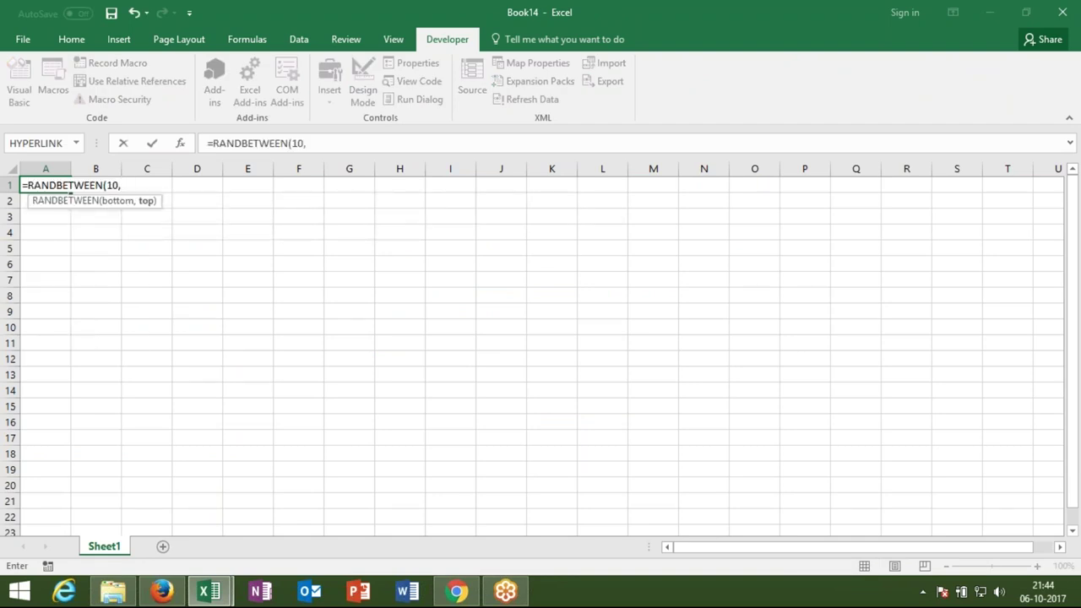
text(90)
key(Return)
Fill the RANDBETWEEN formula across A1:H19.
drag(46, 185, 551, 216)
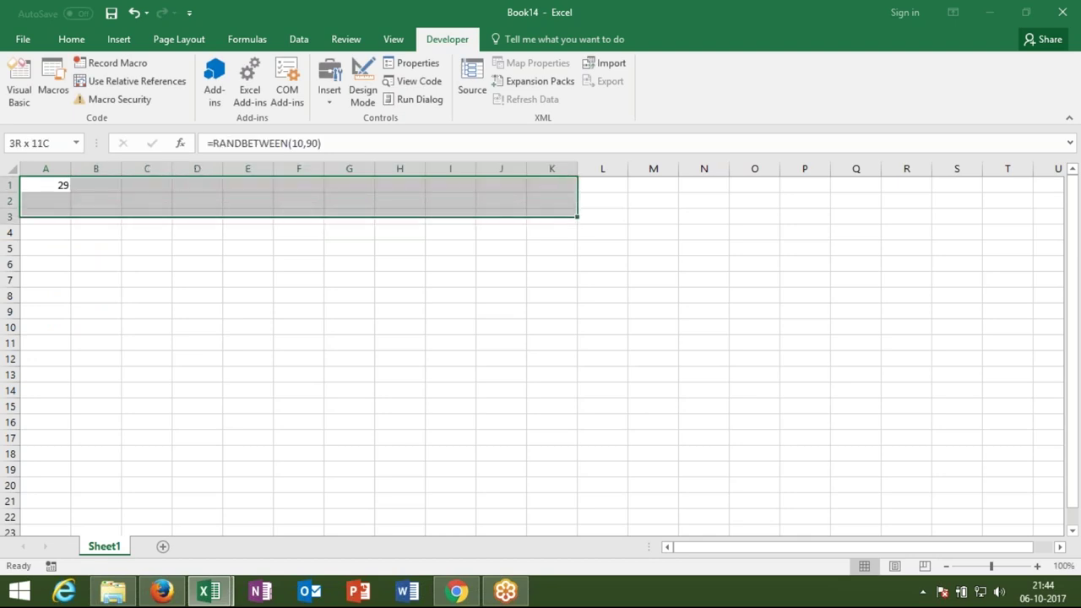
drag(551, 216, 401, 469)
key(ctrl+r)
key(ctrl+d)
Paste A1:H19 back as values so the random numbers stay fixed.
key(ctrl+c)
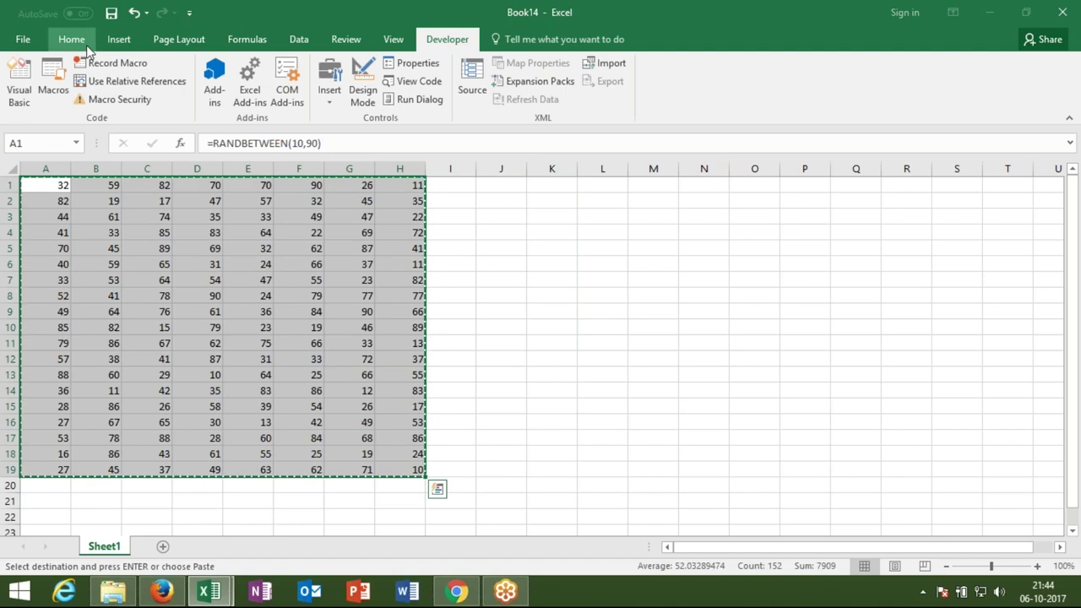
click(72, 39)
click(28, 101)
click(22, 207)
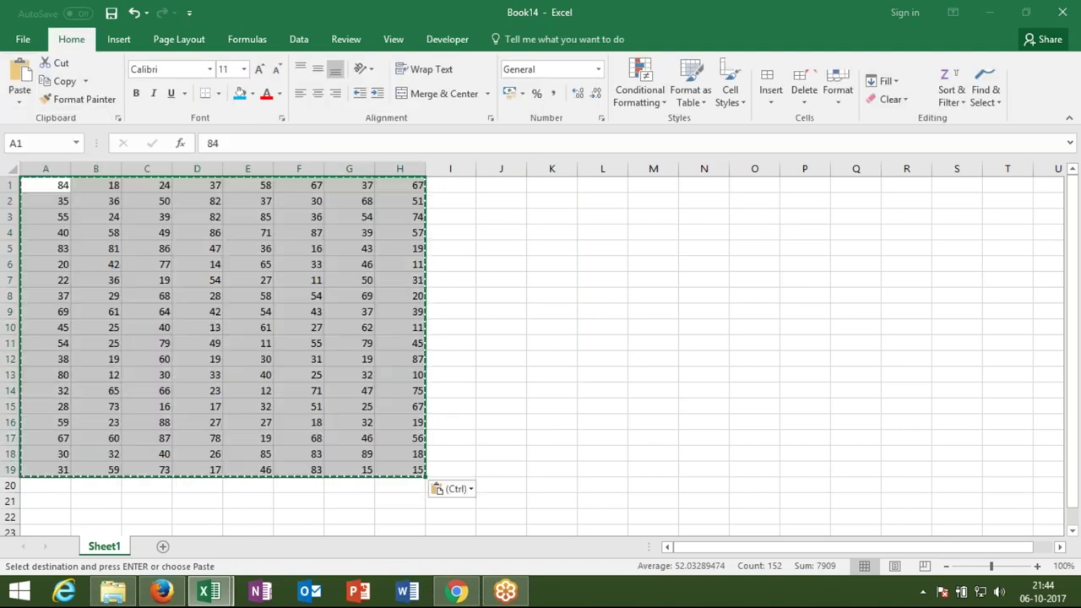
click(145, 216)
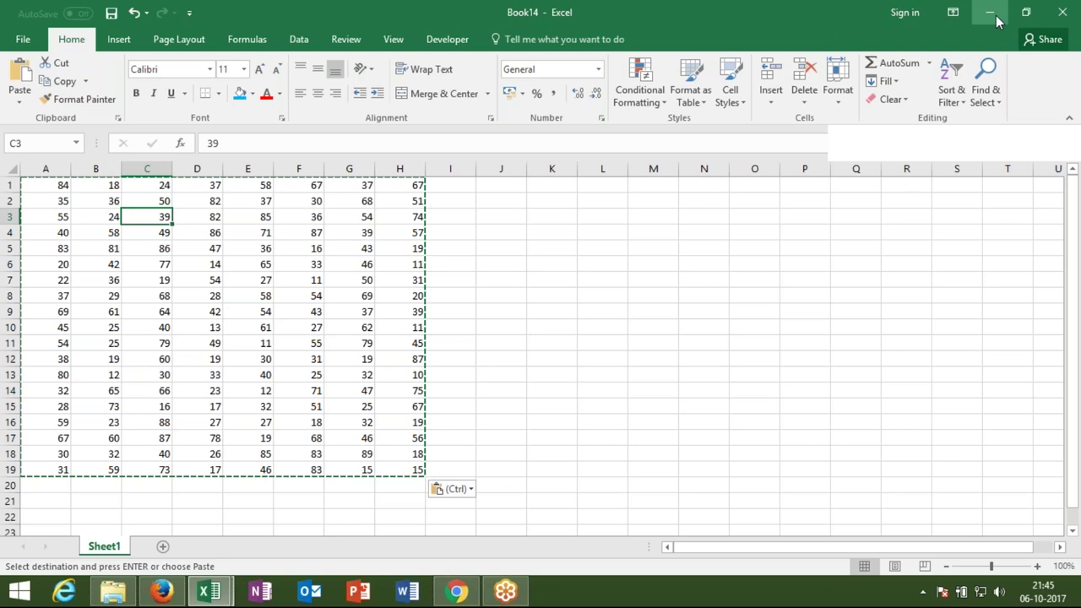
key(Escape)
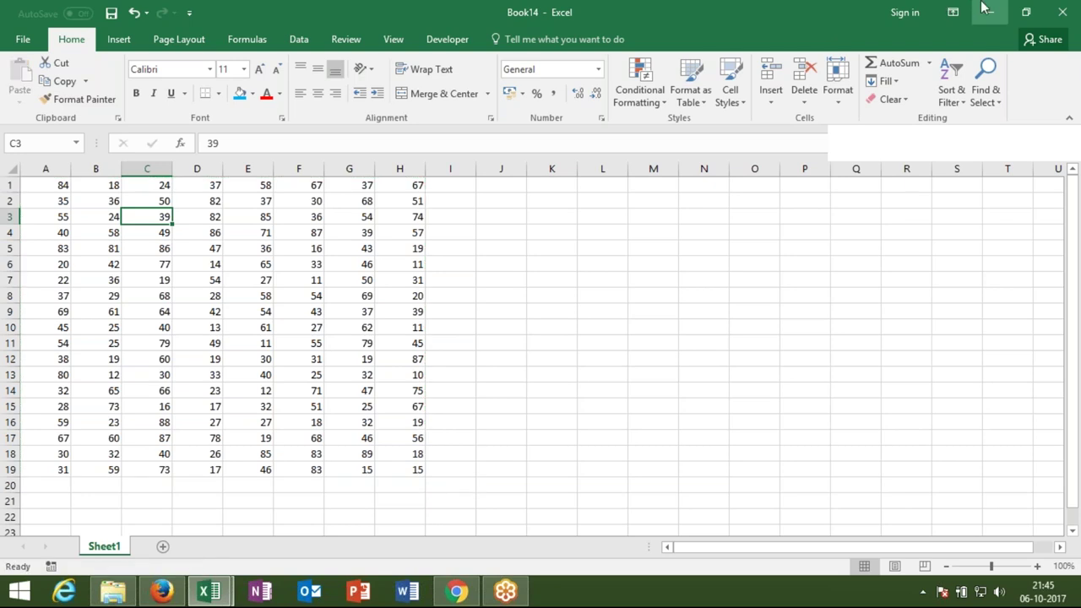
click(268, 253)
Start a range("A1: statement in rr, glancing back at the sheet's data block.
key(alt+F11)
text(range("A1:)
key(alt+F11)
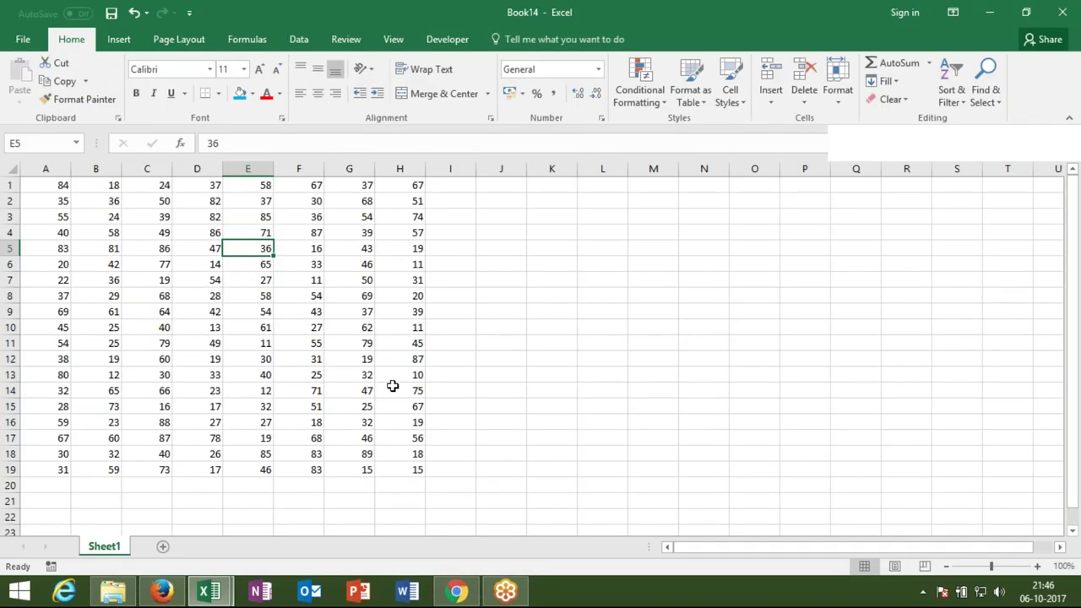
key(alt+F11)
Complete Range("A1:h19").Select and add Range("A1", "h19").Select below it in rr.
text(h19)
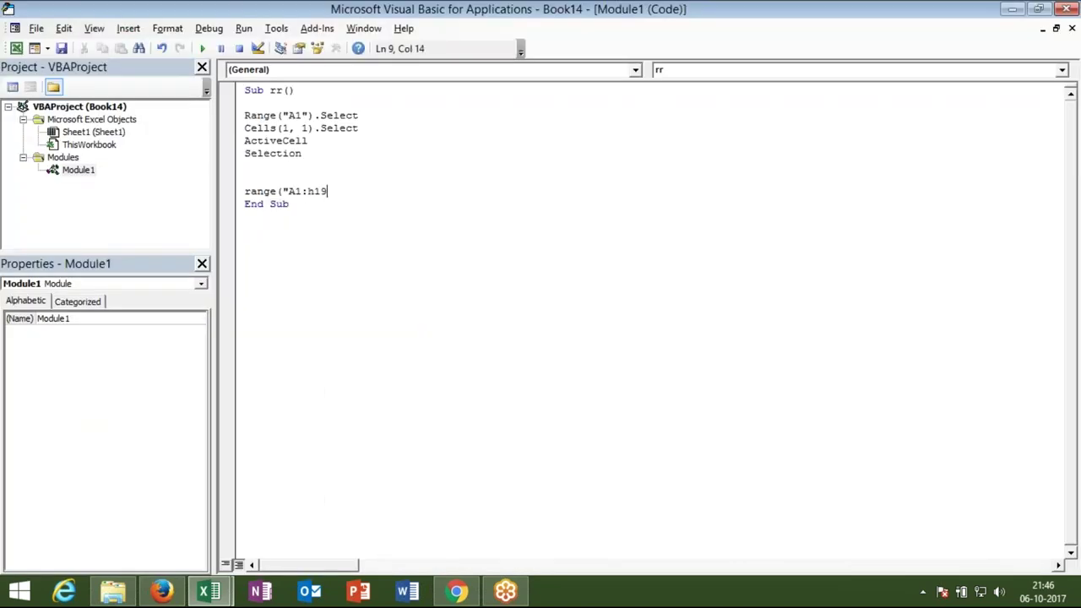
text(").se)
key(Return)
key(Return)
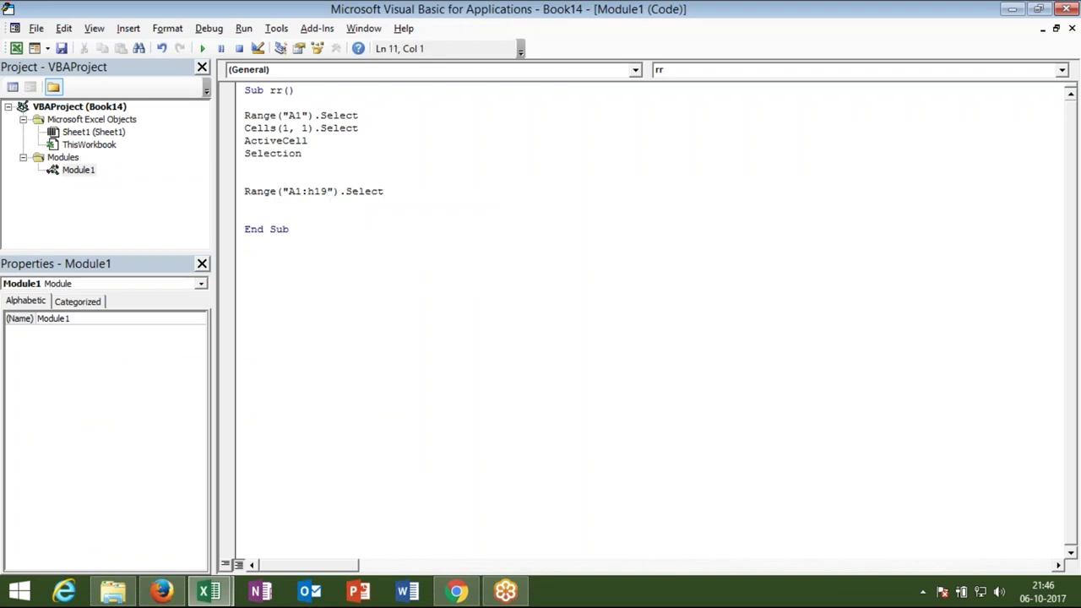
text(range("A)
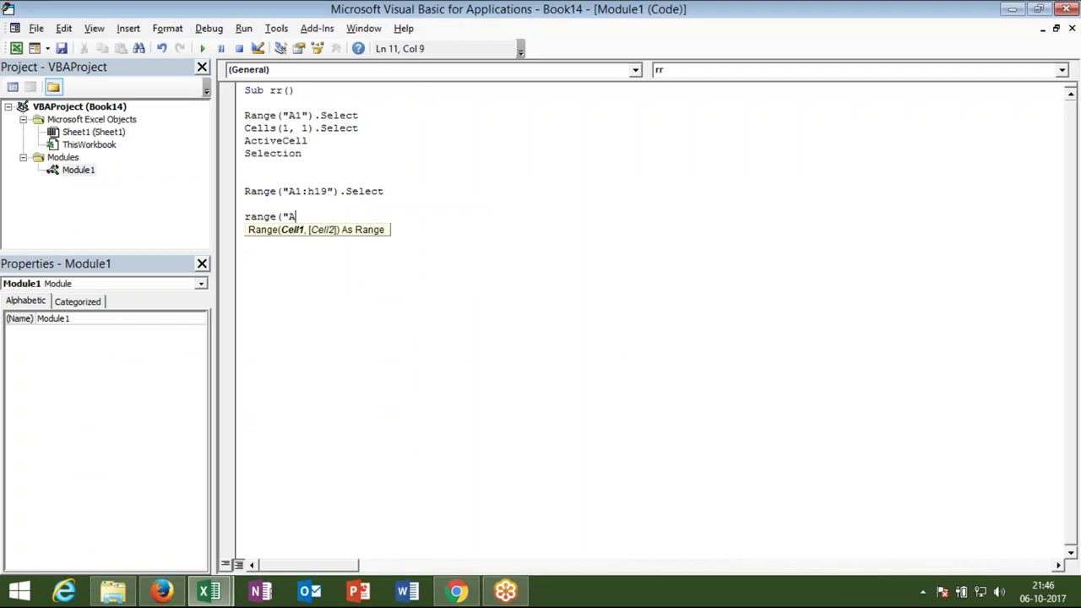
text(1",)
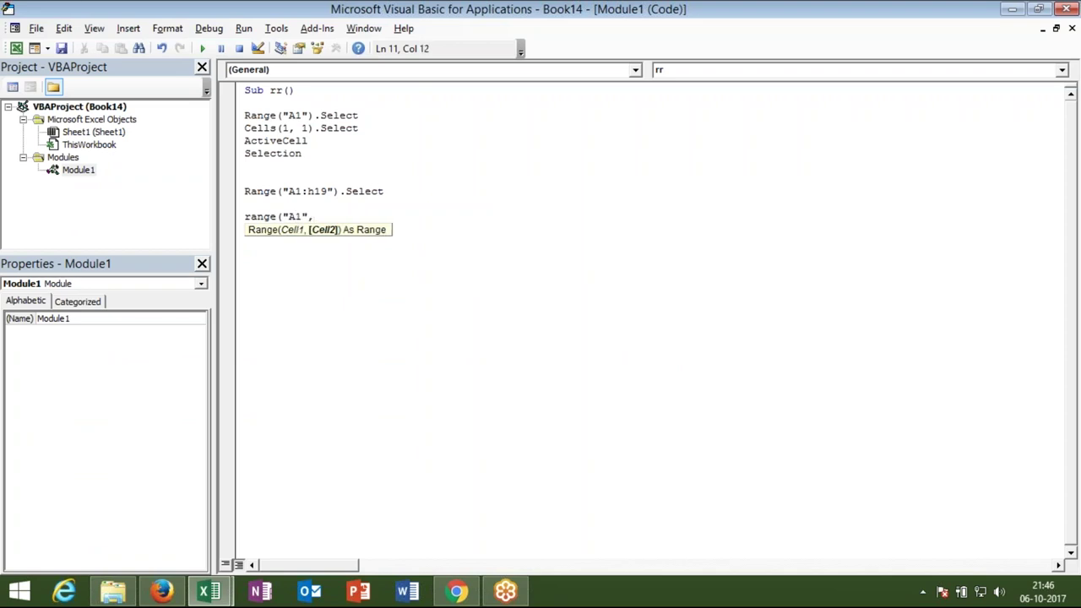
text("h19").sel)
key(Tab)
key(Return)
key(Return)
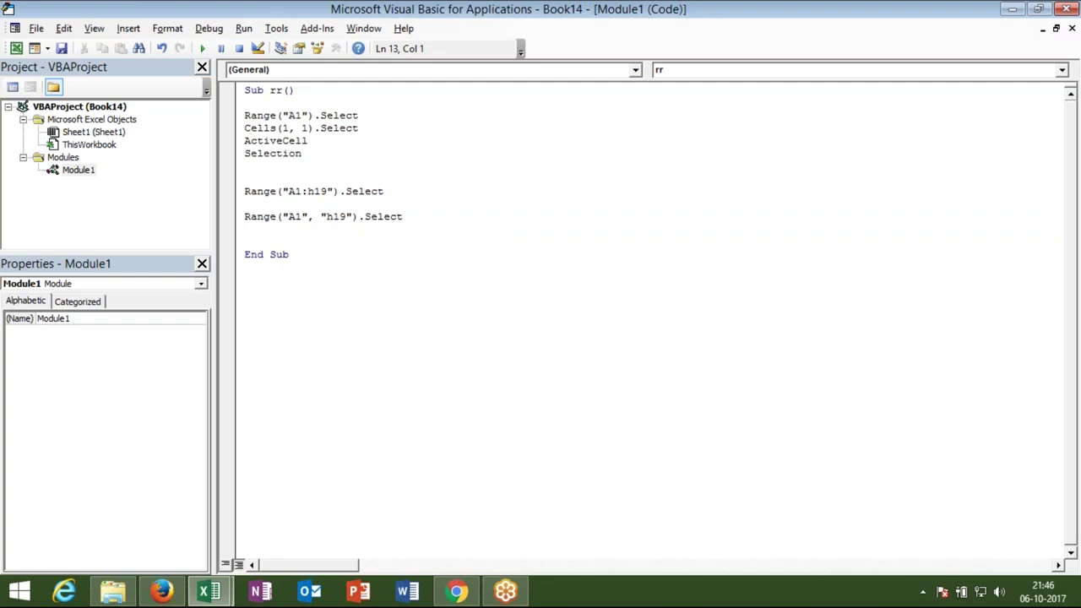
key(alt+F11)
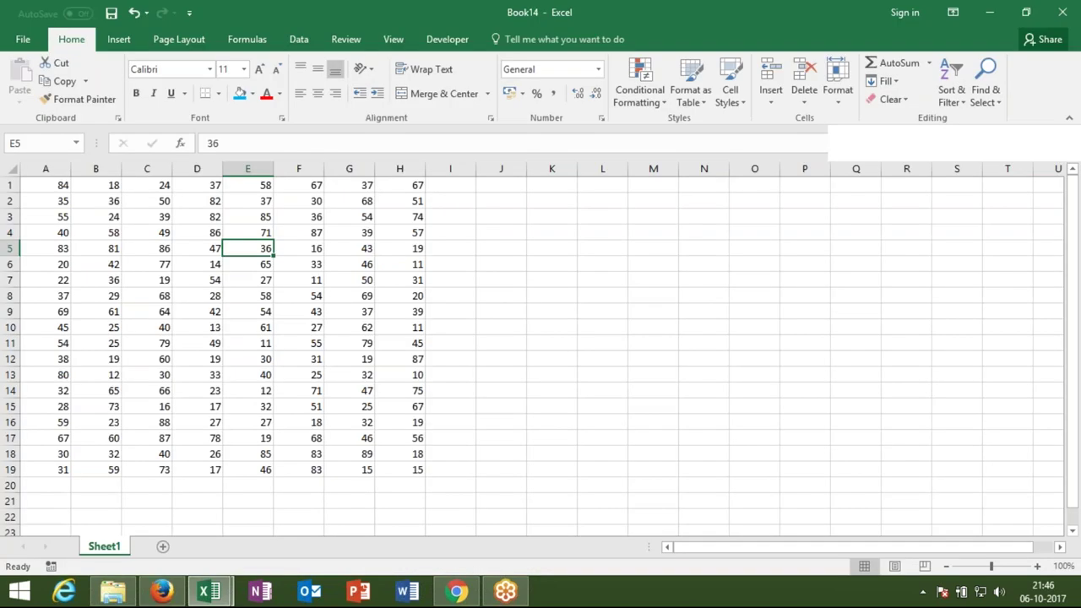
Select A1:H19 on Sheet1, then add a new line after rr's last statement.
click(60, 186)
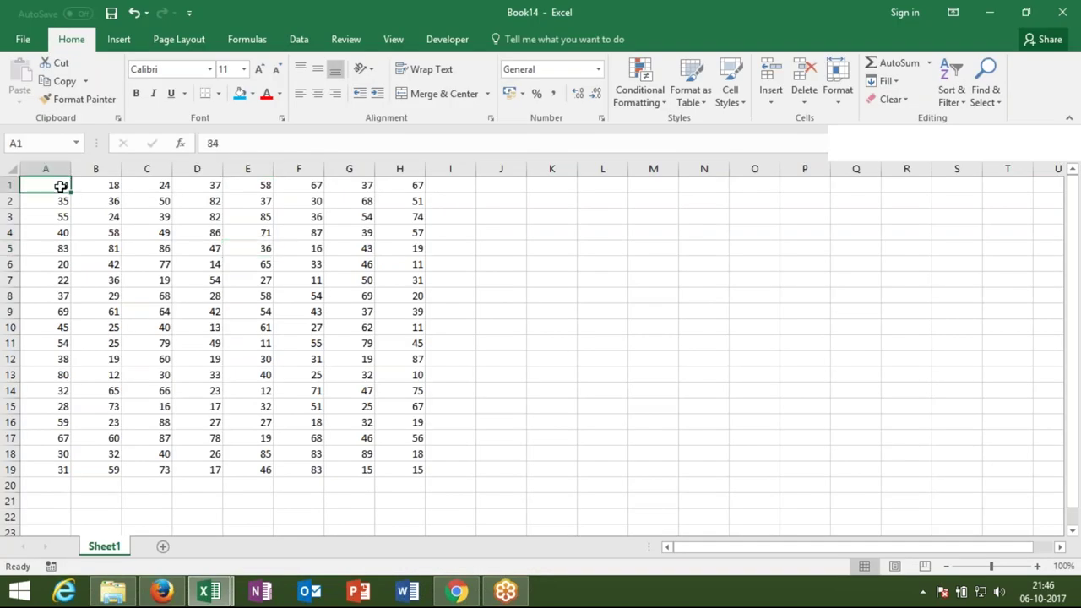
shift+click(408, 469)
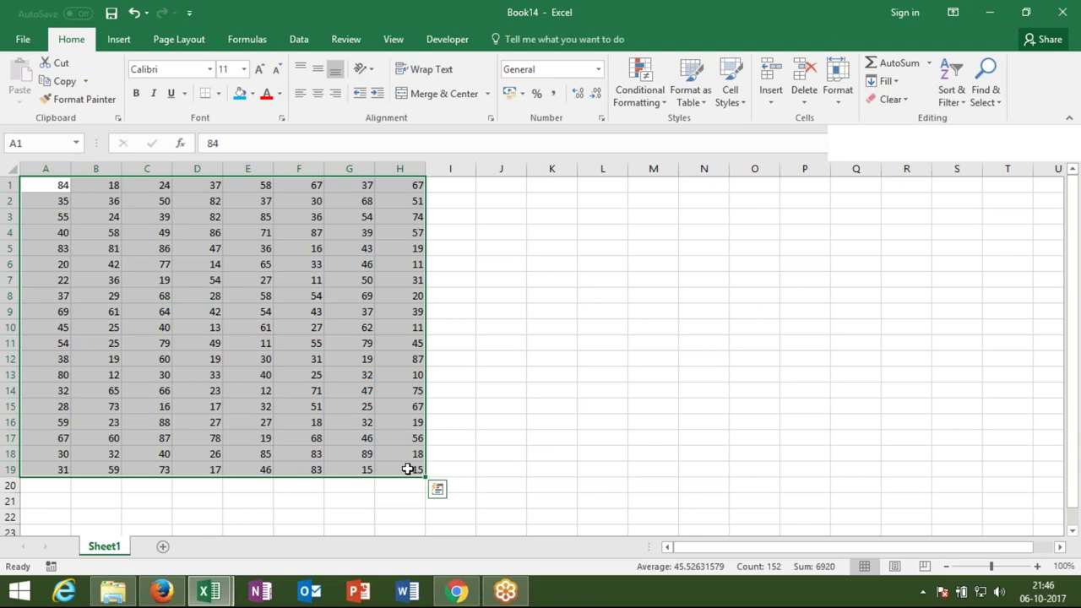
key(alt+F11)
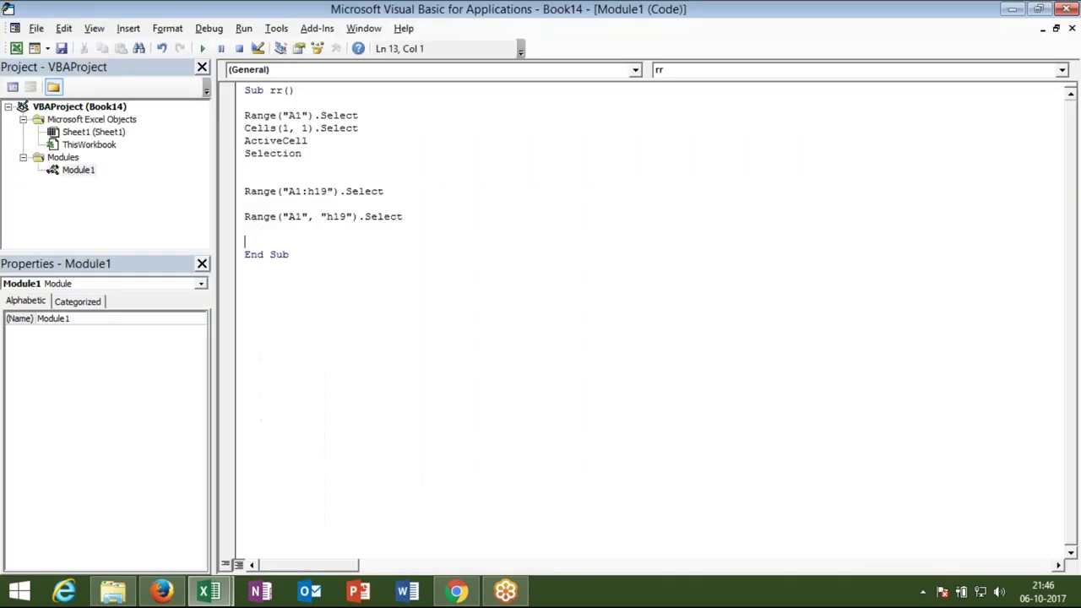
click(263, 205)
click(261, 234)
key(Return)
key(Return)
Select the separate cells A1, C1, E1 and G1, then begin typing range("A1, in rr.
key(alt+F11)
click(70, 188)
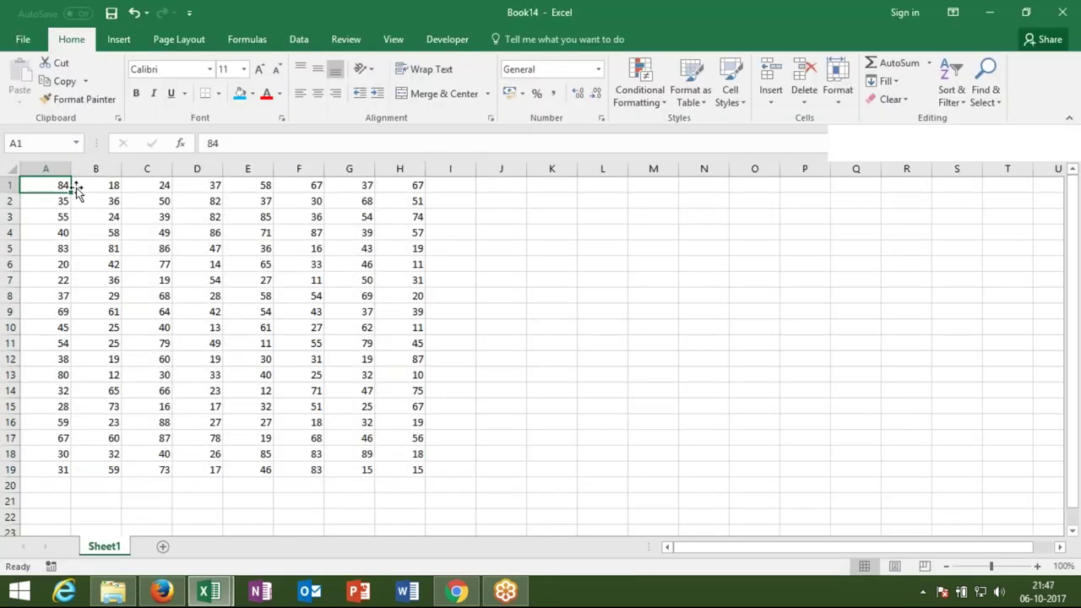
ctrl+click(162, 184)
ctrl+click(250, 185)
ctrl+click(346, 184)
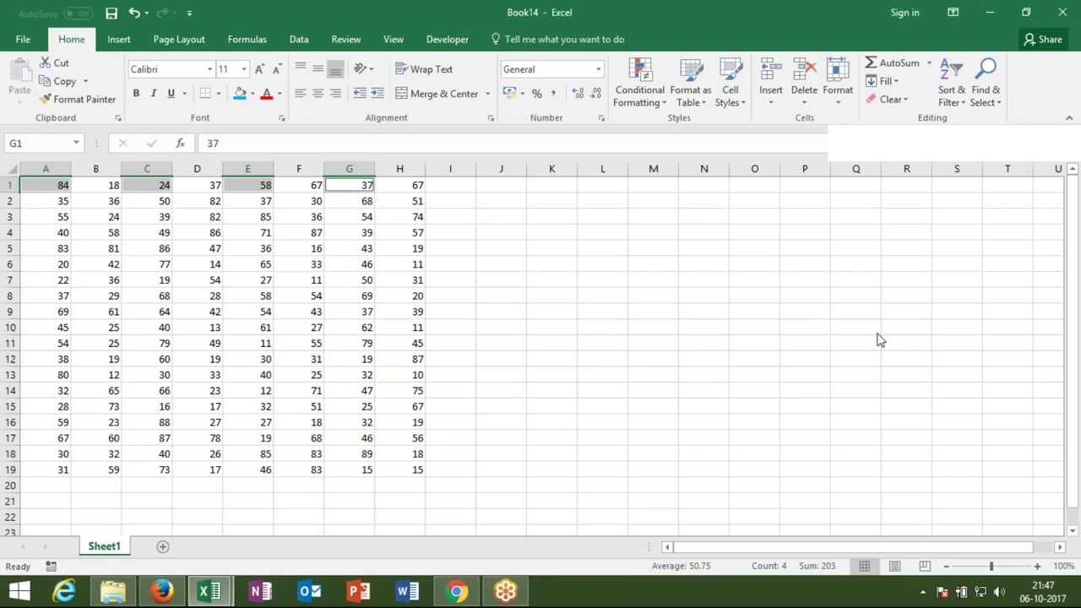
key(alt+F11)
text(range("A1,)
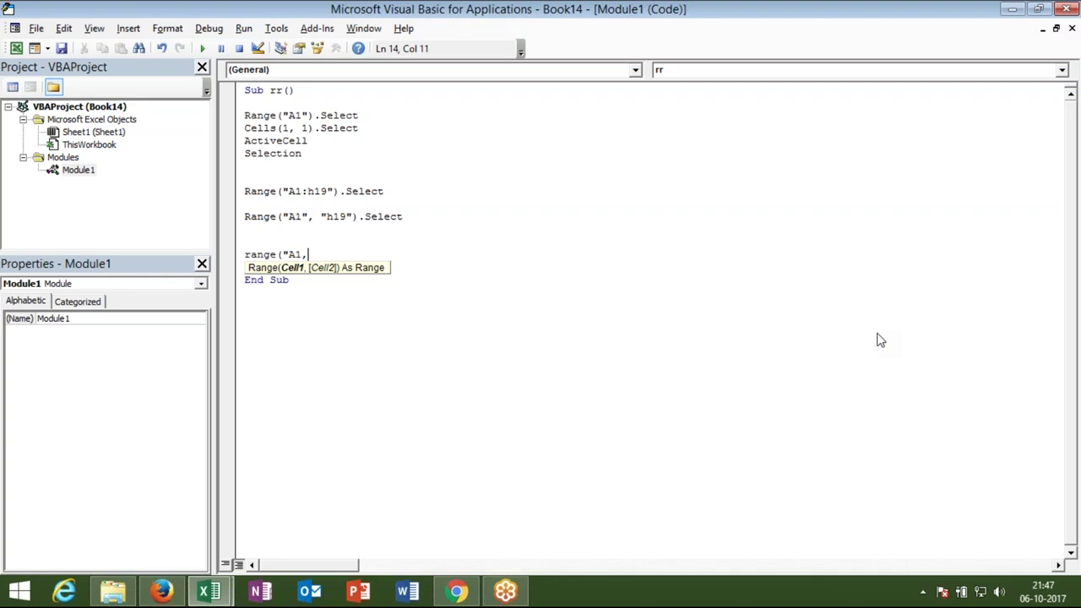
Dismiss the compile error and complete the Range("A1,C1,F1").Select statement.
key(Down)
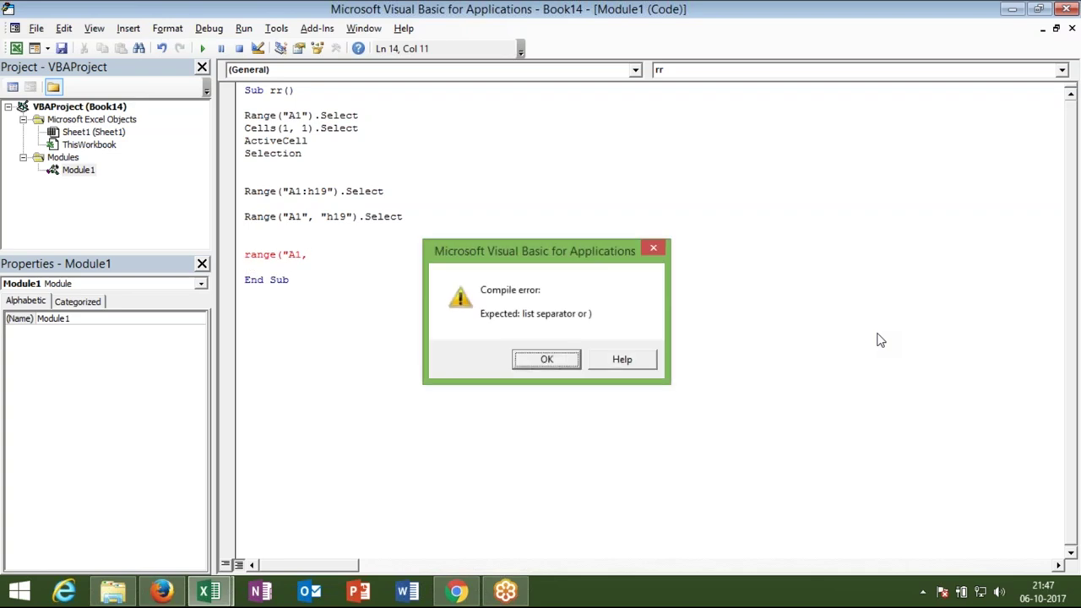
key(Return)
text(C)
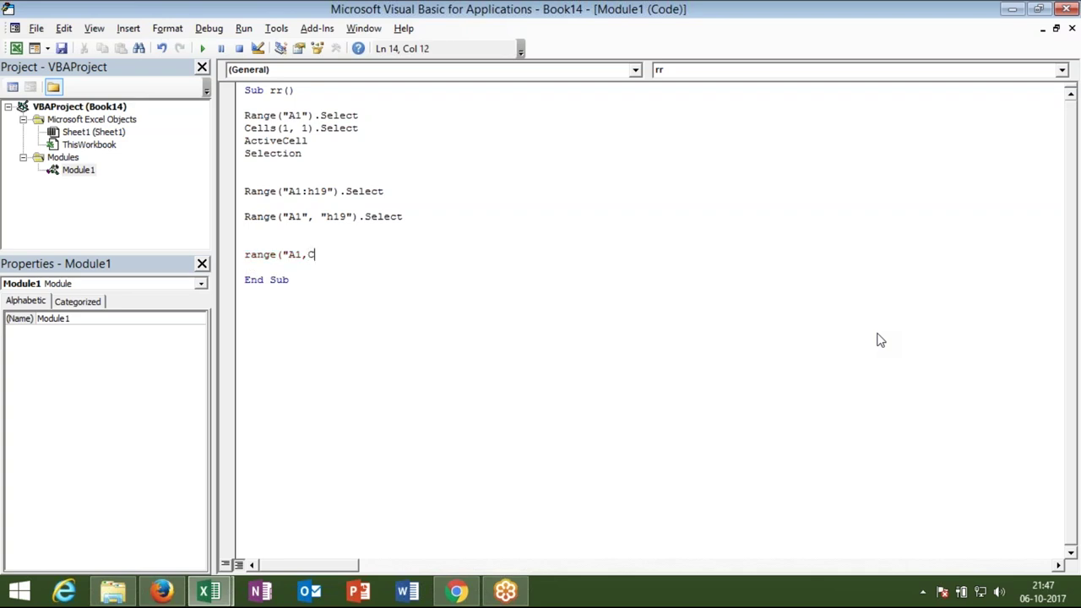
text(1,)
text(F1)
text(")
text().s)
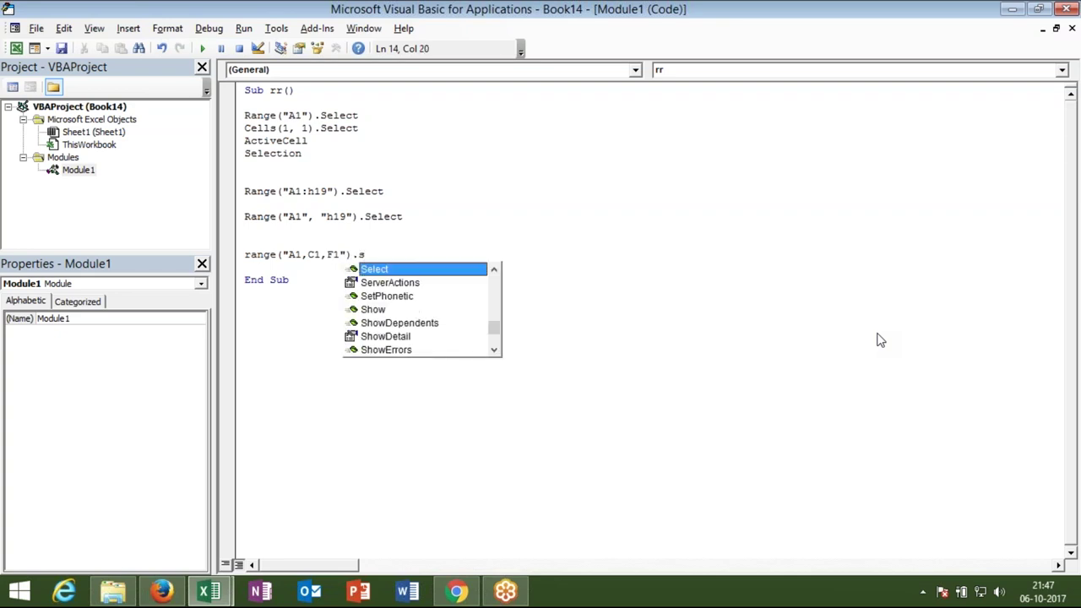
text(e)
key(Tab)
key(Return)
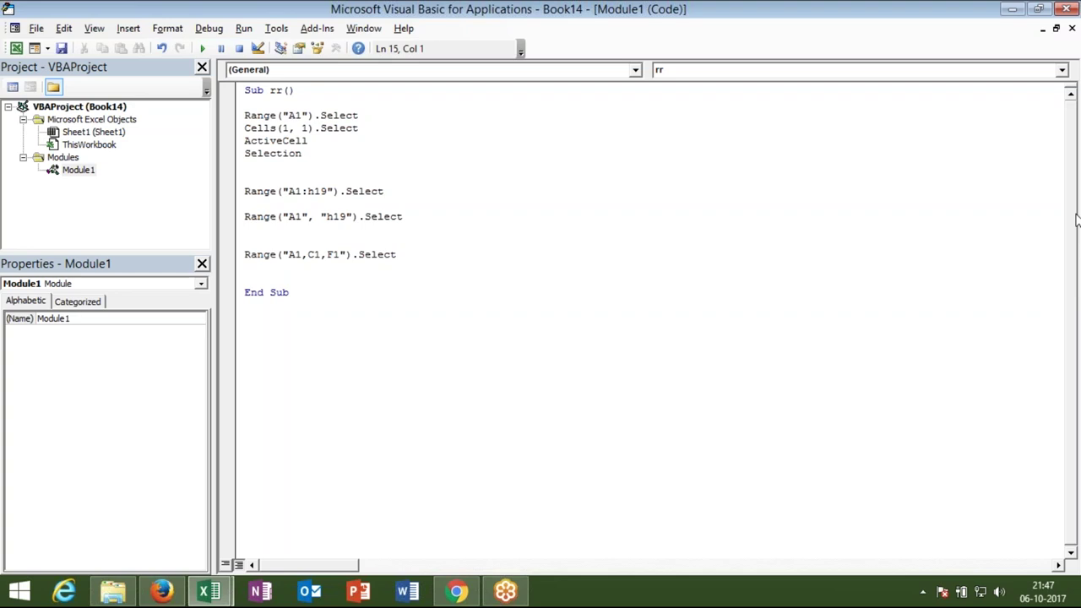
On Sheet1, use Ctrl+Down and Ctrl+Right from A1 to find data ending at A19 and H1.
click(272, 256)
click(272, 267)
key(alt+F11)
click(110, 201)
click(64, 186)
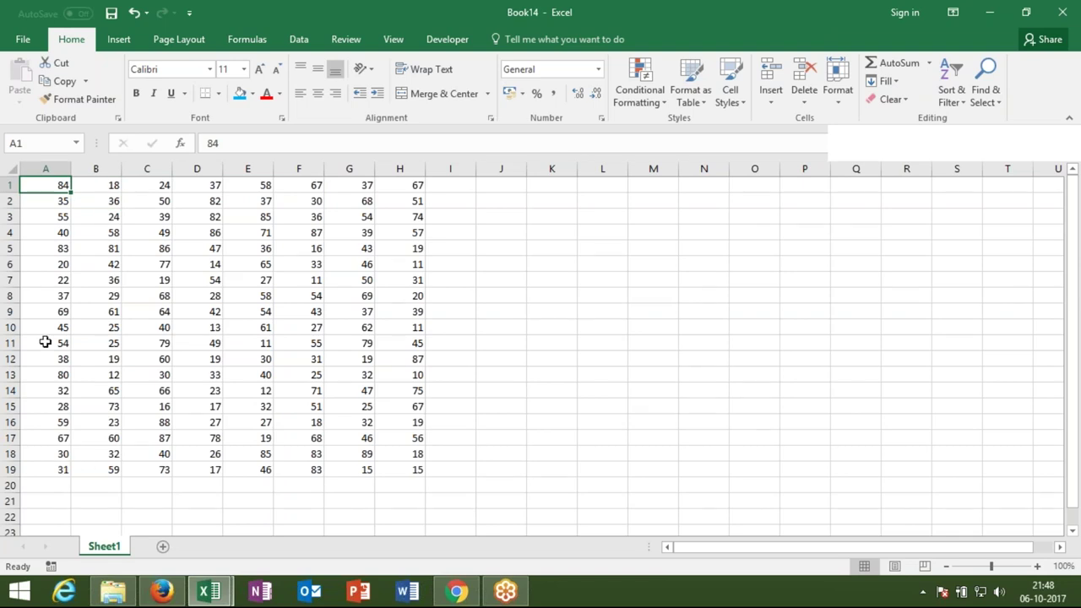
key(ctrl+Down)
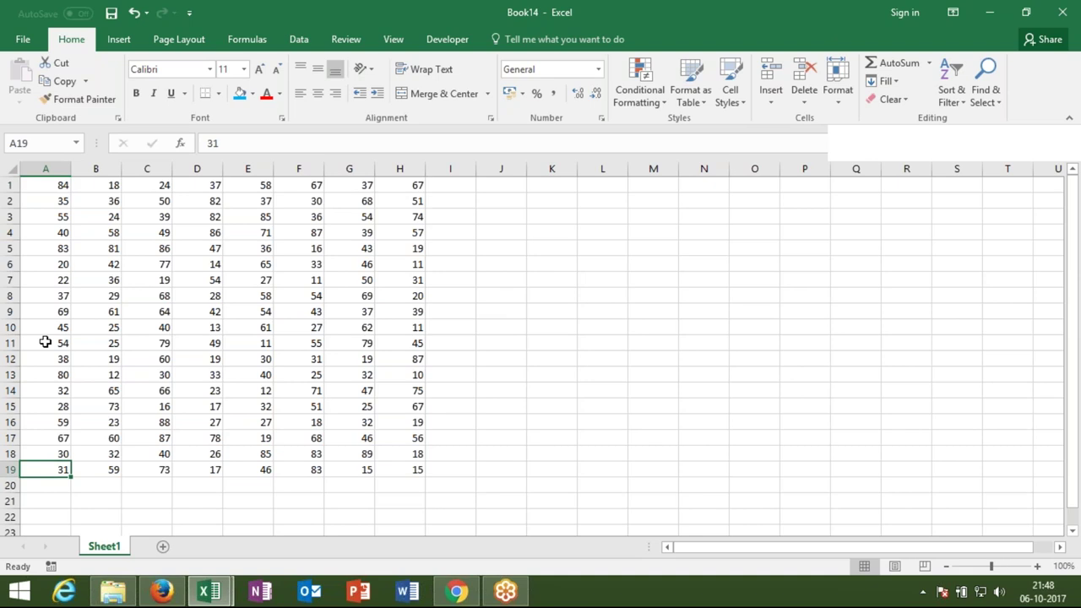
click(57, 186)
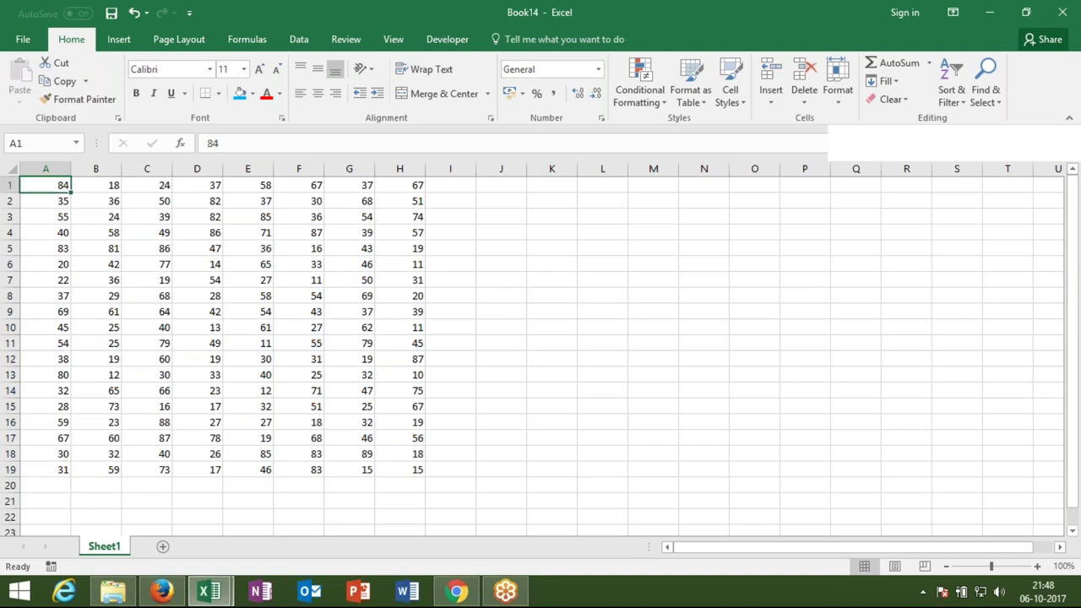
key(ctrl+Right)
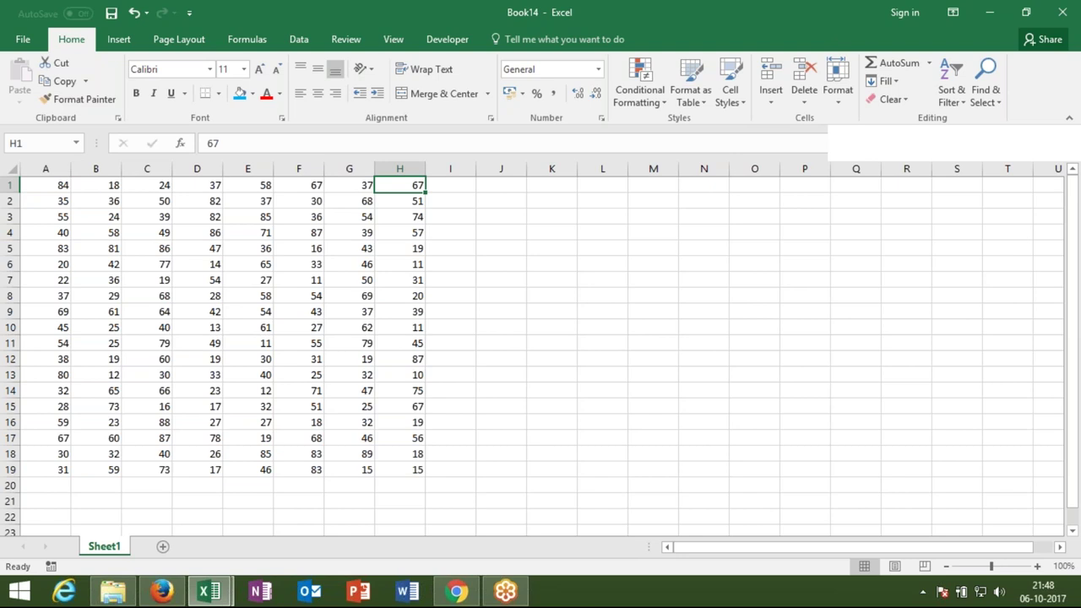
key(ctrl+Left)
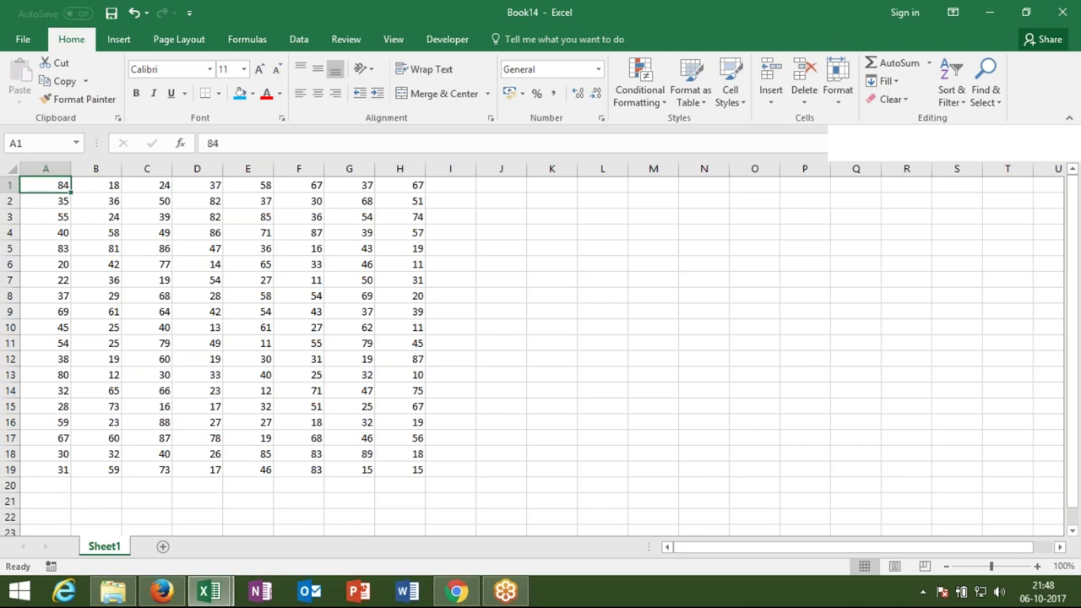
Recheck from A3 and A1 that column A's data stops at A19.
click(54, 216)
key(ctrl+Down)
key(Down)
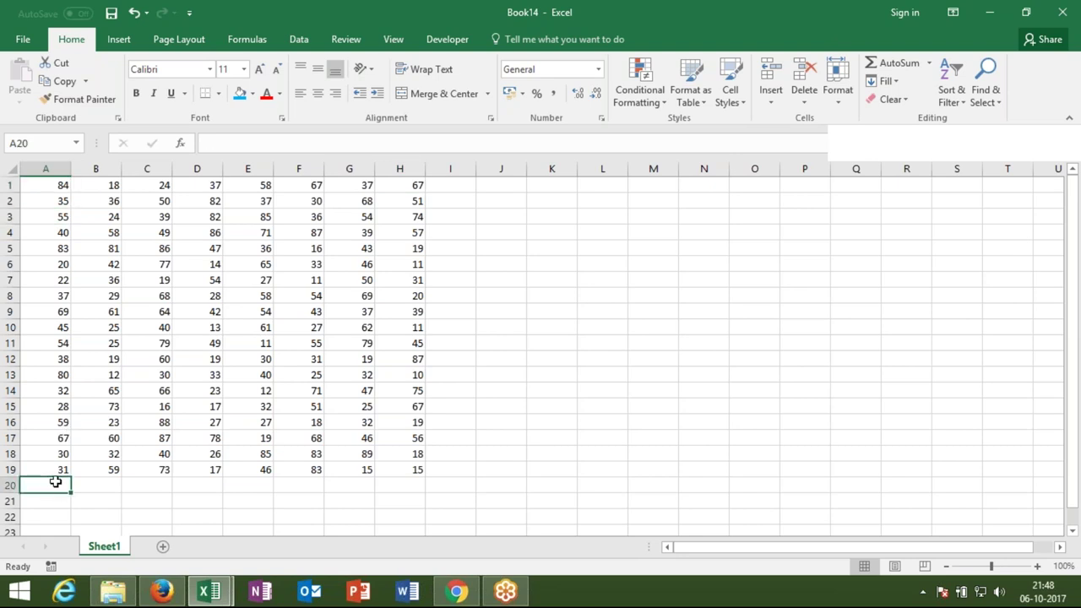
click(41, 186)
key(ctrl+Down)
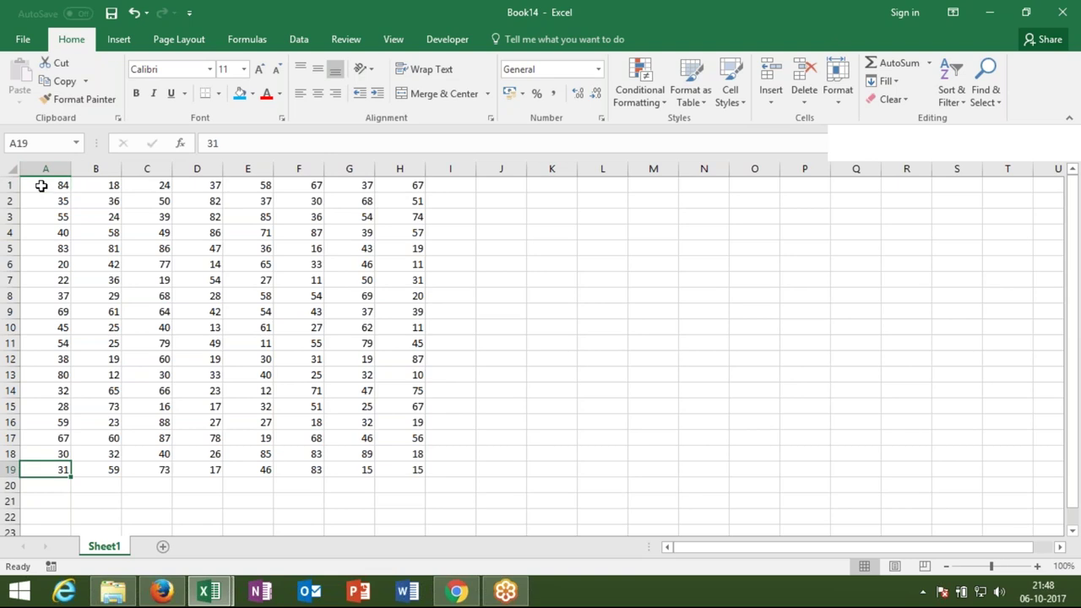
click(41, 185)
key(alt+F11)
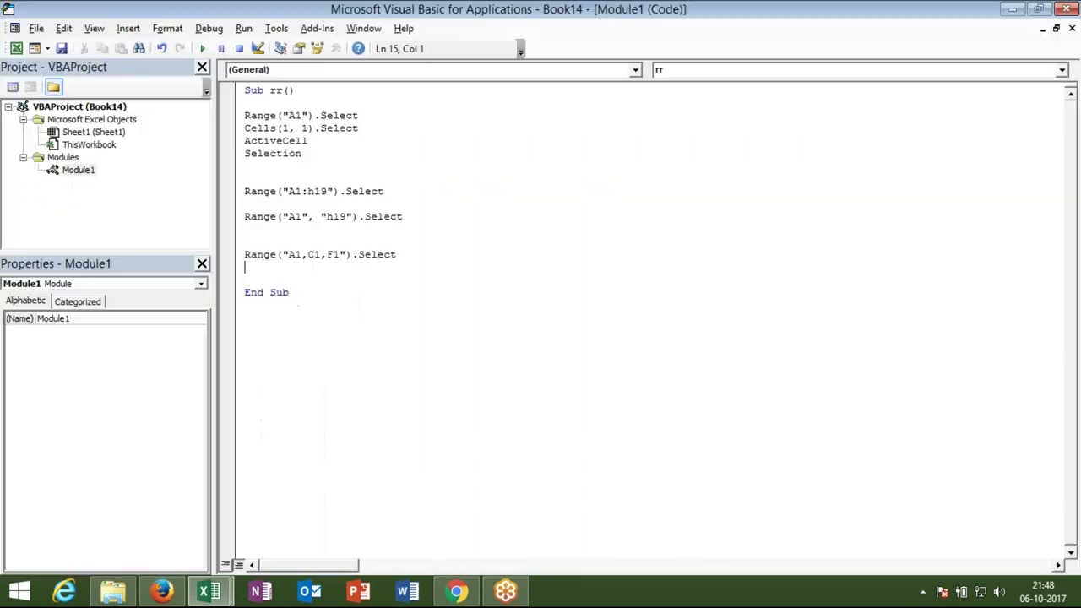
Add Range("A1").End(xlDown).Select on a new line in rr, choosing xlDown from IntelliSense.
key(Return)
text(range)
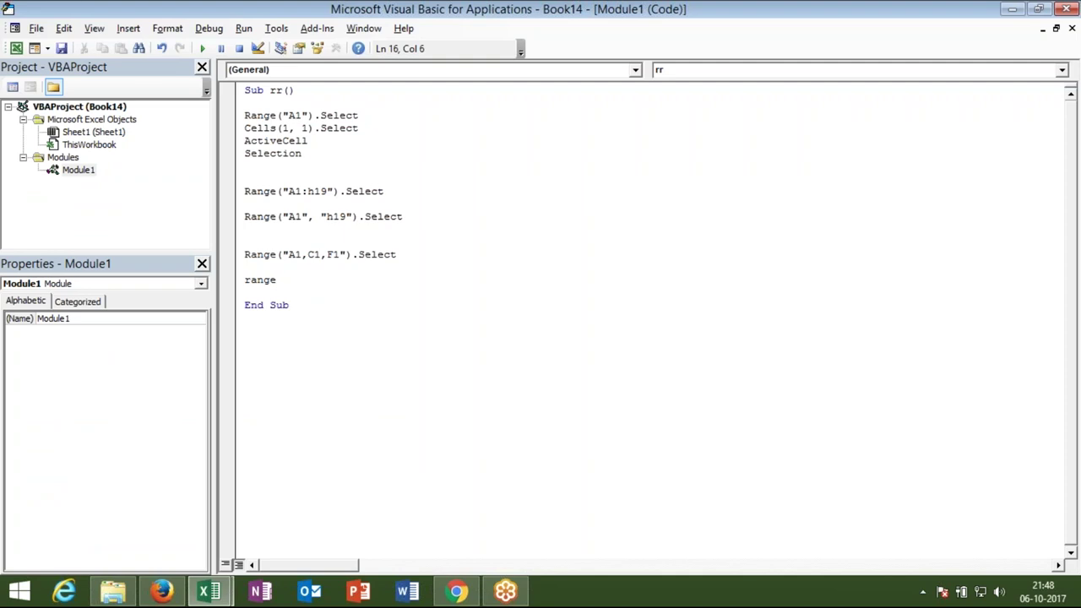
text(("A1").end)
key(Tab)
text(()
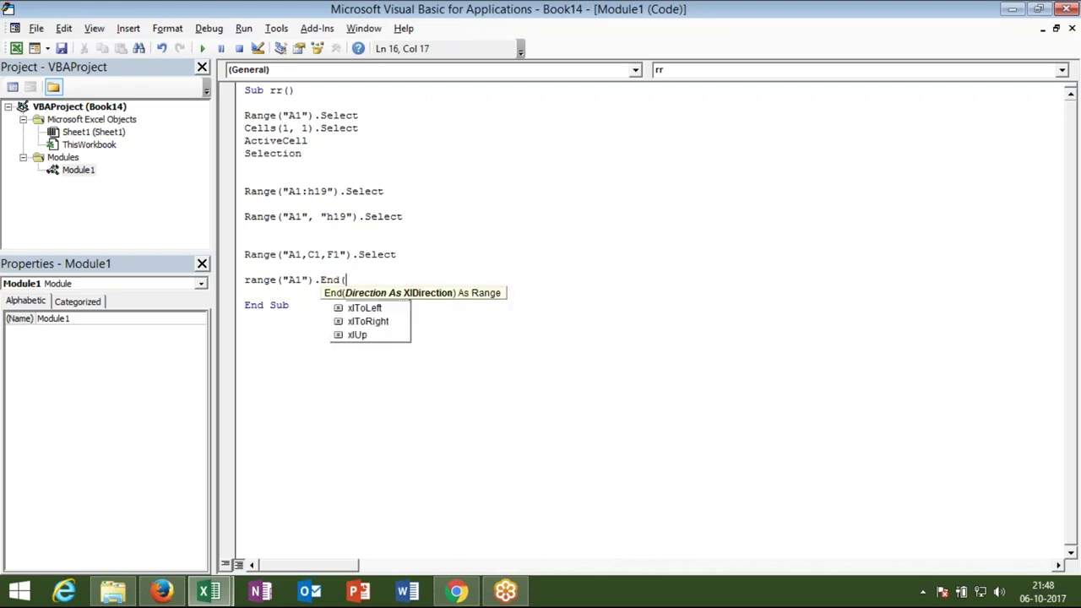
key(Down)
key(Down)
key(Down)
key(Up)
key(Up)
key(Tab)
text().sel)
key(Tab)
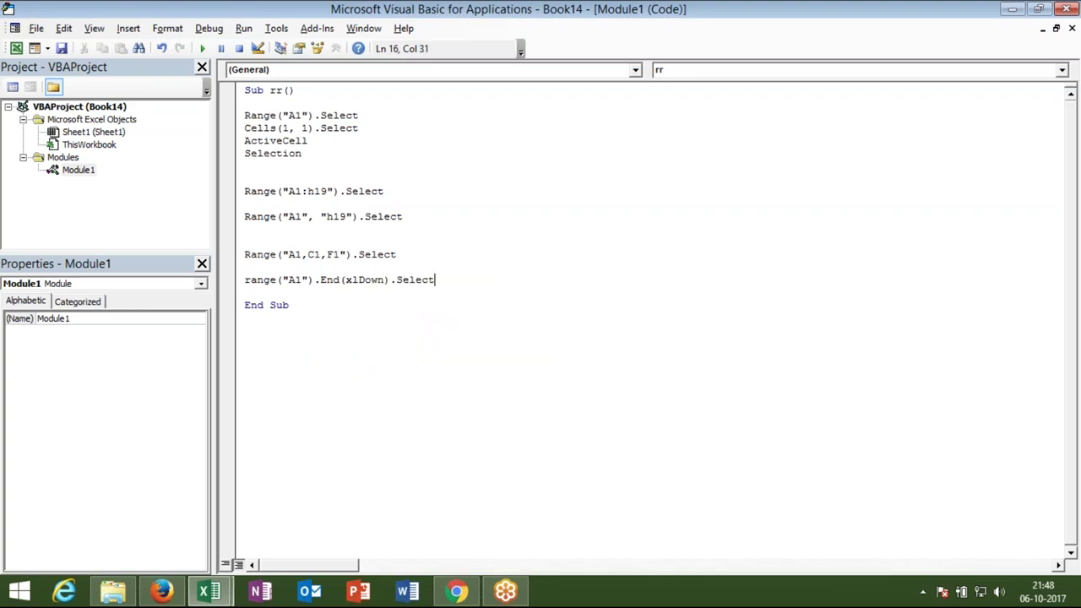
key(Return)
key(alt+F11)
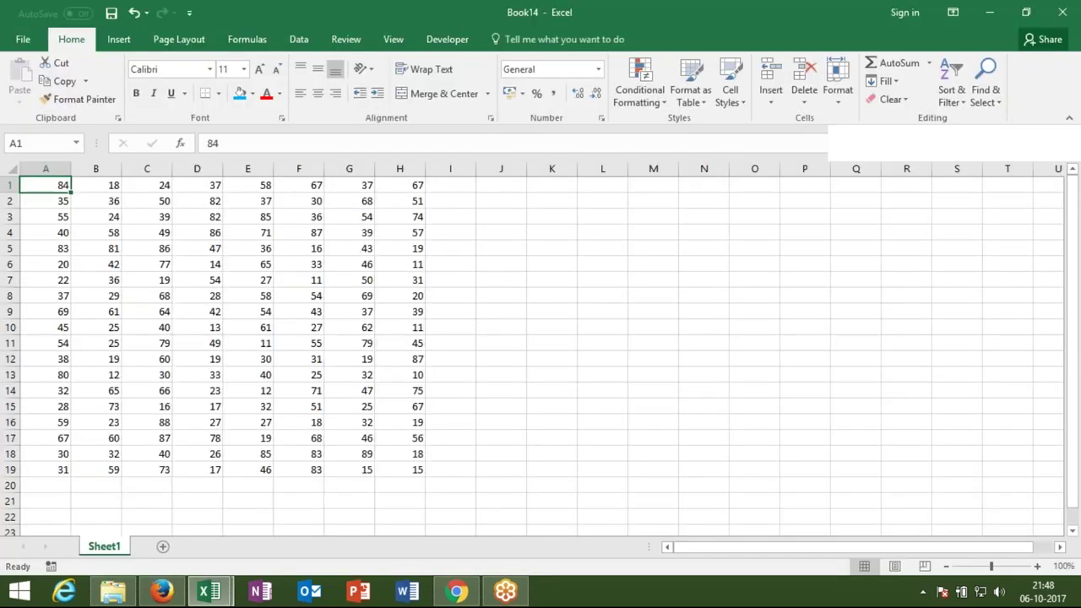
key(ctrl+Down)
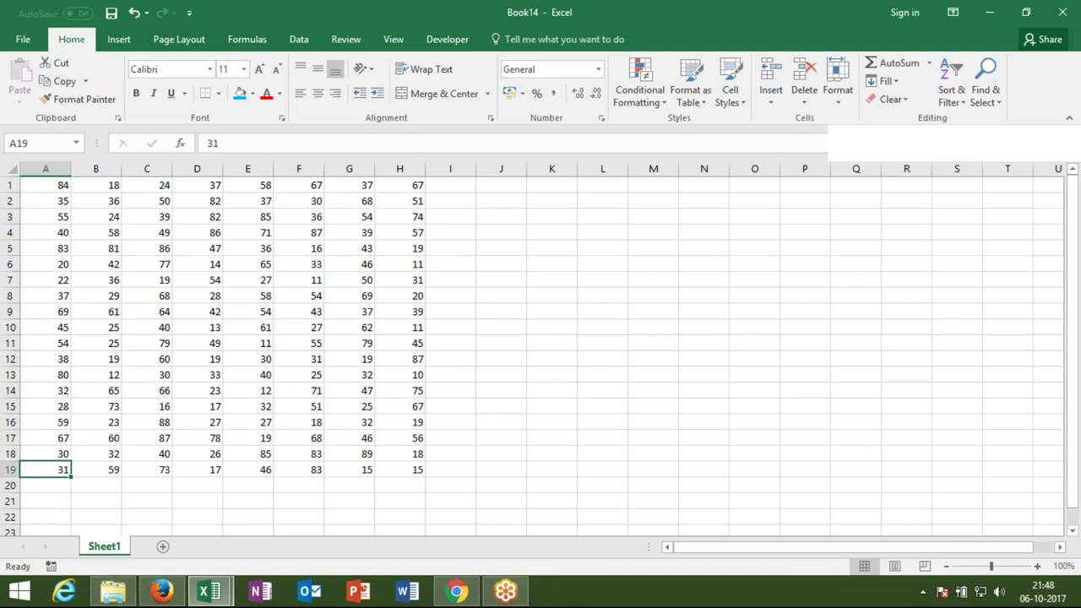
key(ctrl+Up)
key(ctrl+Down)
key(alt+F11)
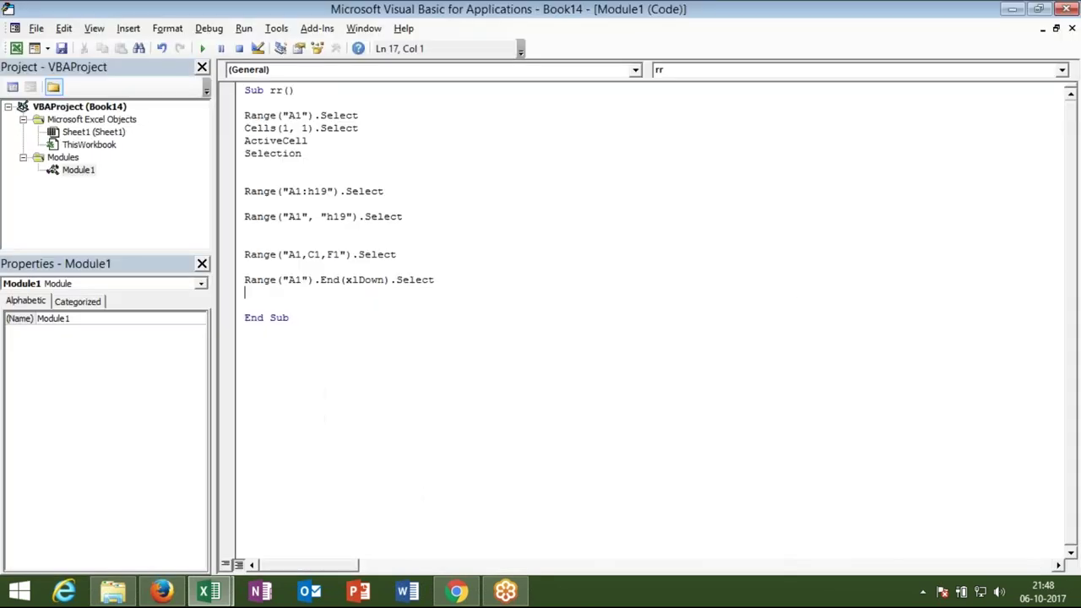
key(alt+F11)
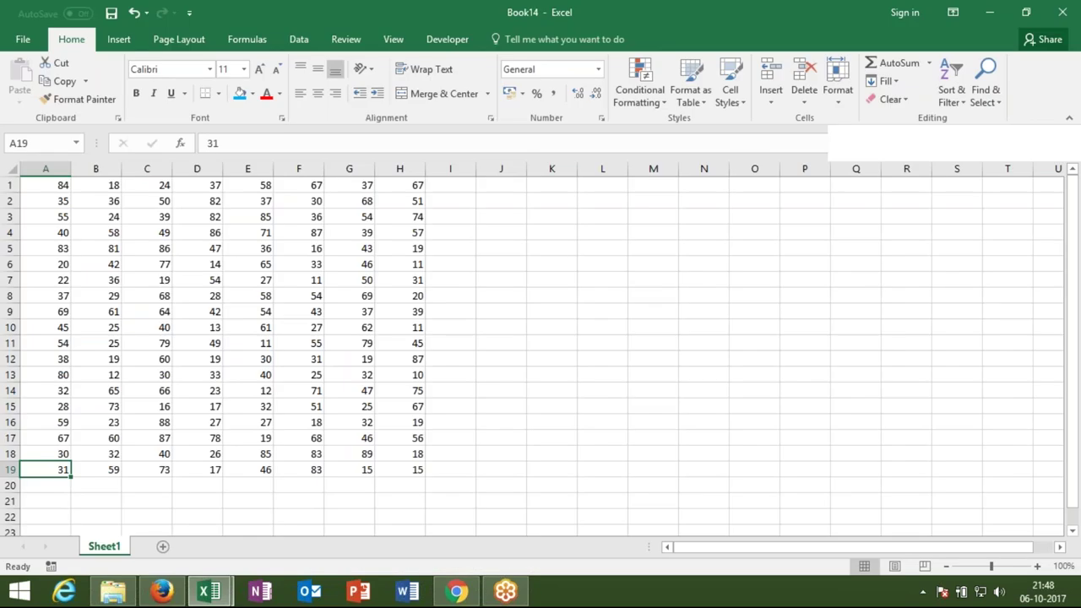
click(56, 283)
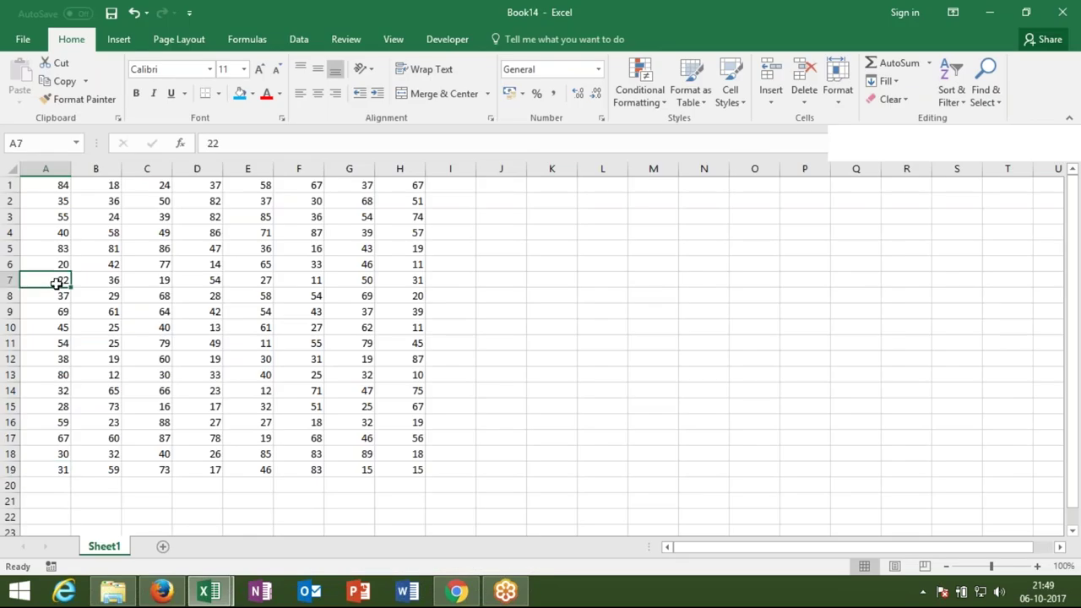
key(Delete)
key(alt+F11)
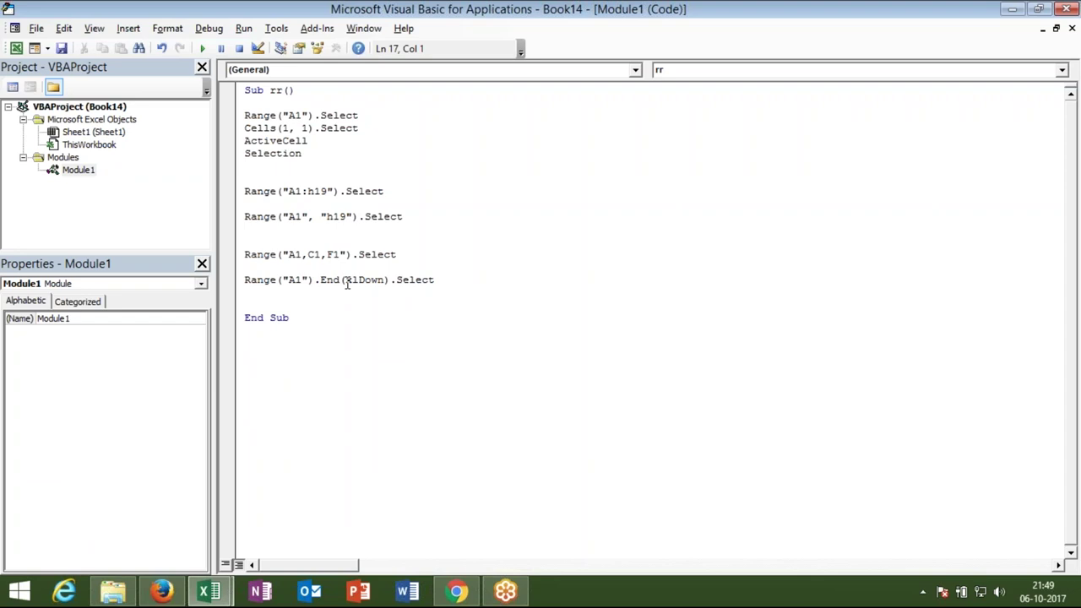
click(345, 281)
key(alt+F11)
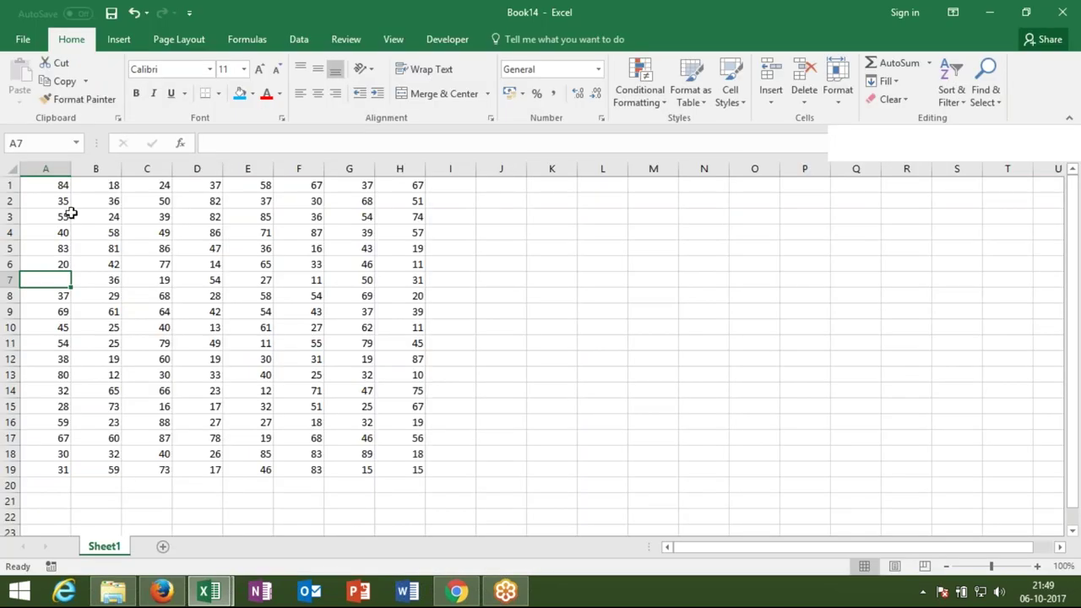
click(62, 184)
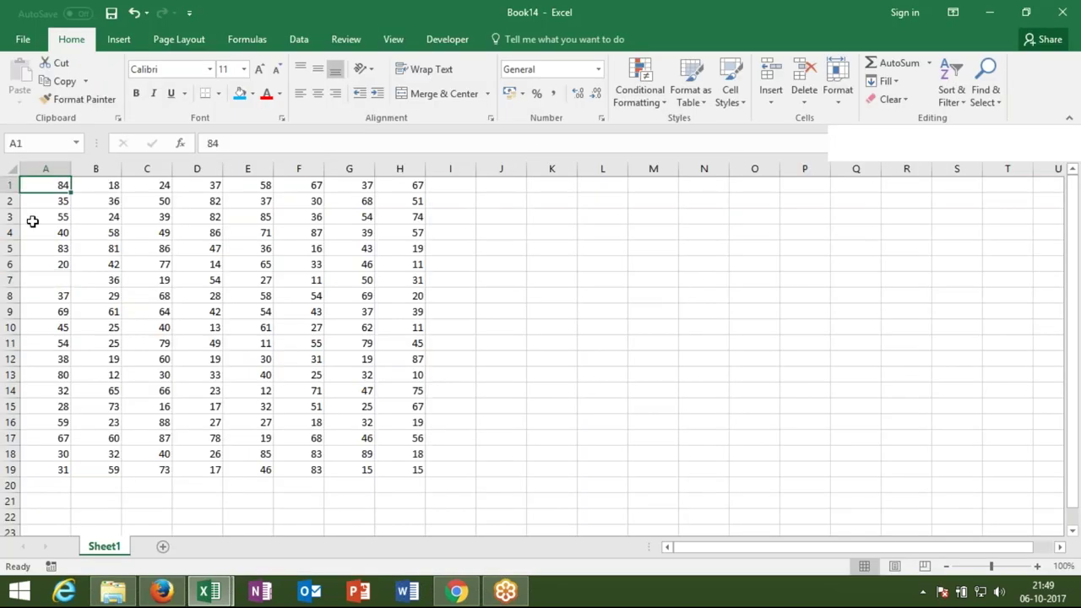
click(48, 279)
click(61, 183)
Jump with Ctrl+Down from A1 to A6, the cell just above the empty A7.
key(ctrl+Down)
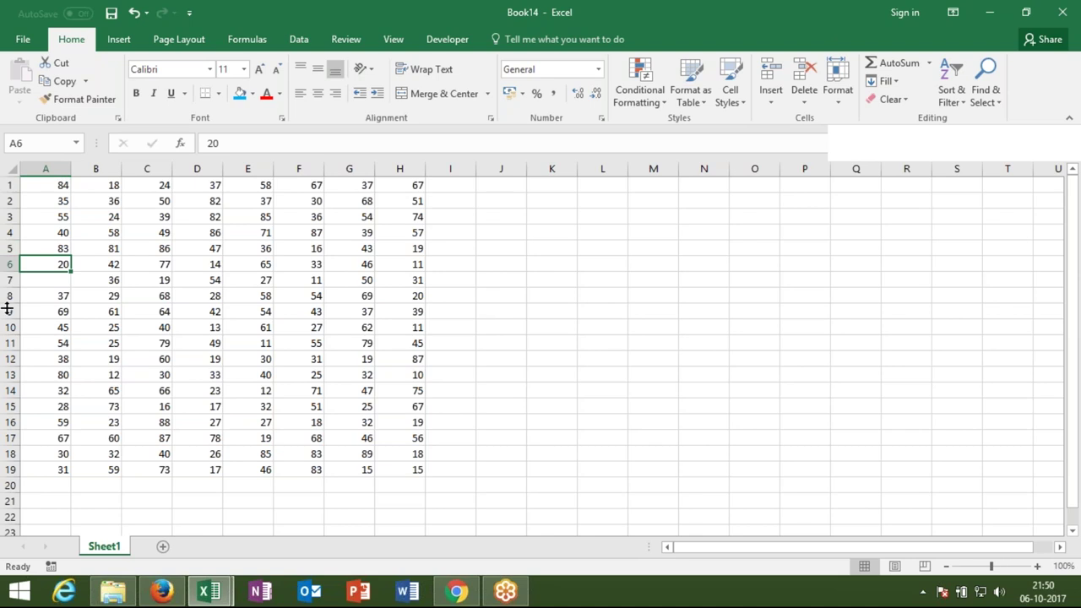
From an empty cell below the data, jump up to A19 with Ctrl+Up.
click(50, 528)
key(ctrl+Up)
key(alt+Tab)
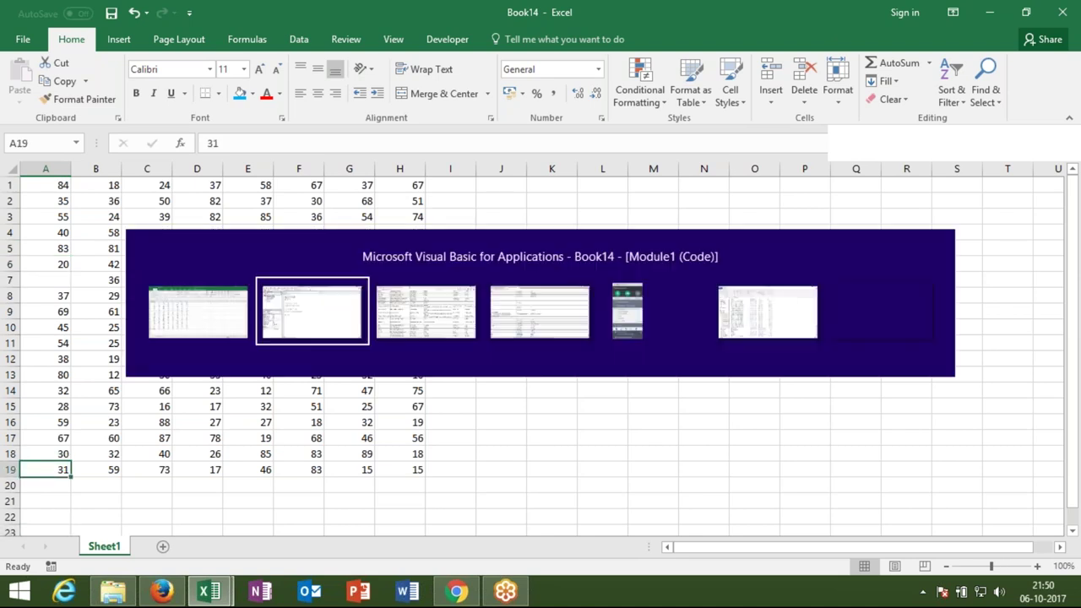
Start a new rr macro line before End Sub: Range("A65000").End(xlUp).
click(282, 292)
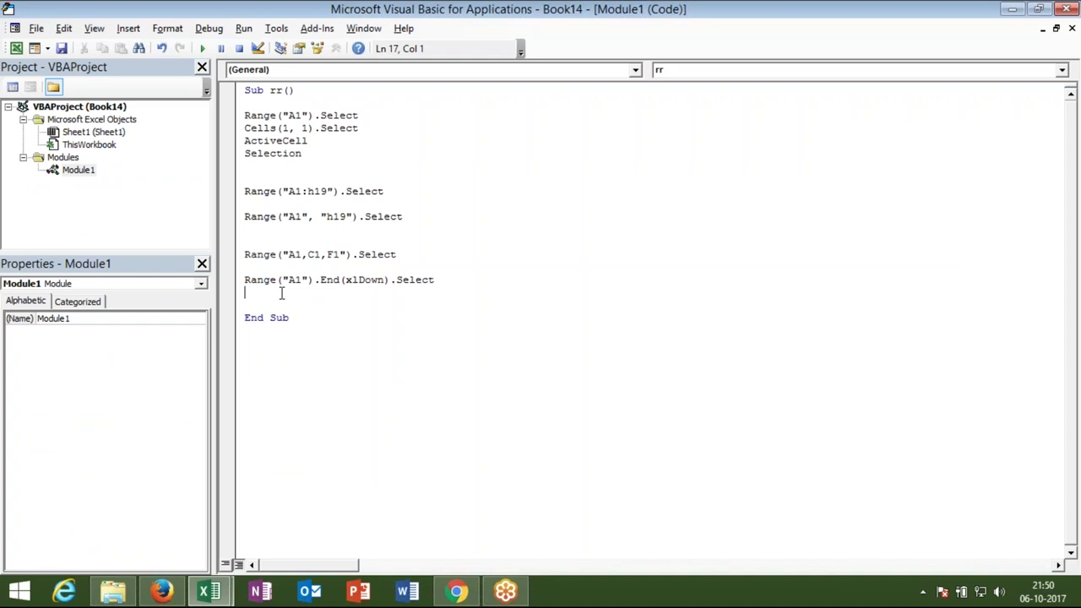
key(Return)
text(range()
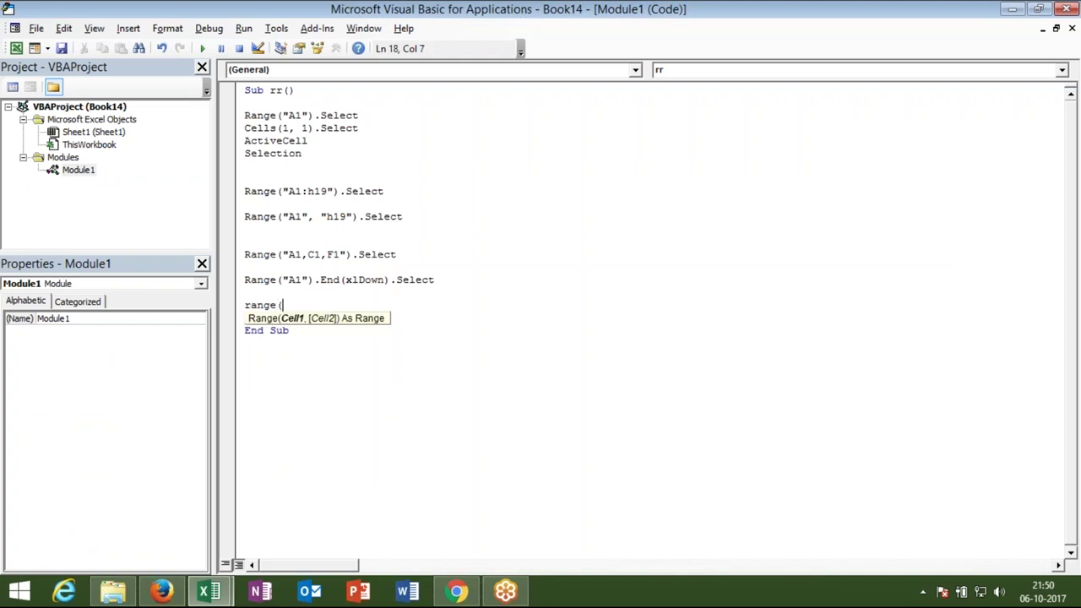
text("A1)
key(BackSpace)
text(65000)
text(").end)
key(Tab)
text(()
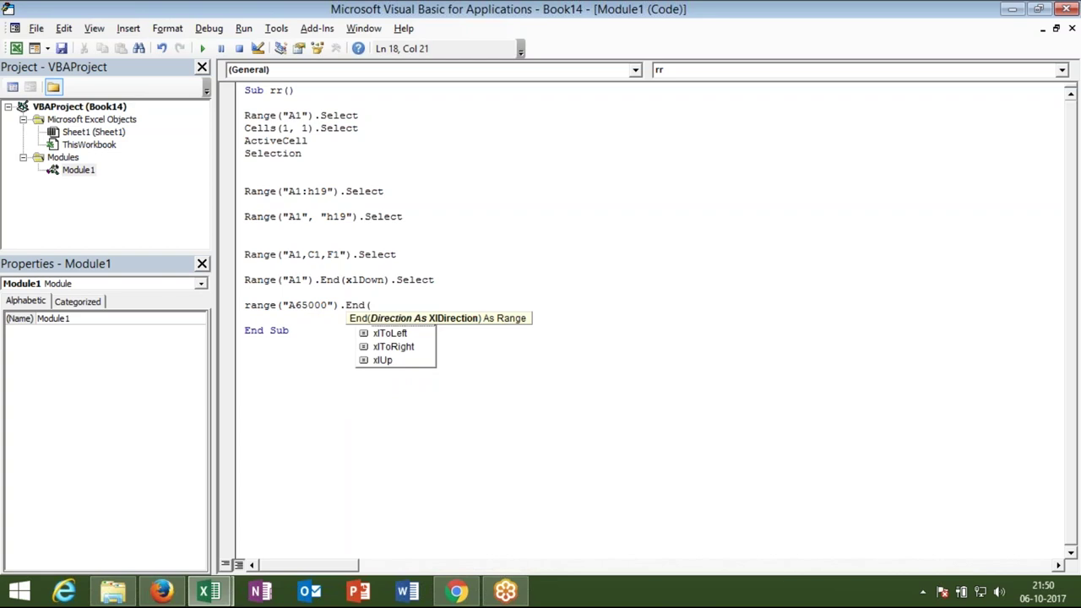
key(Down)
key(Down)
key(Down)
key(Down)
key(Tab)
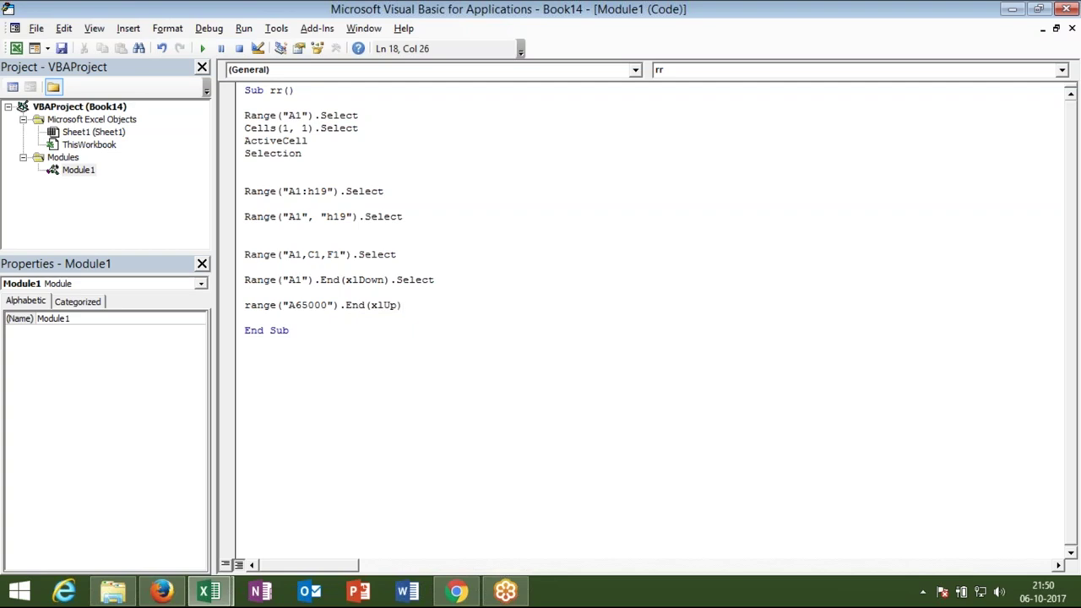
Finish the statement with .Select, then run the macro and view the sheet.
text(.of)
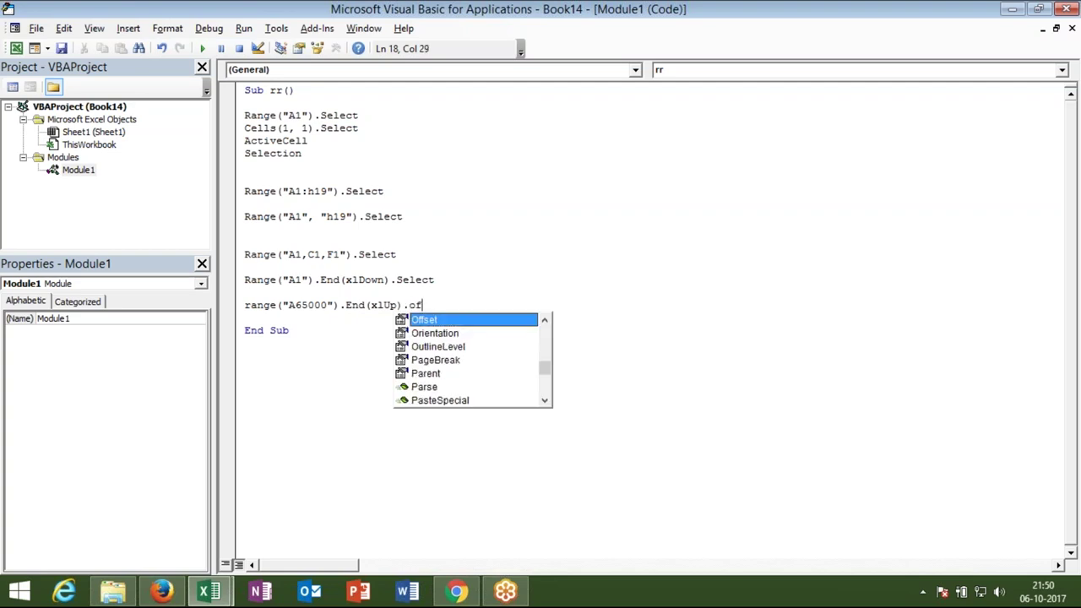
key(BackSpace)
key(BackSpace)
text(Select)
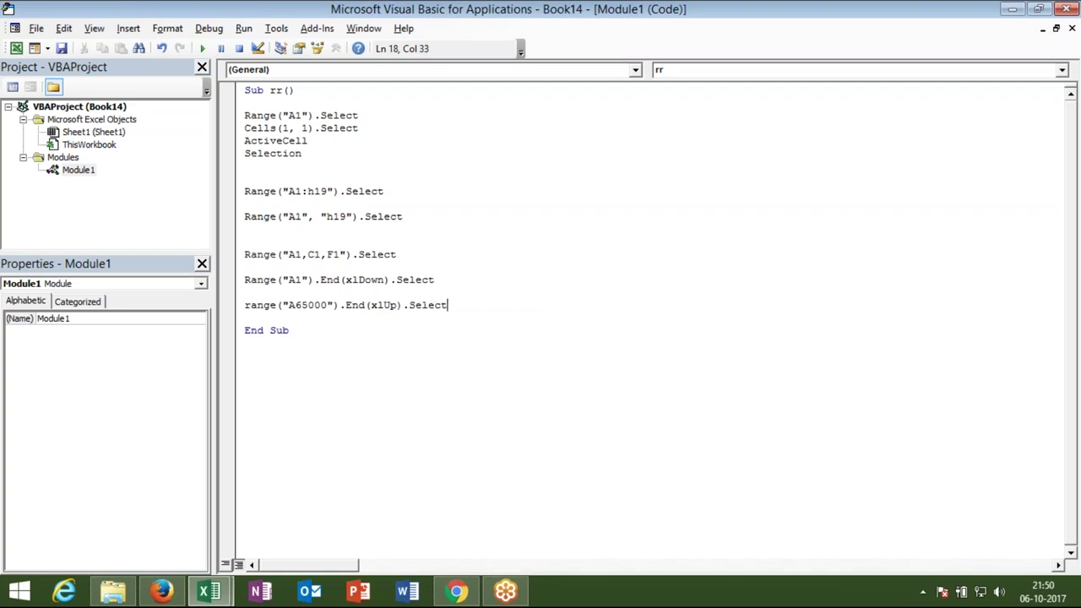
key(Return)
key(Tab)
key(F5)
key(alt+F11)
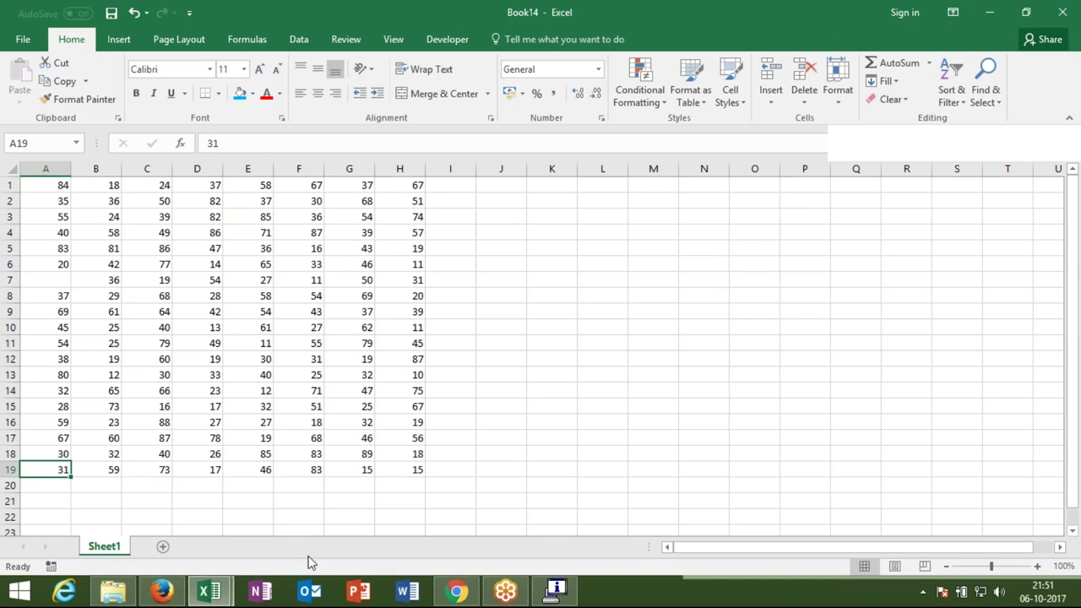
Go to A65000 through the Name Box, then Ctrl+Up to land on A19.
click(924, 591)
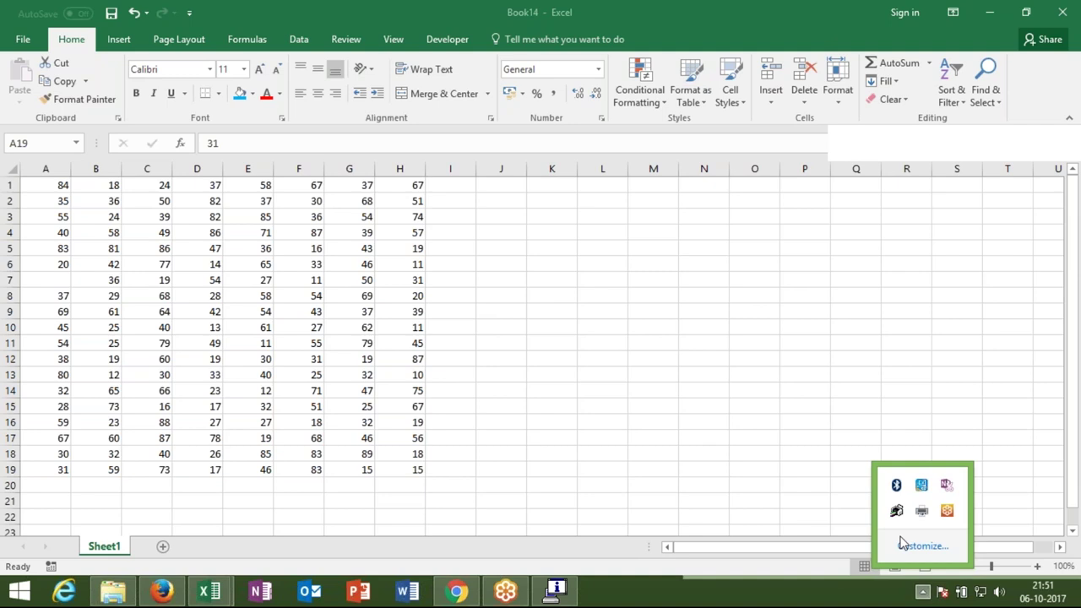
click(53, 511)
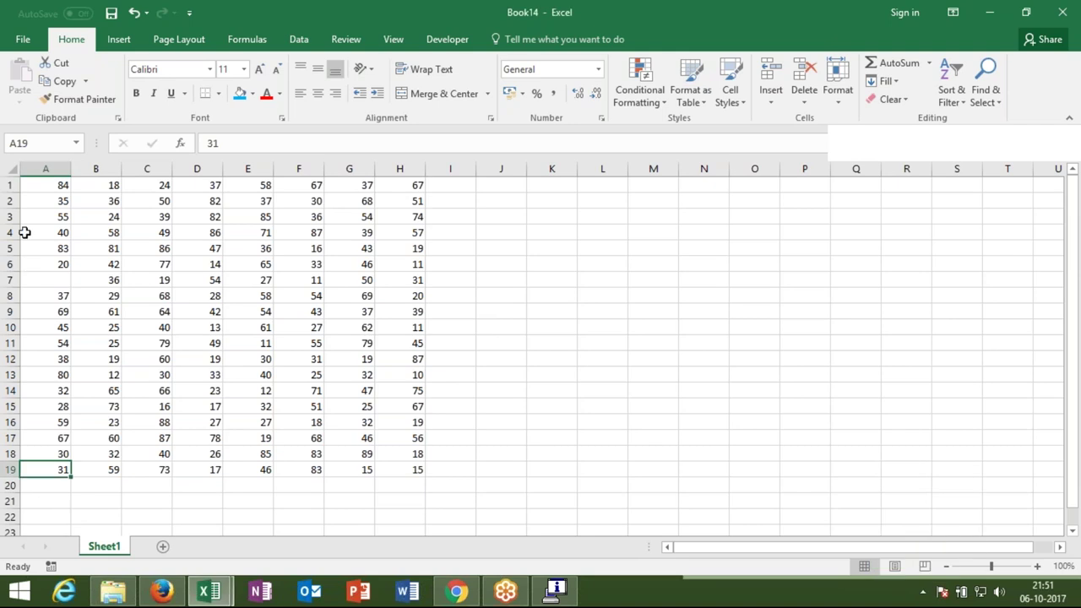
click(21, 143)
text(a500)
key(BackSpace)
key(BackSpace)
key(BackSpace)
text(65000)
key(Return)
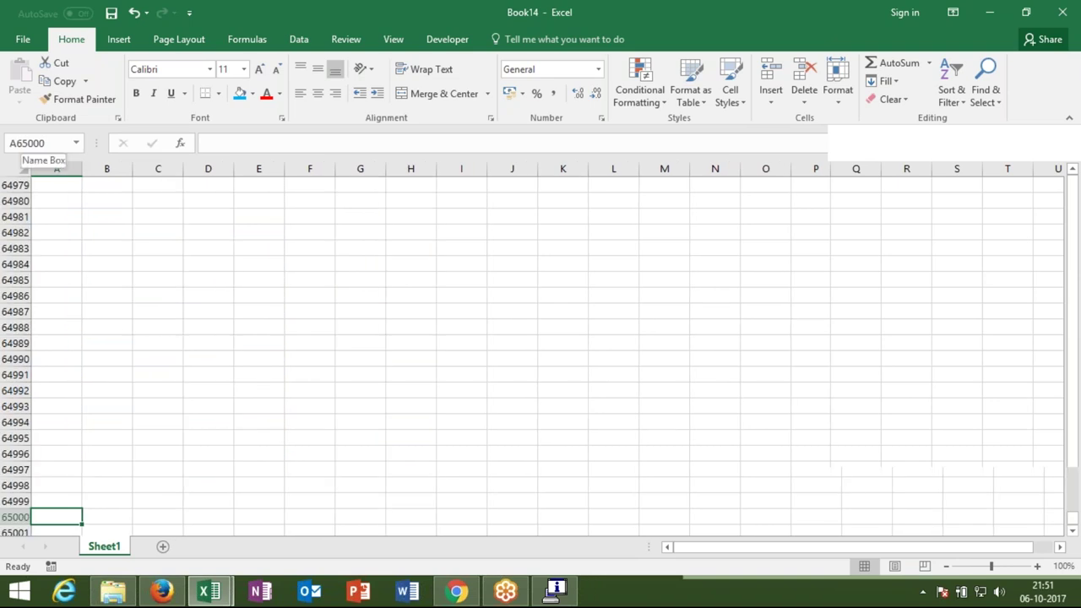
key(ctrl+Up)
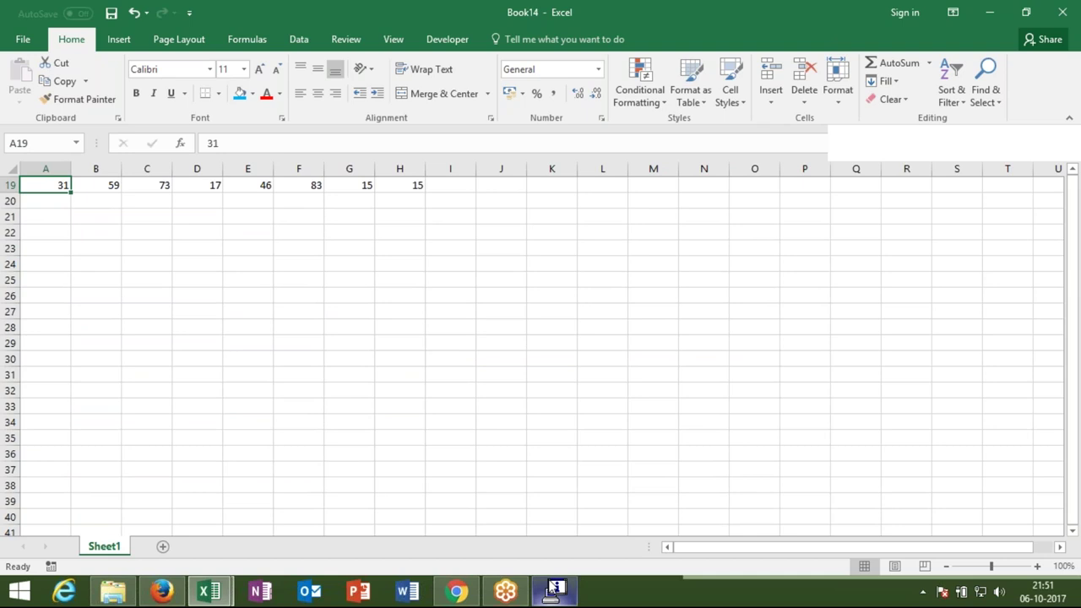
Cancel the stuck print job and dismiss the Epson paper-out alert.
click(555, 588)
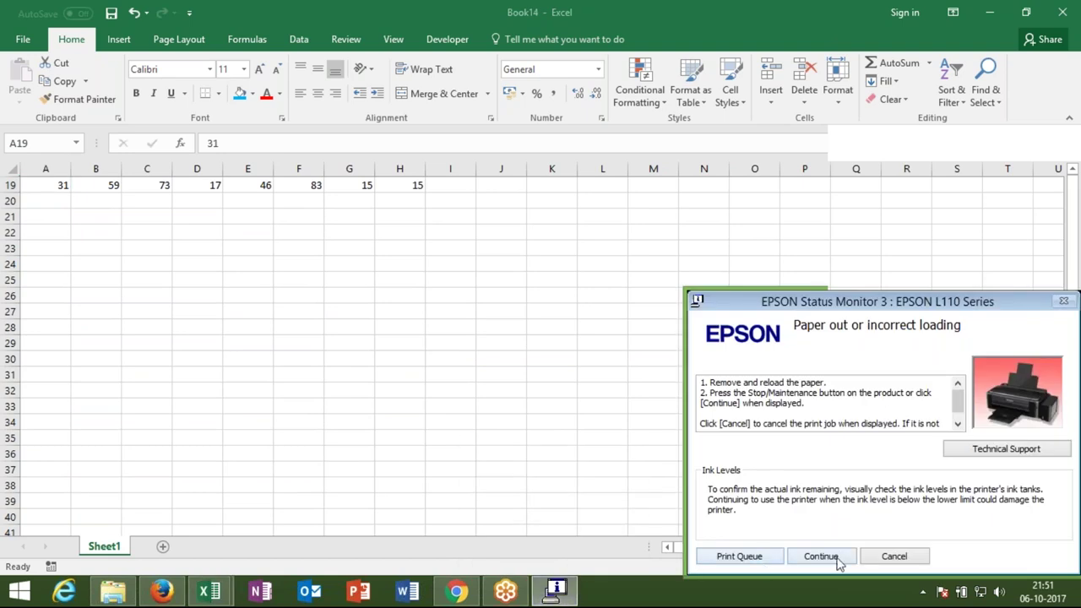
click(902, 553)
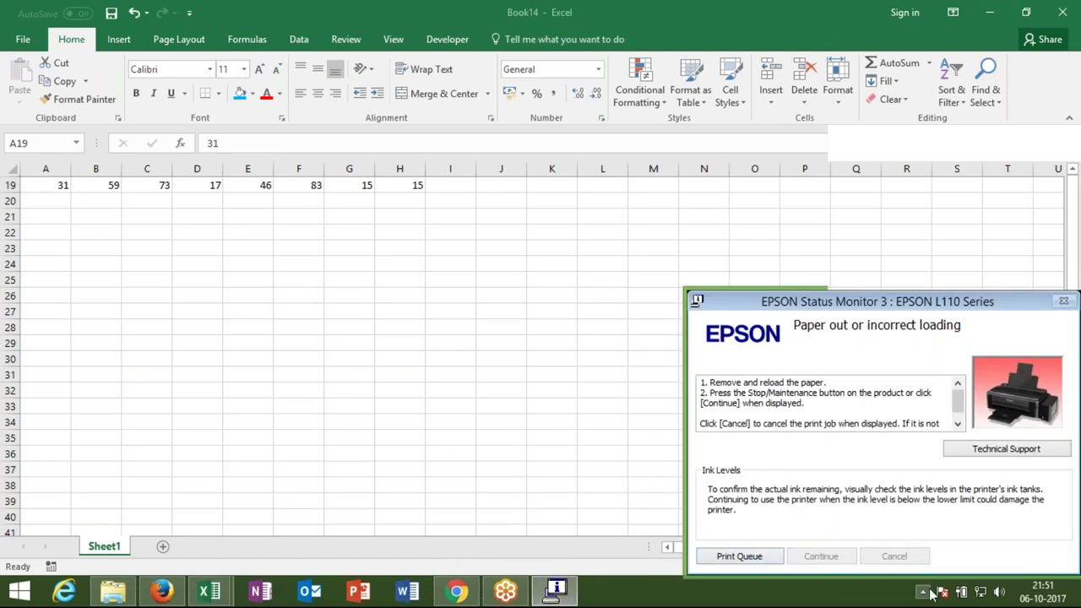
click(896, 556)
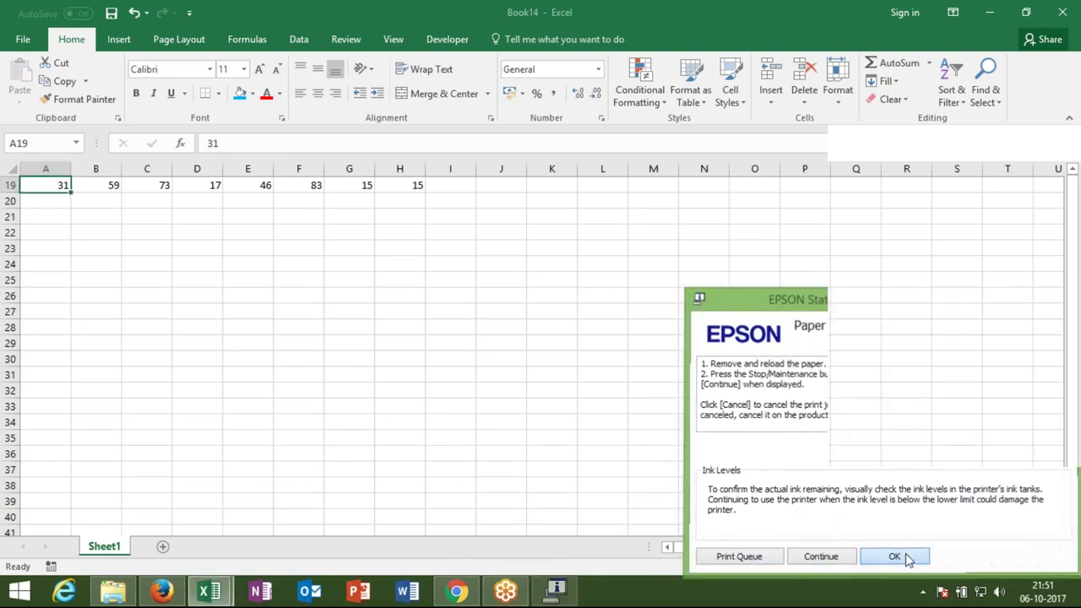
Open the EPSON L110 Series printer settings from the tray icon.
click(923, 594)
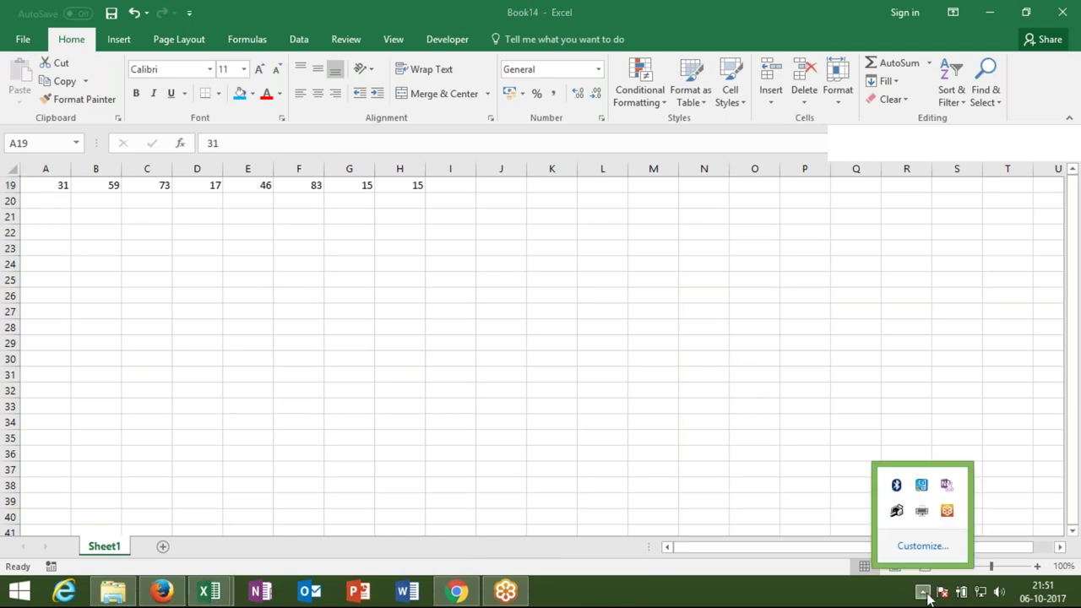
right_click(899, 513)
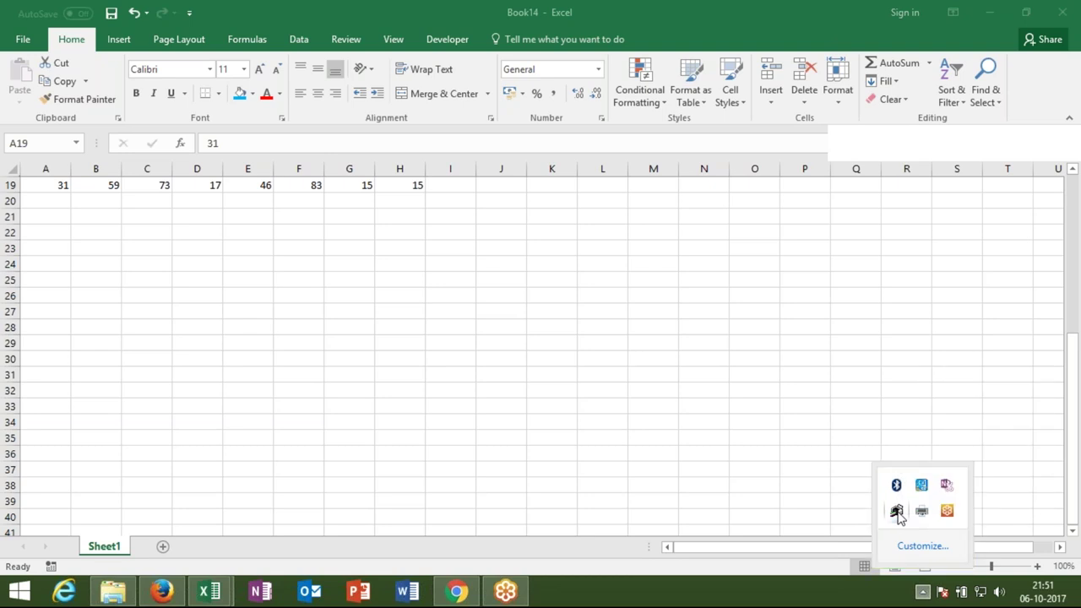
right_click(898, 513)
click(937, 461)
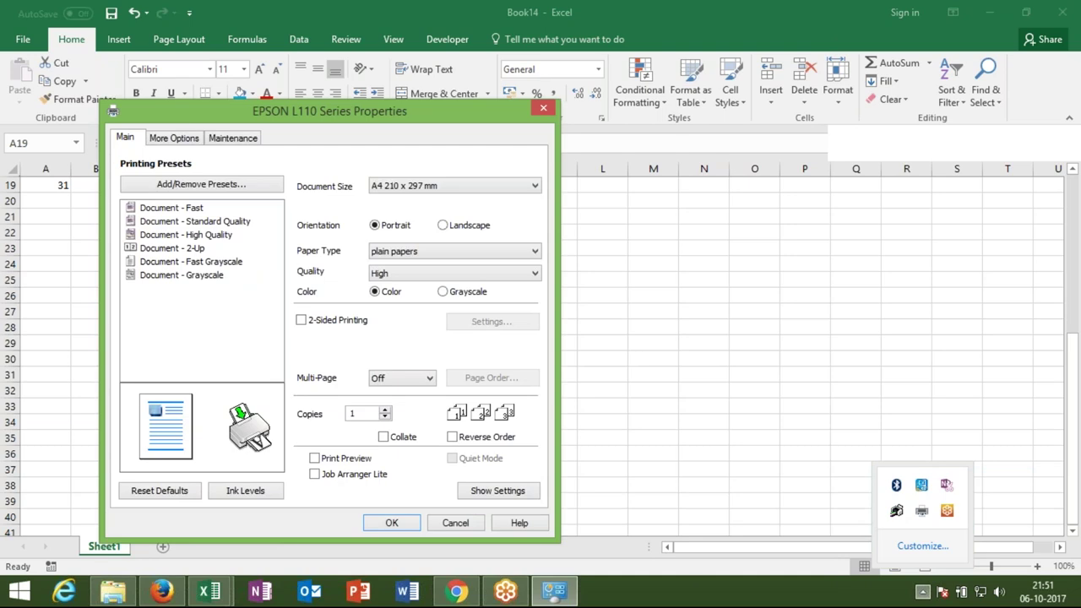
Start Power Ink Flushing from the Maintenance utilities, then bring up the iptindia.com table in Chrome.
click(249, 140)
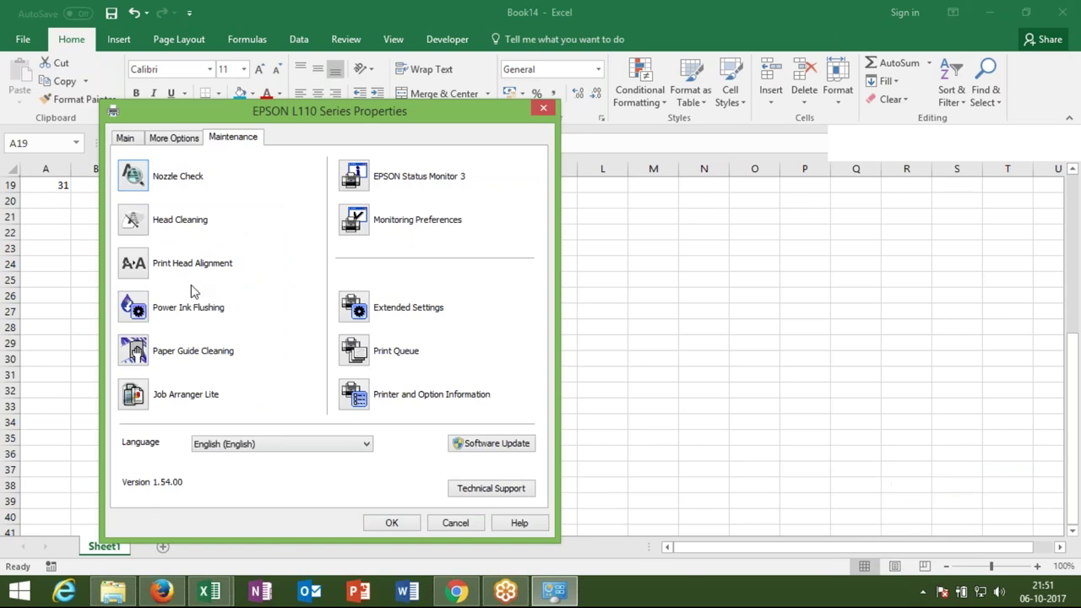
click(135, 317)
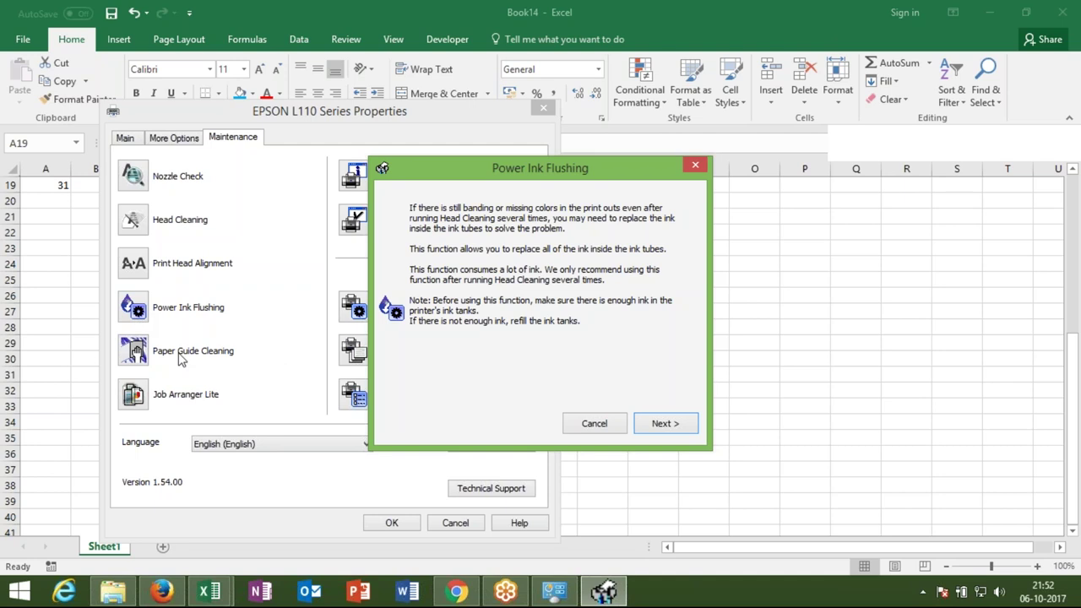
click(650, 431)
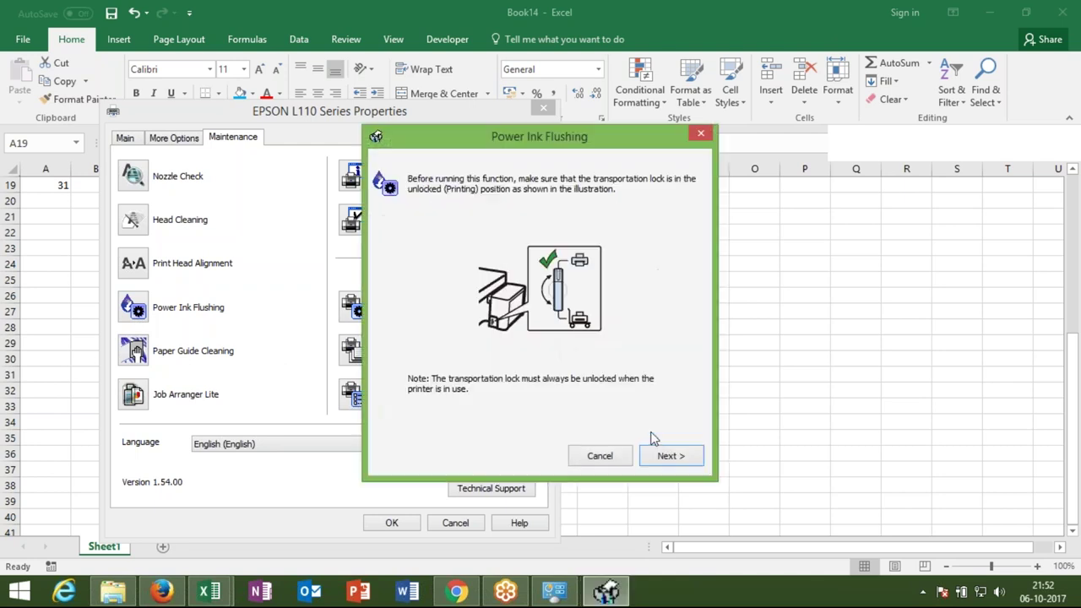
click(663, 456)
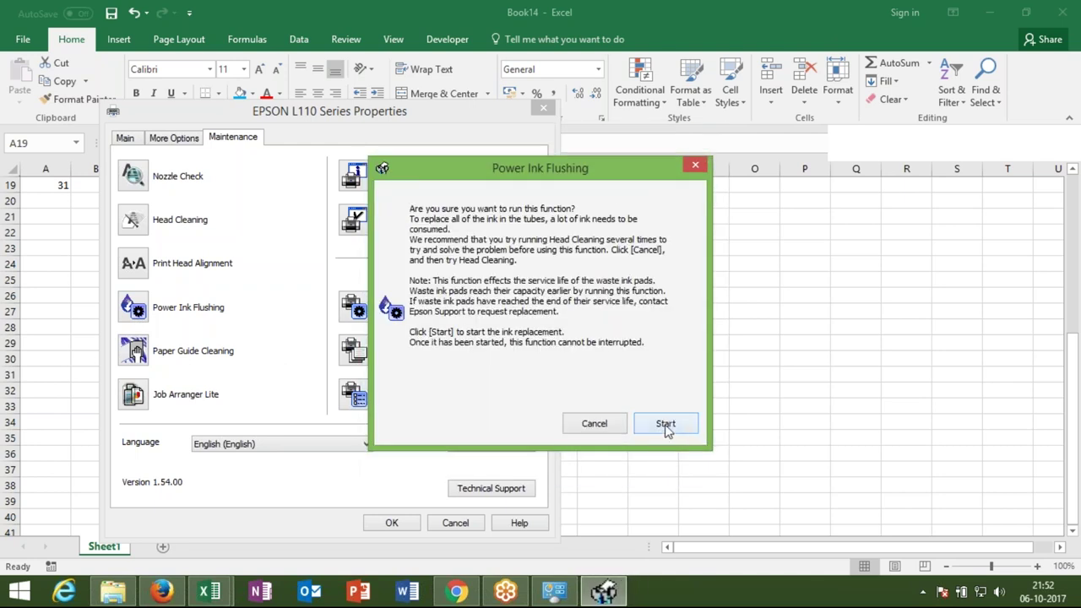
click(665, 423)
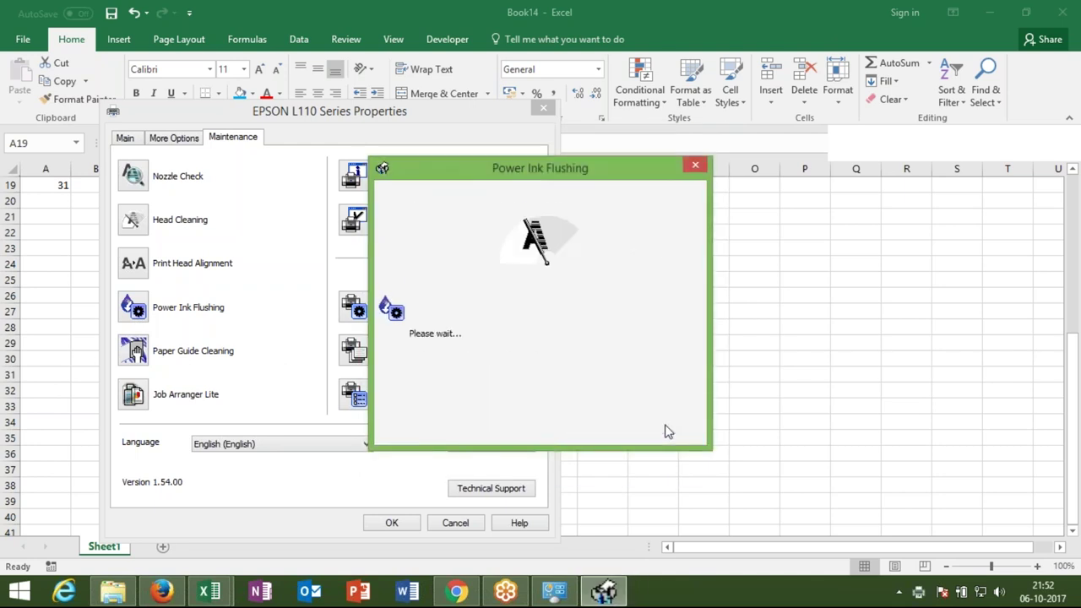
key(super+d)
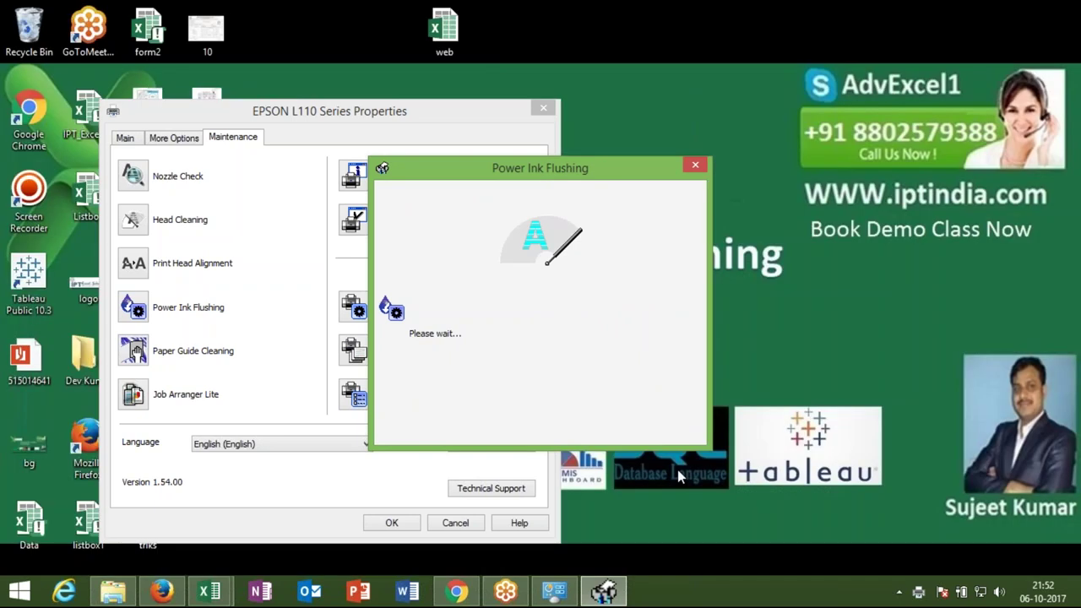
click(457, 591)
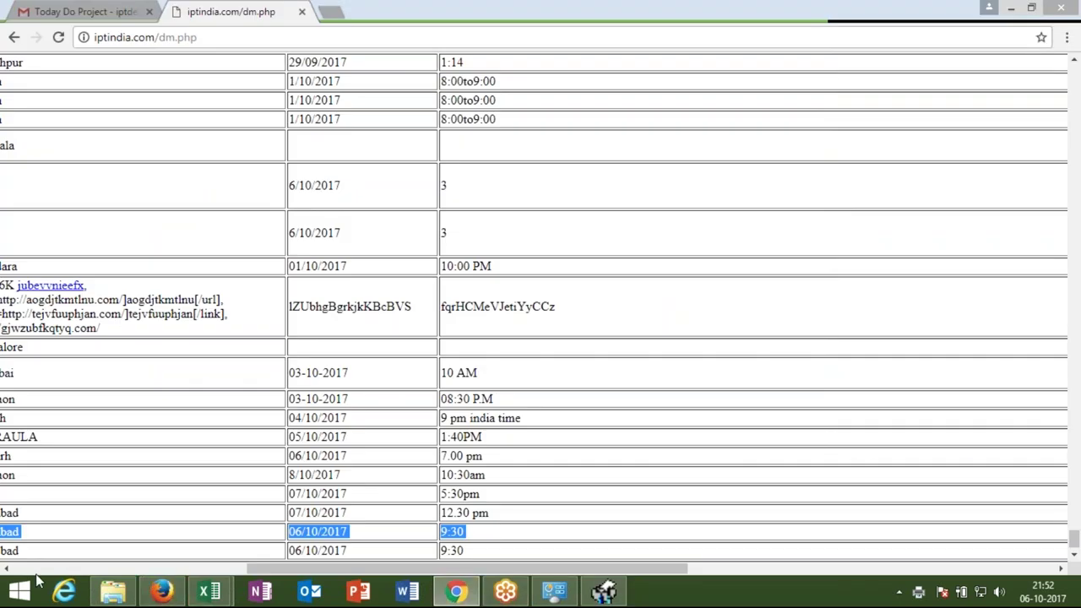
Scroll the table to its leftmost name column, select the last two names, then show the desktop.
click(38, 571)
click(37, 571)
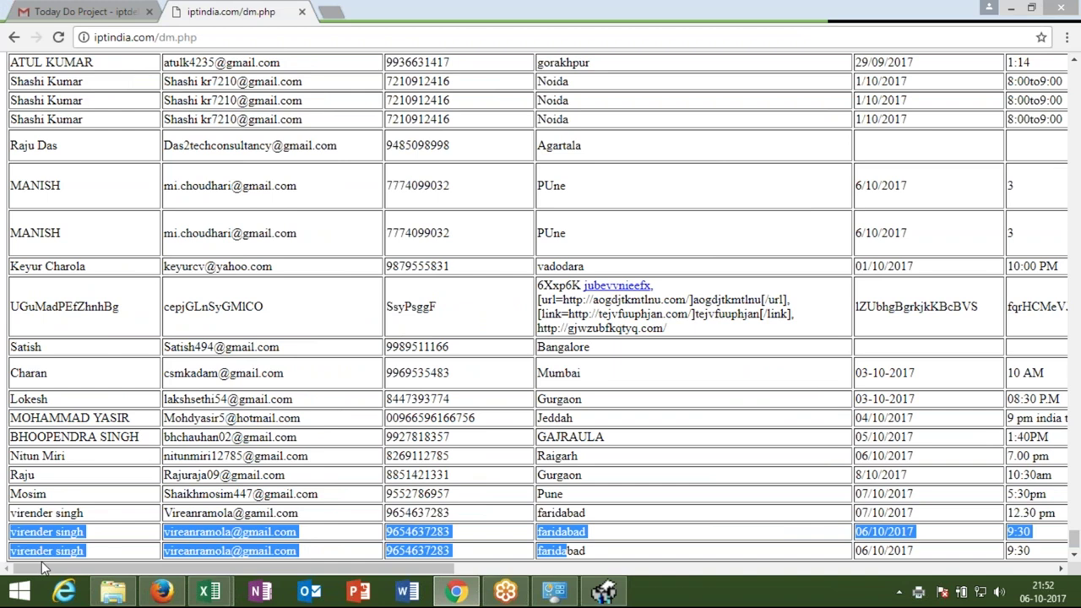
click(57, 552)
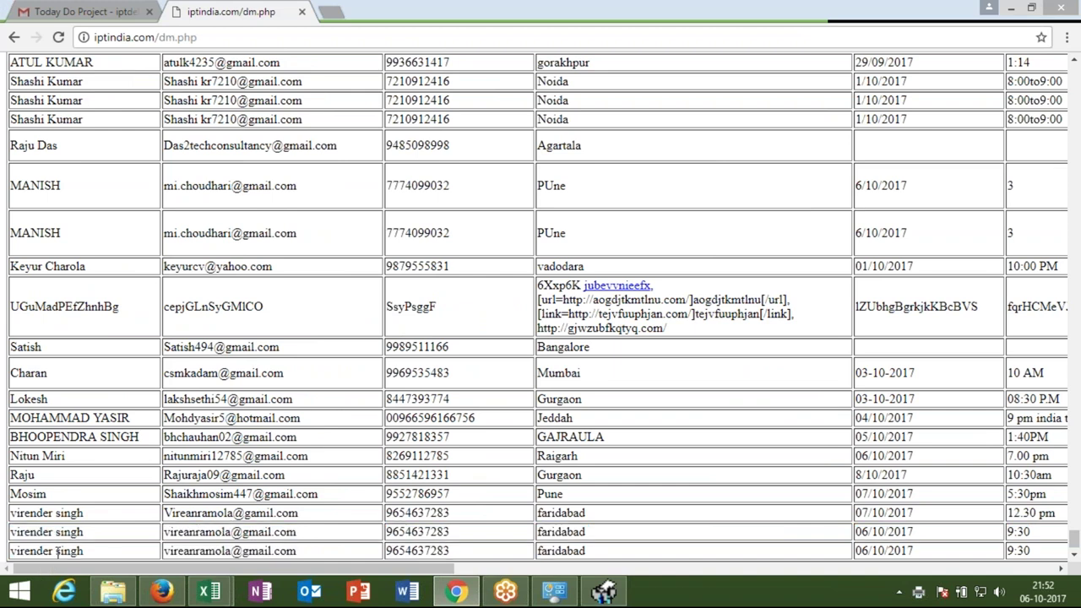
triple_click(57, 552)
triple_click(67, 534)
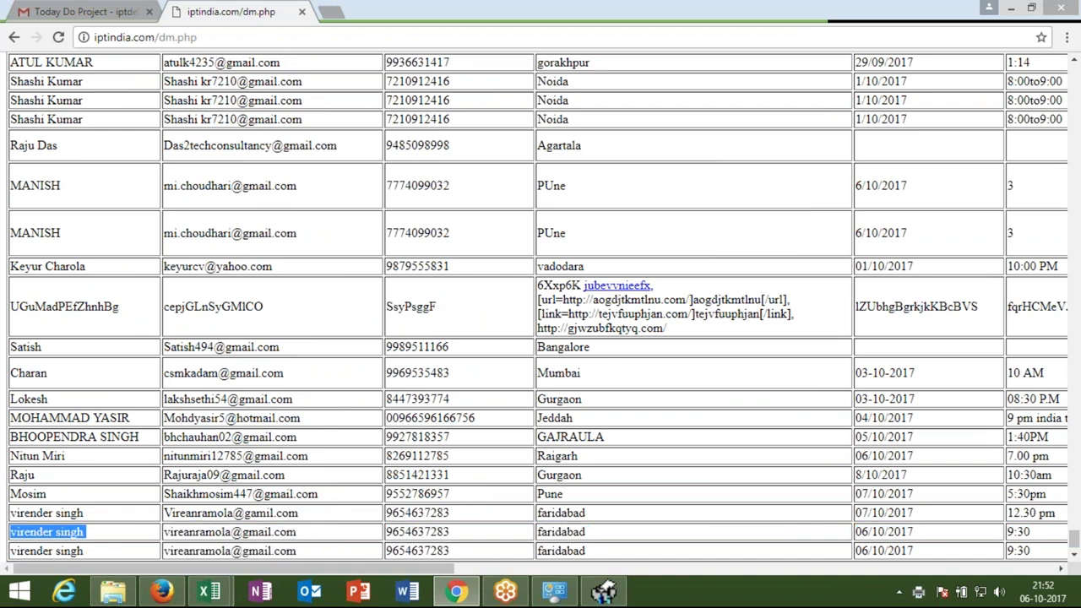
key(super+d)
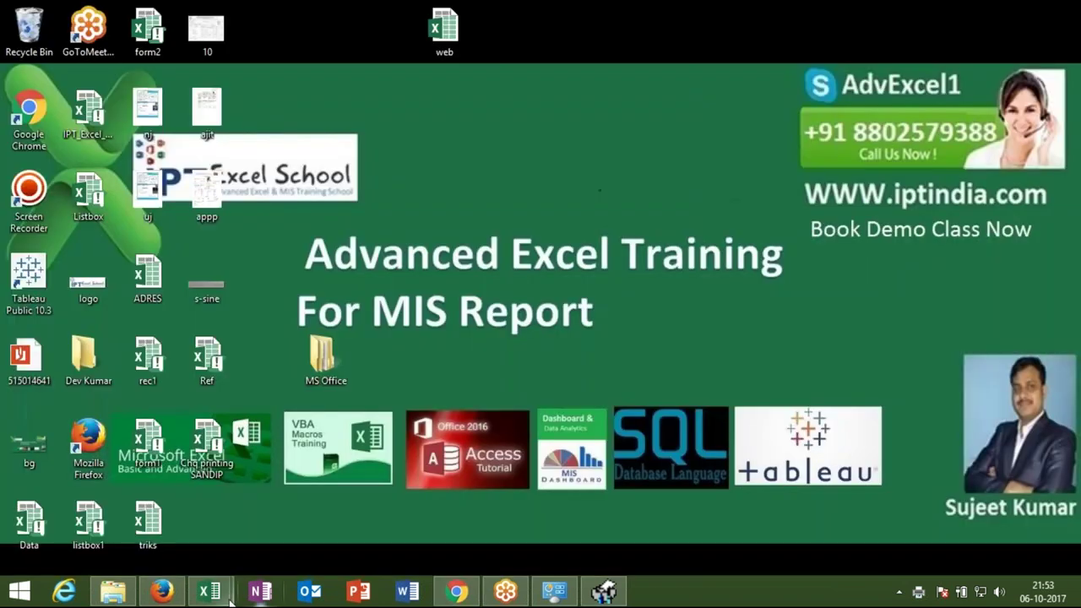
mouse_move(209, 591)
click(283, 542)
click(275, 305)
double_click(275, 305)
double_click(302, 305)
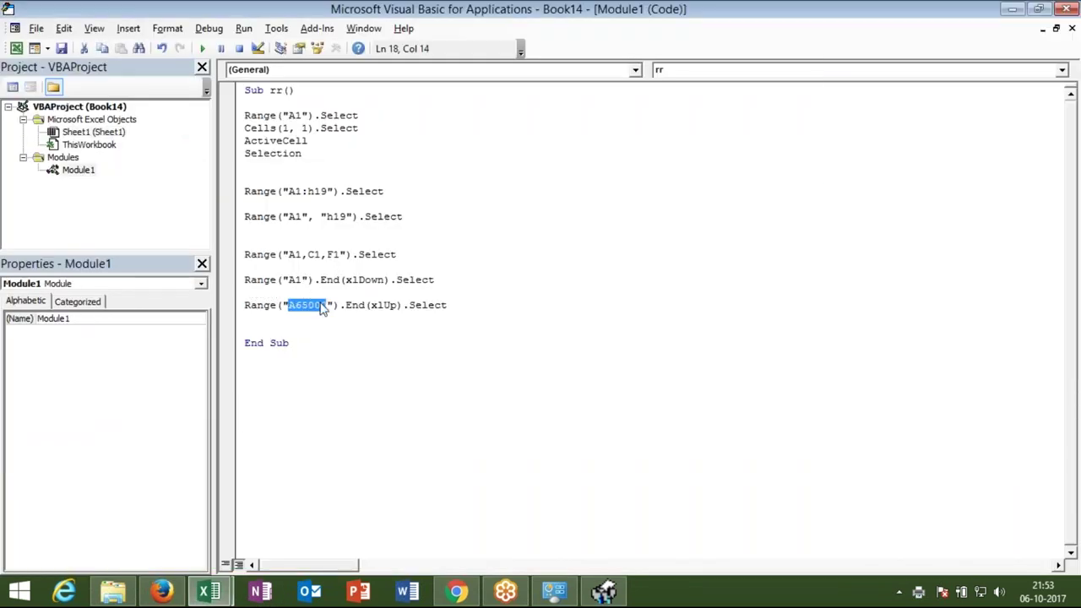
double_click(355, 305)
click(317, 305)
click(390, 304)
key(alt+Tab)
key(alt+Tab)
key(alt+Tab)
key(Tab)
key(Tab)
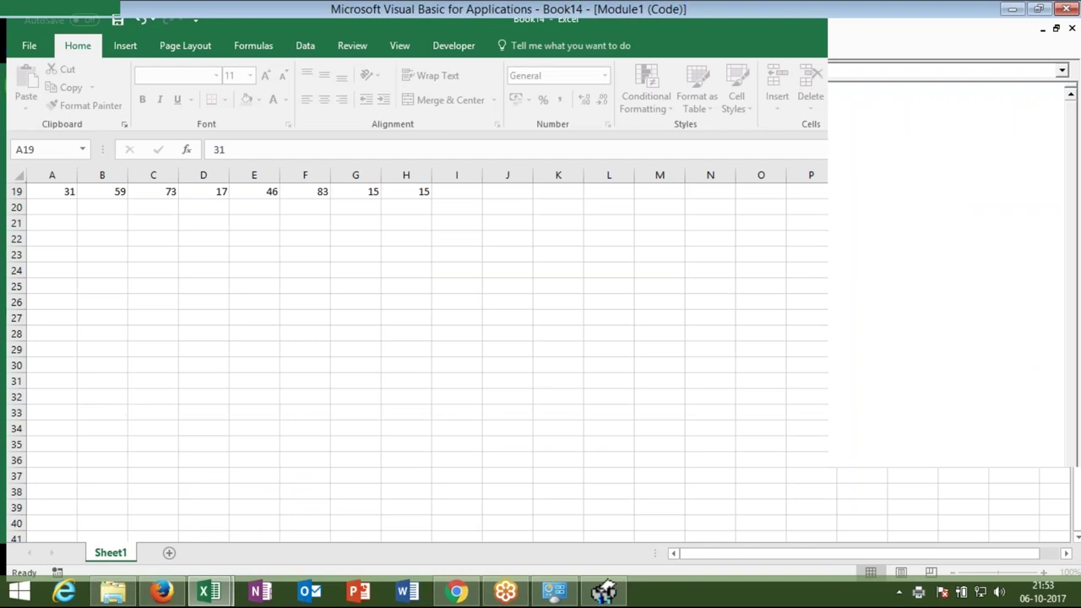
key(Up)
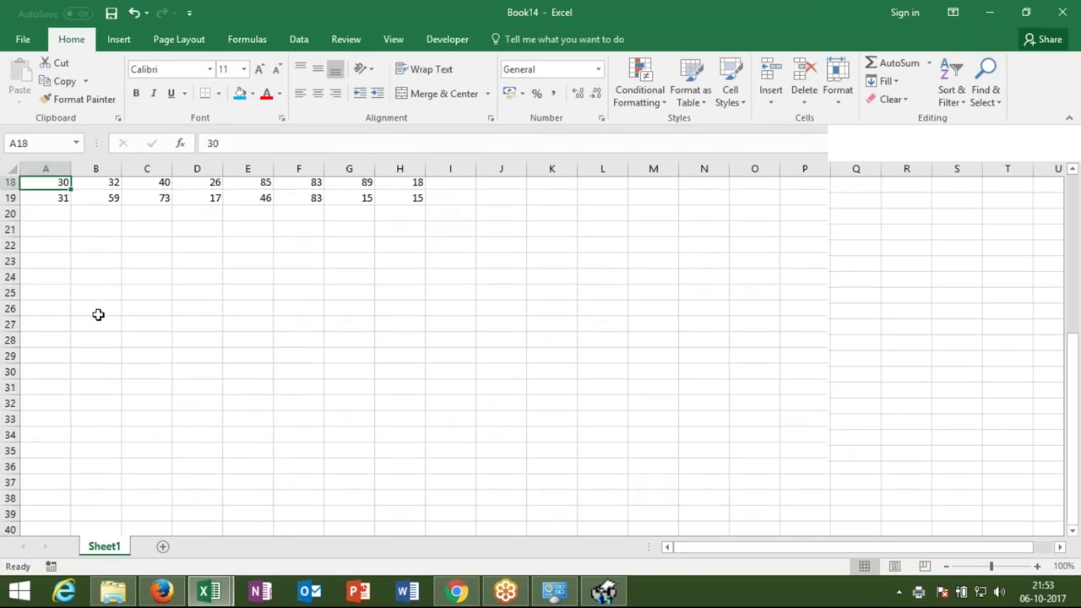
key(Up)
key(Up)
key(Up)
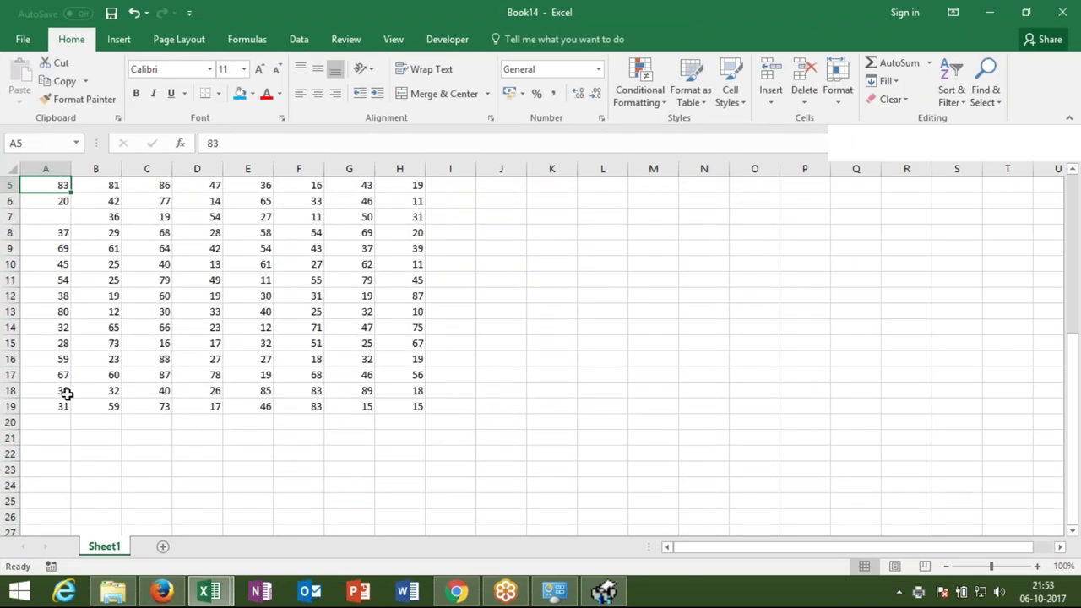
click(63, 405)
key(Down)
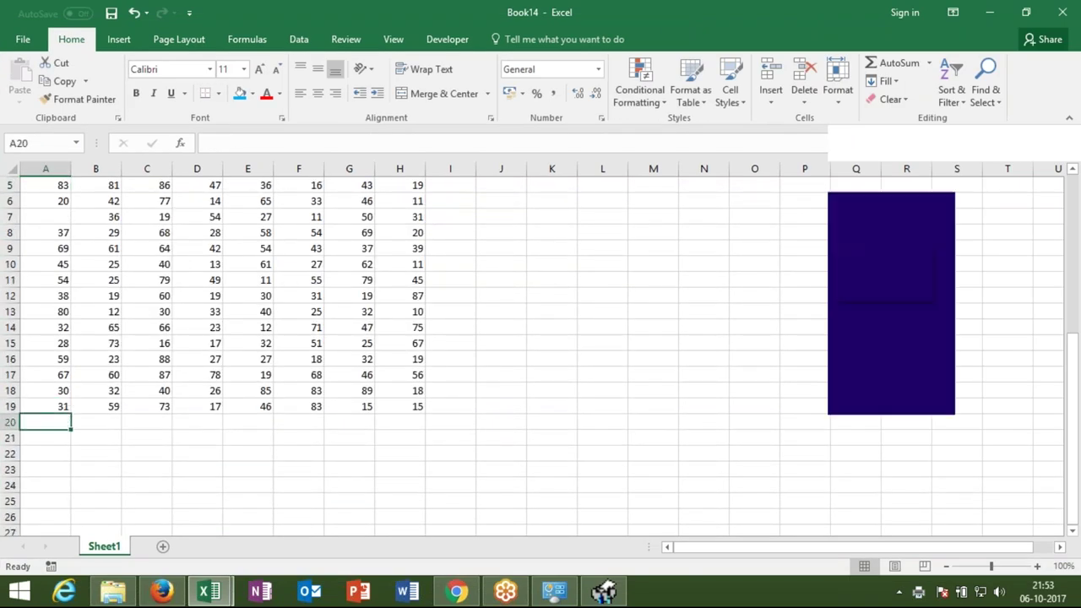
key(alt+Tab)
click(461, 305)
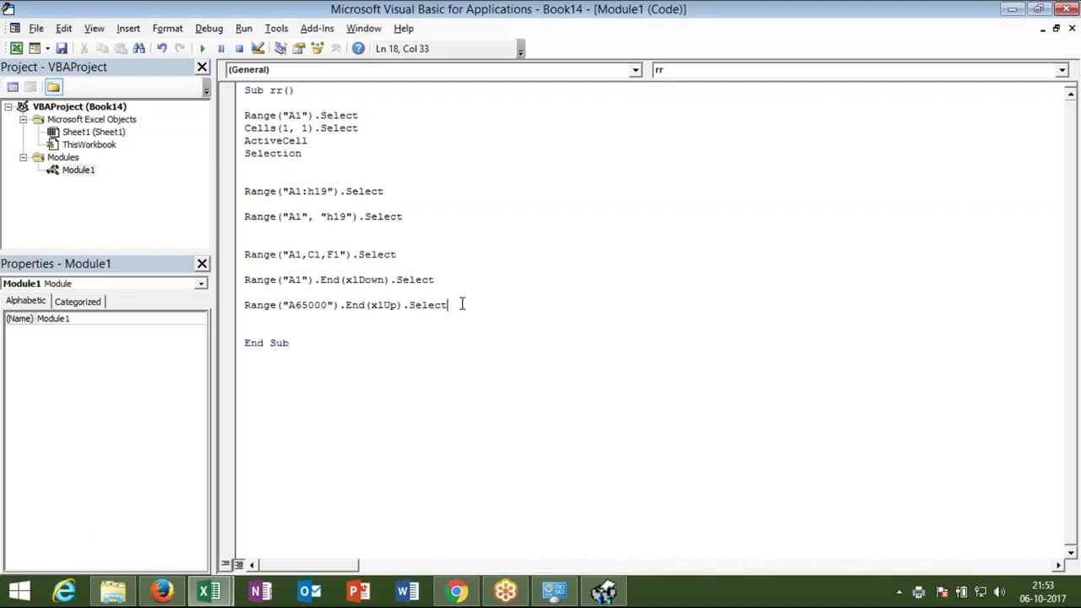
Change the line to Range("A65000").End(xlUp).Offset(1, 0).Select.
double_click(462, 305)
key(BackSpace)
key(BackSpace)
text(.)
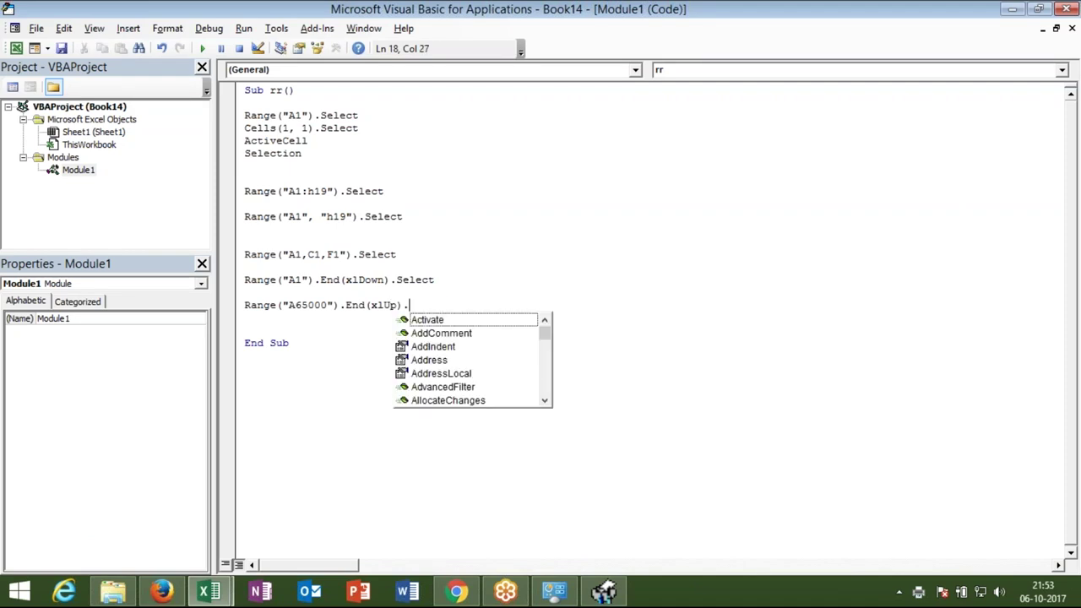
text(of)
key(Tab)
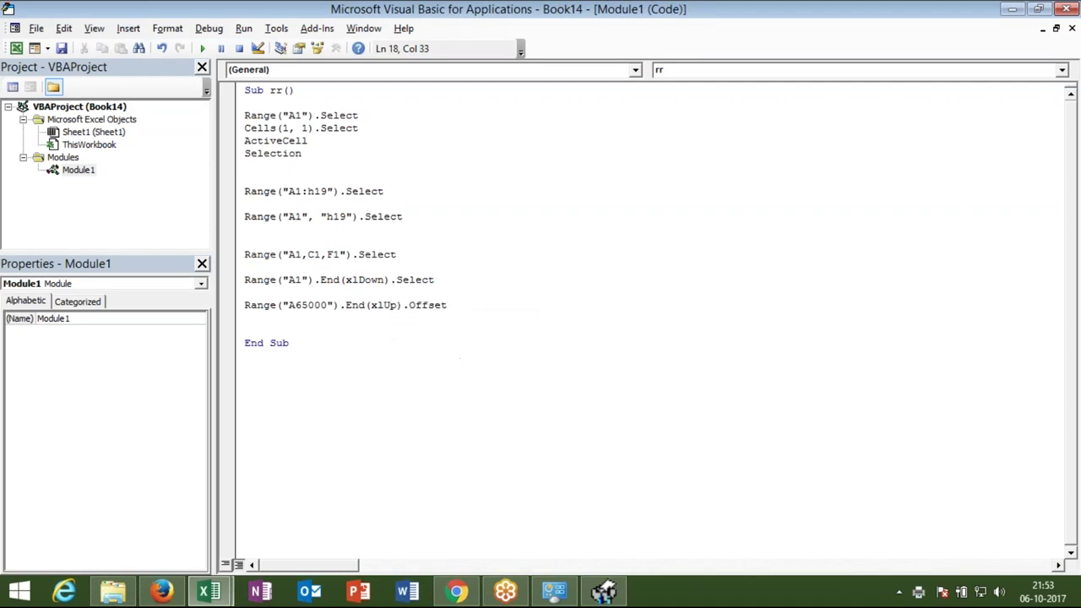
text((1)
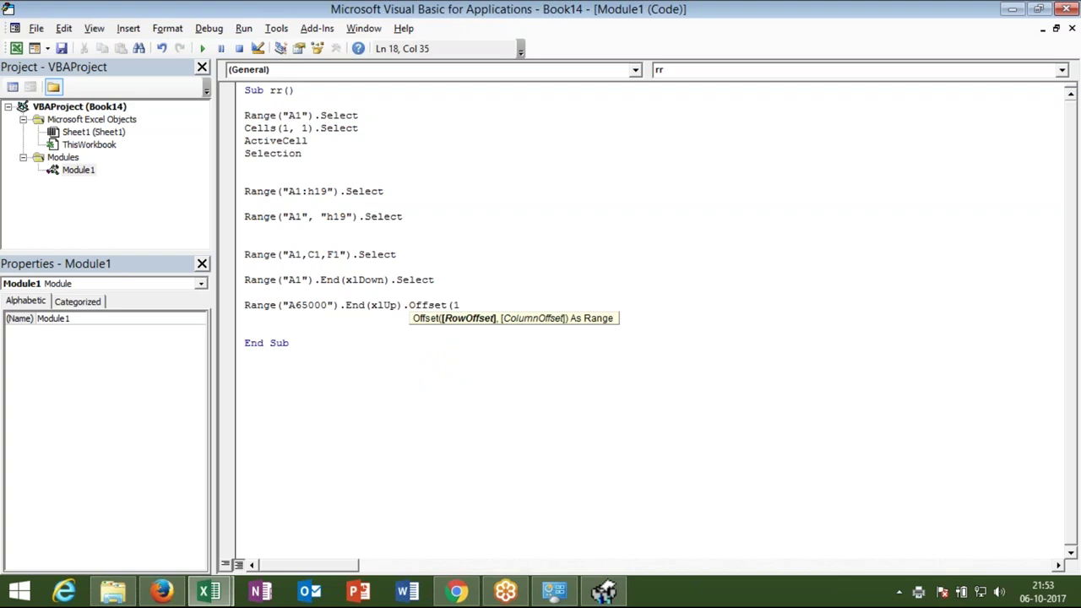
text(,0).s)
key(Tab)
key(Return)
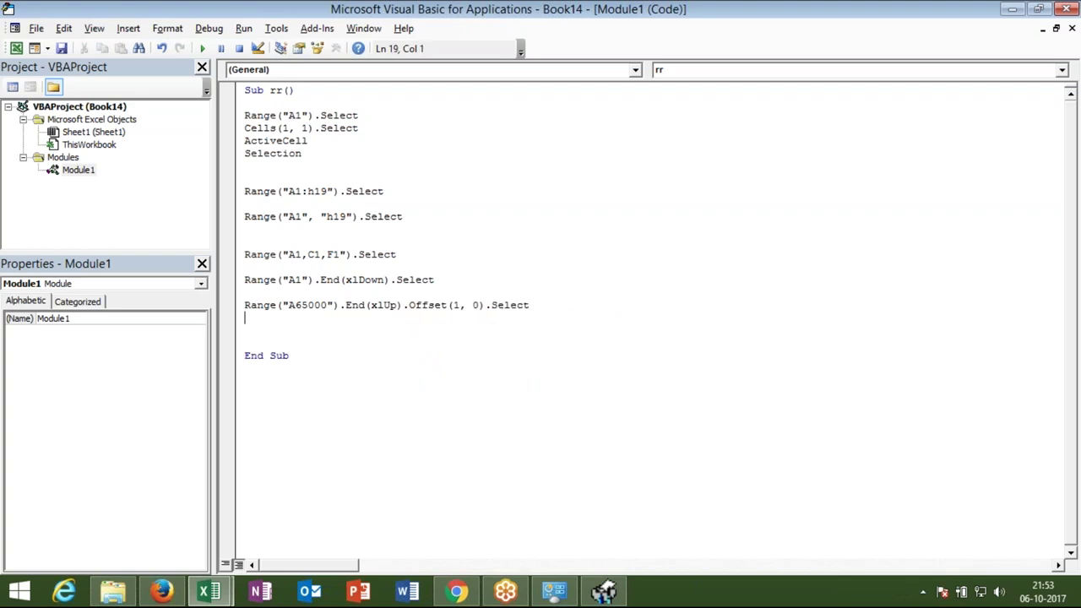
key(shift+Up)
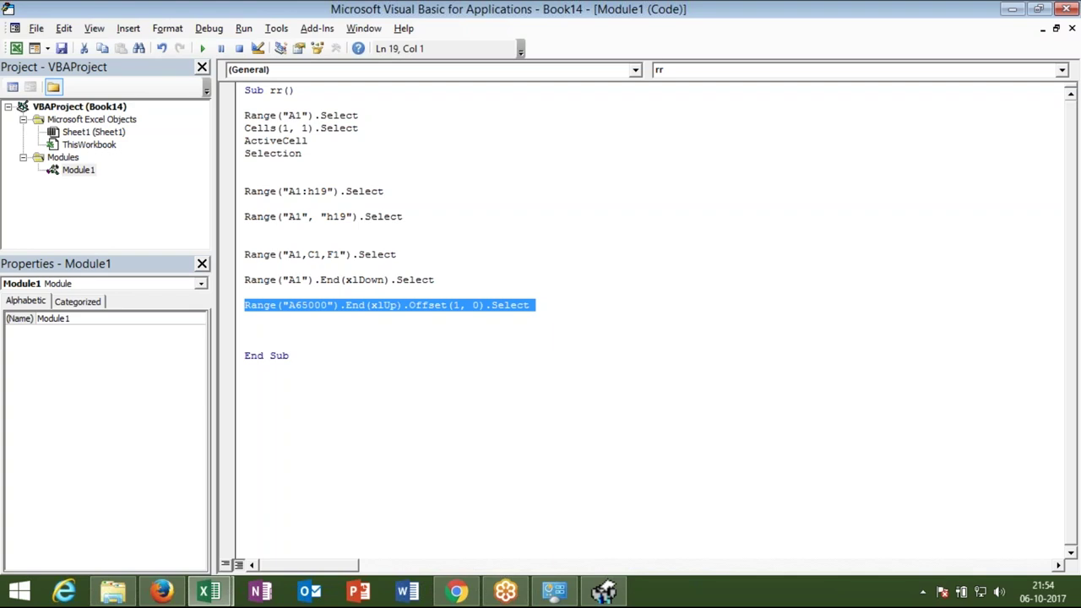
Enter 52 in the empty cell A7 on Sheet1.
click(345, 345)
click(320, 331)
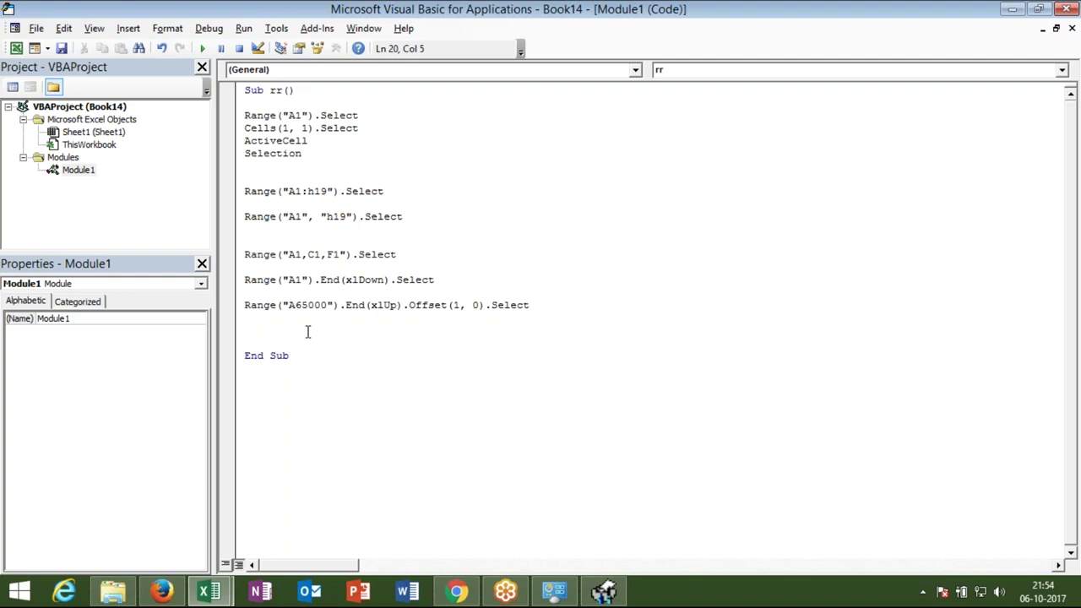
key(alt+F11)
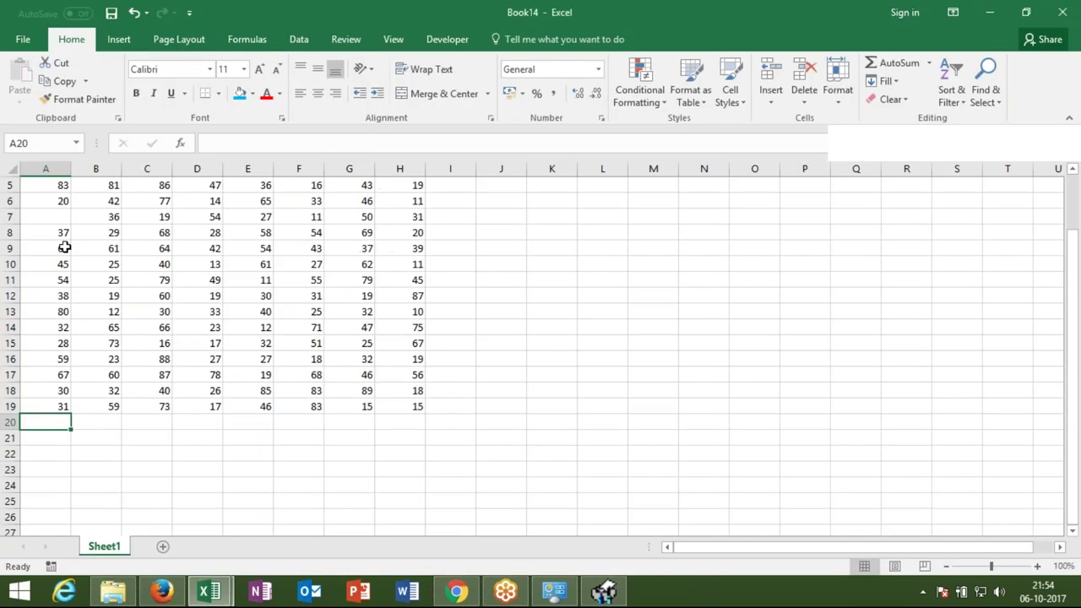
click(53, 213)
text(52)
click(95, 280)
Test Ctrl+Shift+Down/Right block selections from A5 and A1, then return to the VBA editor.
click(53, 187)
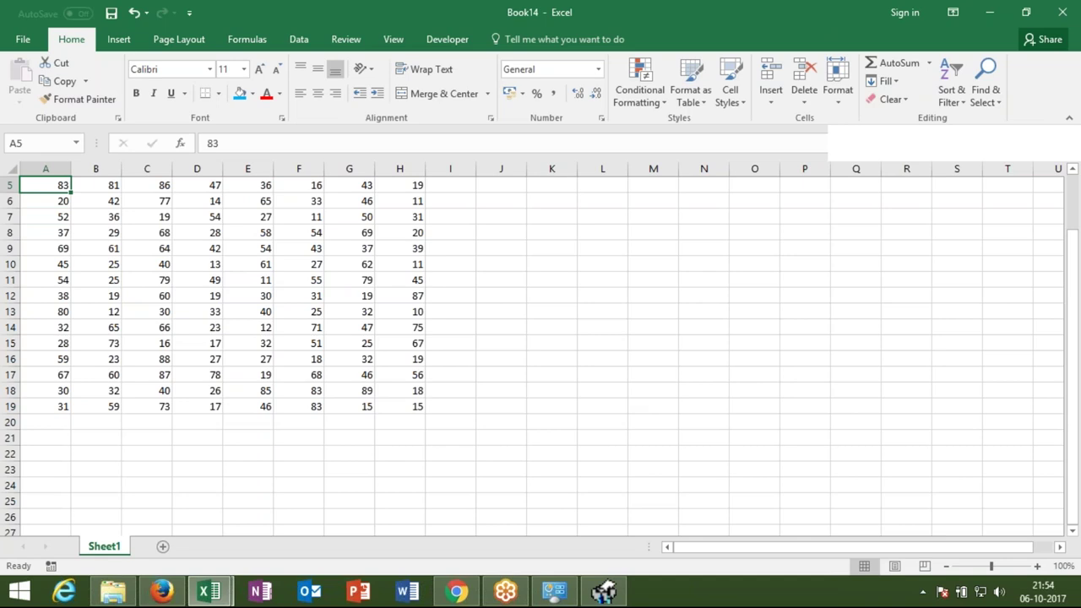
drag(53, 185, 405, 184)
key(ctrl+shift+Down)
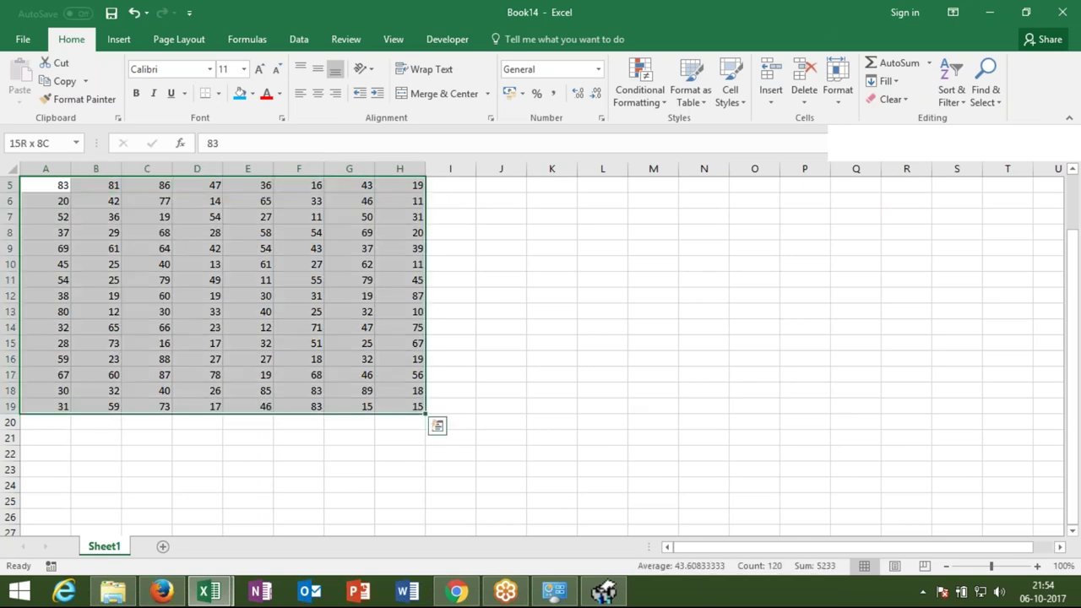
key(Up)
key(Up)
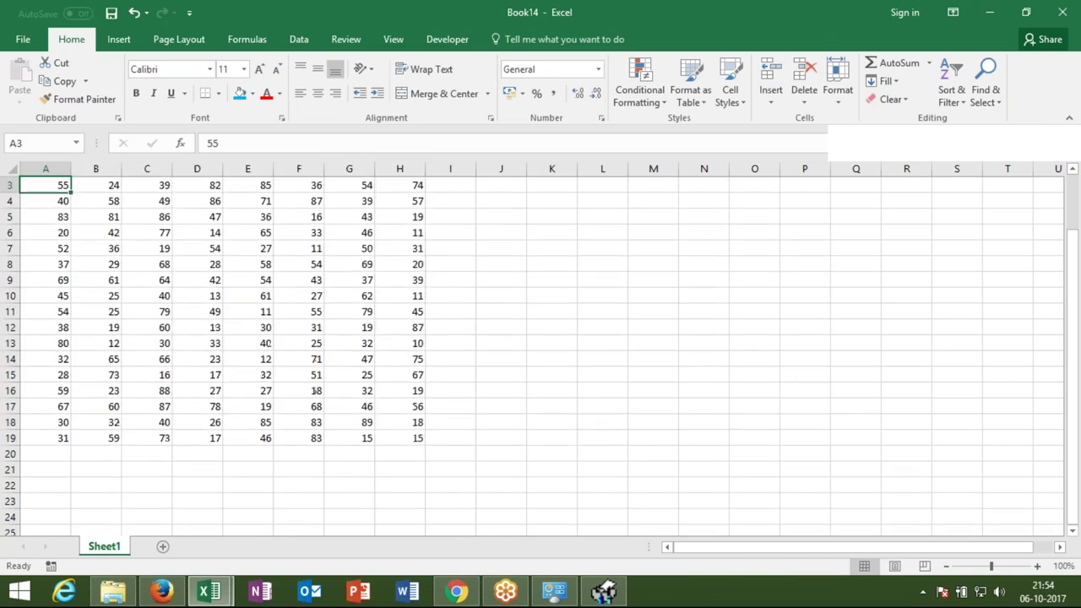
key(Up)
key(Up)
key(ctrl+shift+Right)
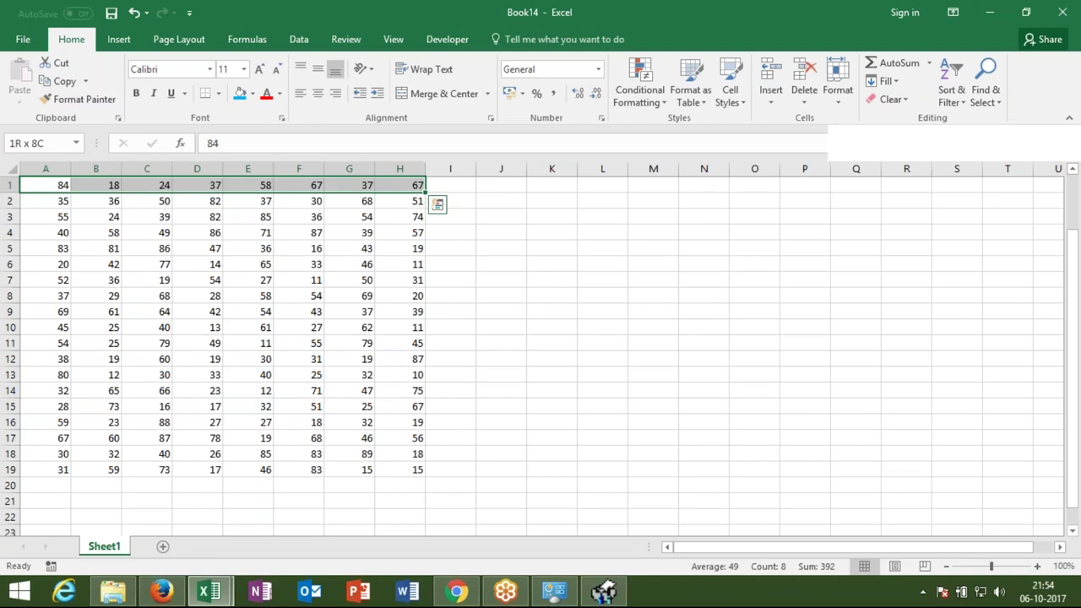
key(ctrl+shift+Down)
key(alt+F11)
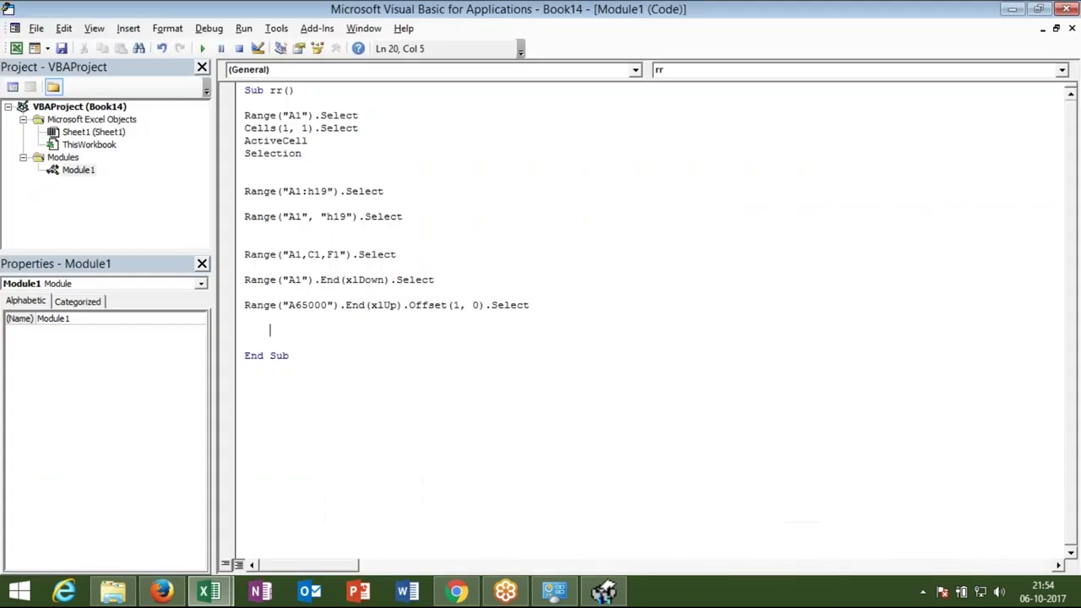
Add the line Range("A1", Range("A1").End(xlToRight)).Select.
text(ra)
text(nge("A)
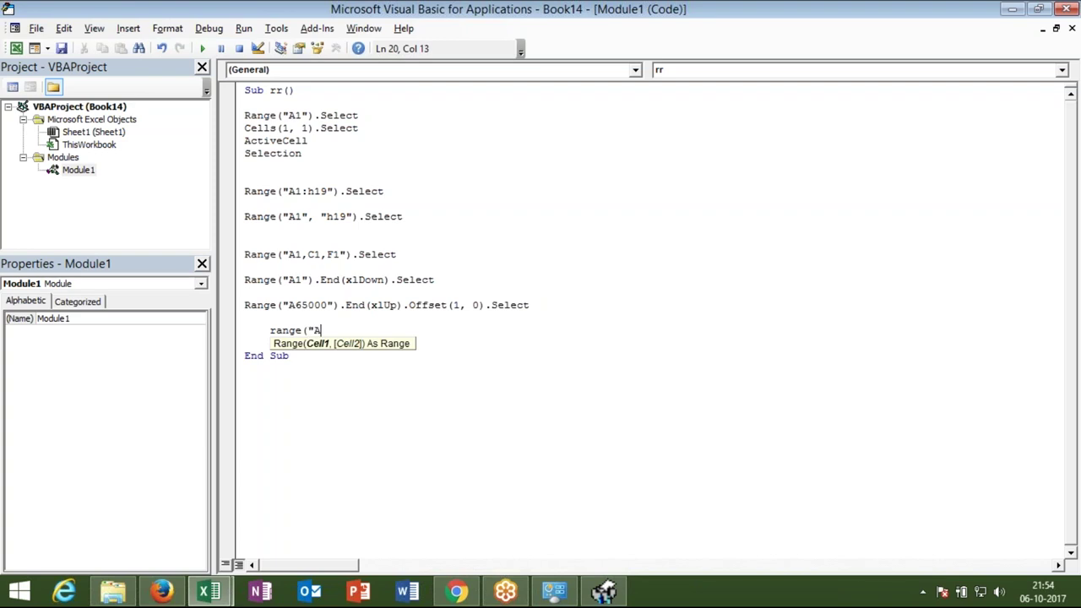
text(1")
key(Escape)
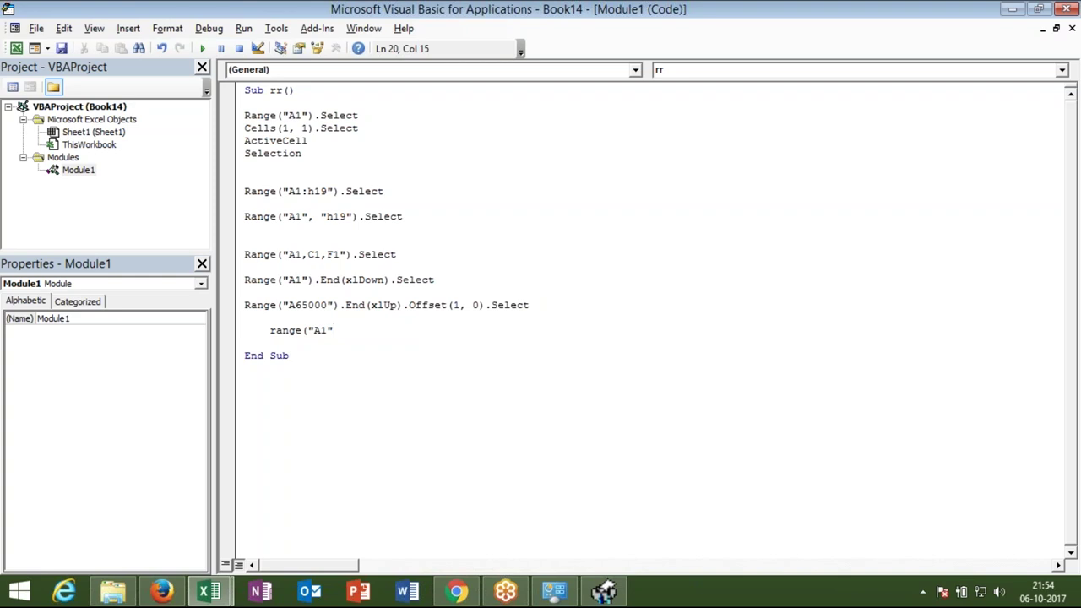
text(,range("A1")
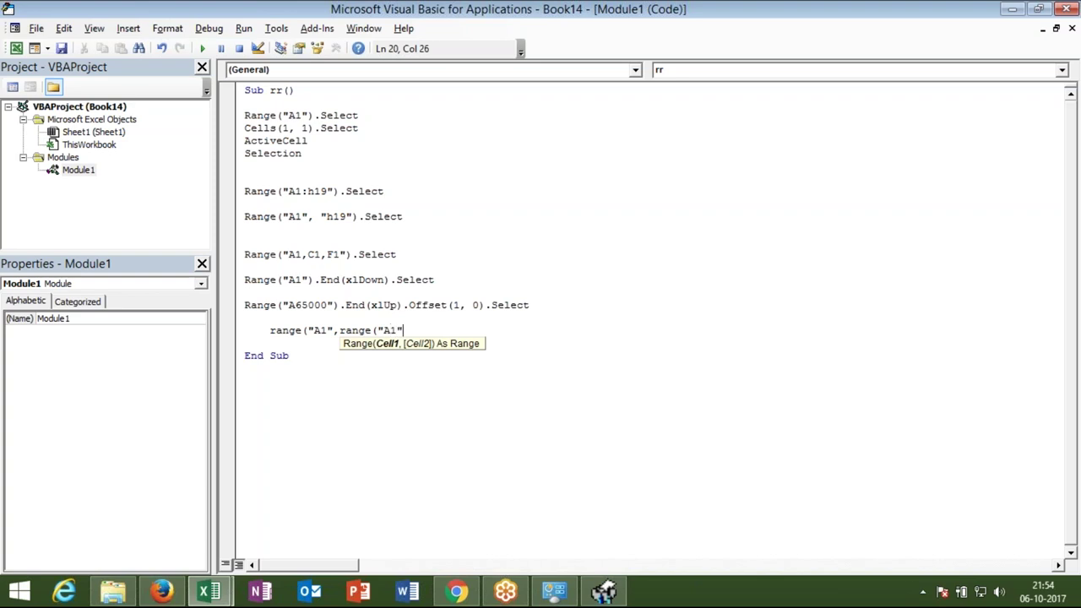
text().end)
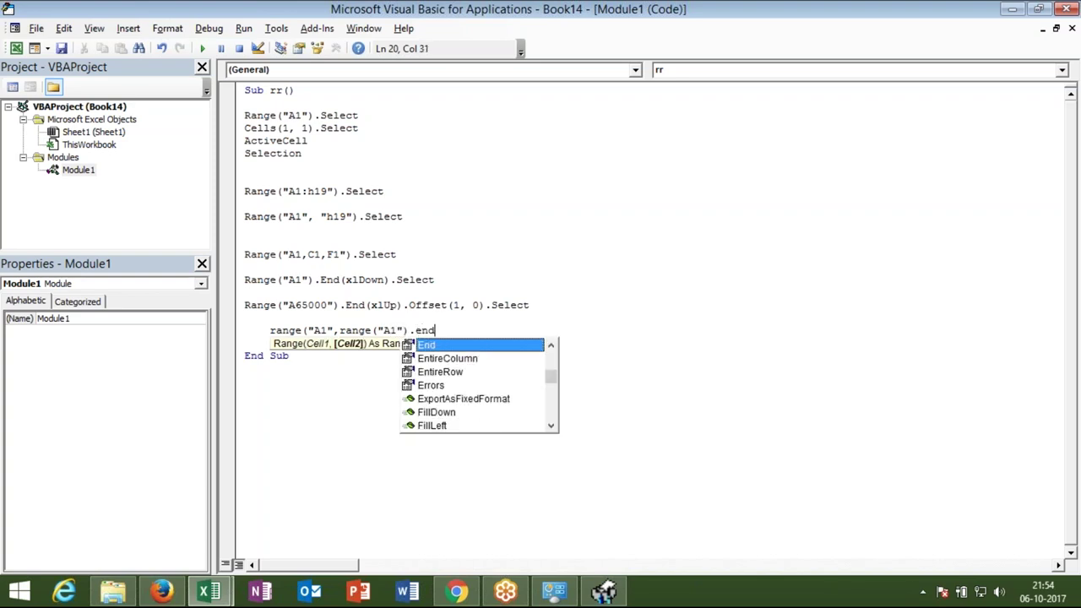
key(Tab)
text(()
key(Down)
key(Down)
key(Down)
key(Tab)
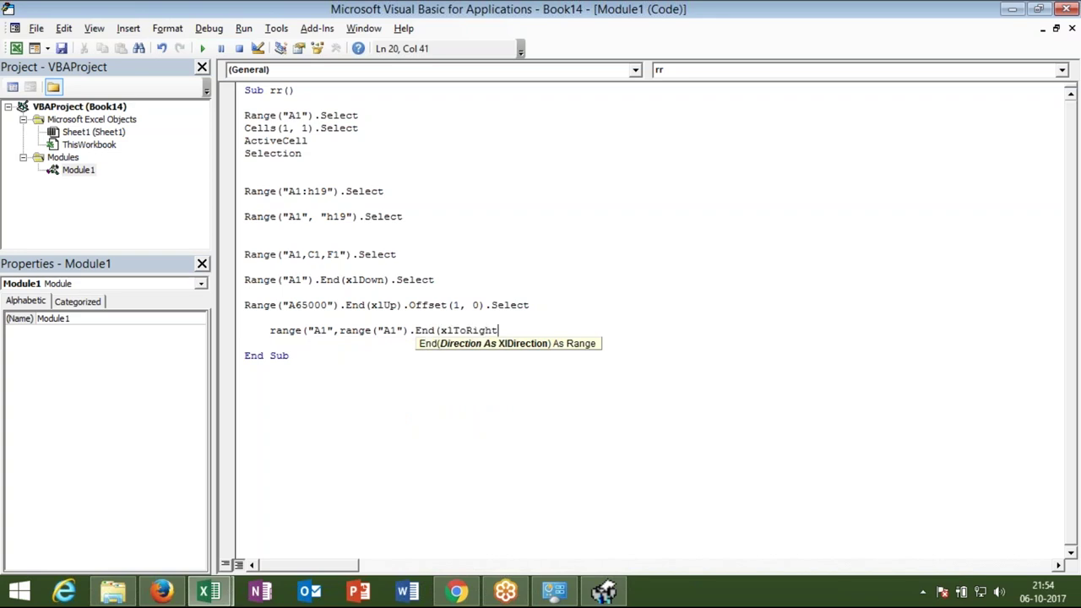
text()))
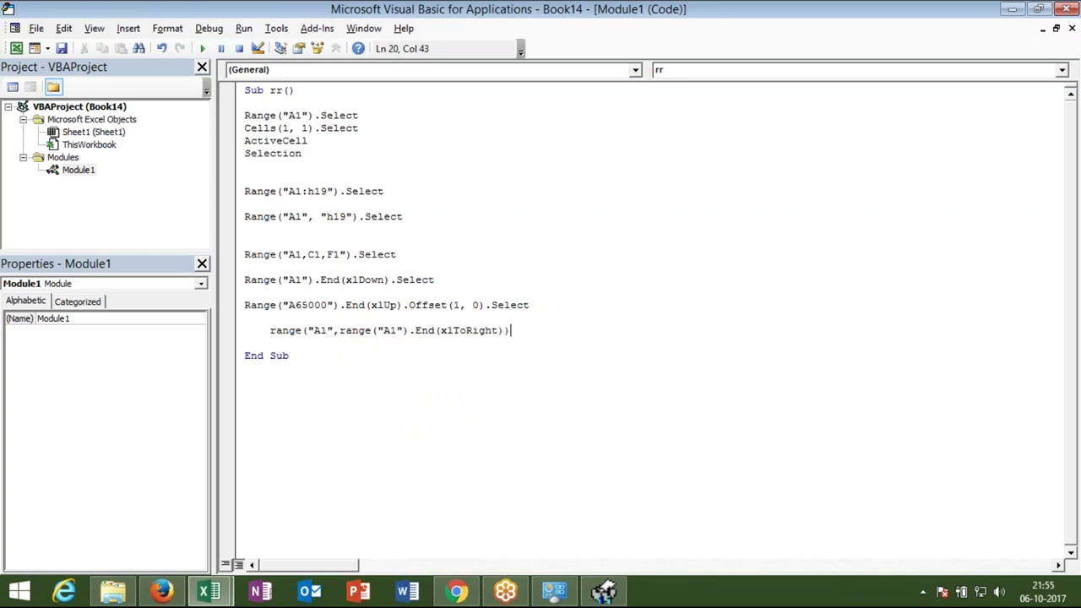
text(.se)
key(Return)
key(Return)
key(Return)
Add Range(Selection, Selection.End(xlDown)).Select below it, then switch to the sheet.
key(Up)
key(Up)
text(range(selection)
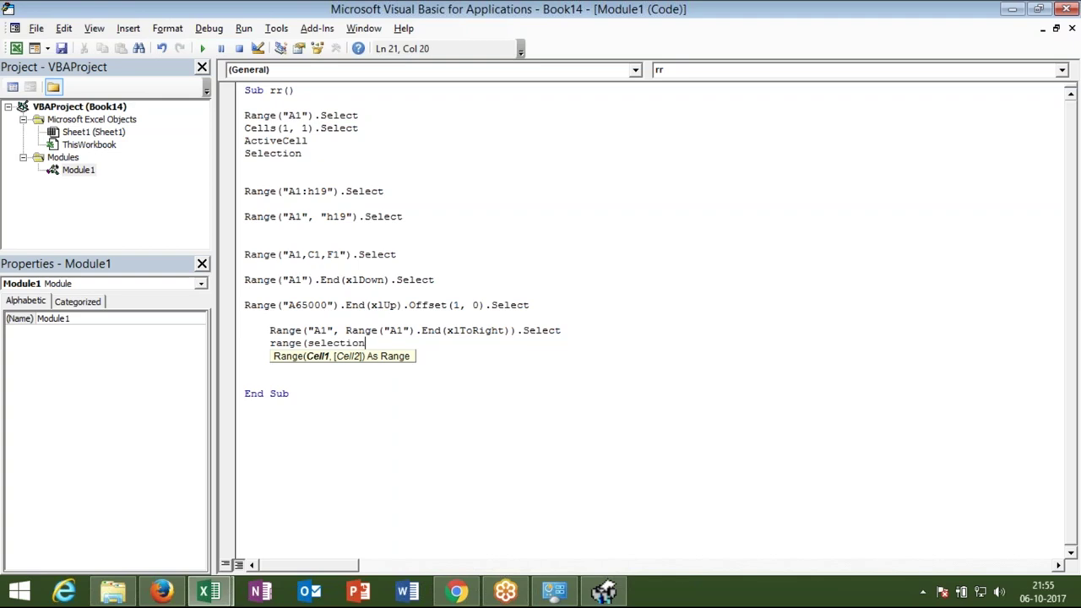
text(, selection.end(xldown)).se)
key(Tab)
key(Return)
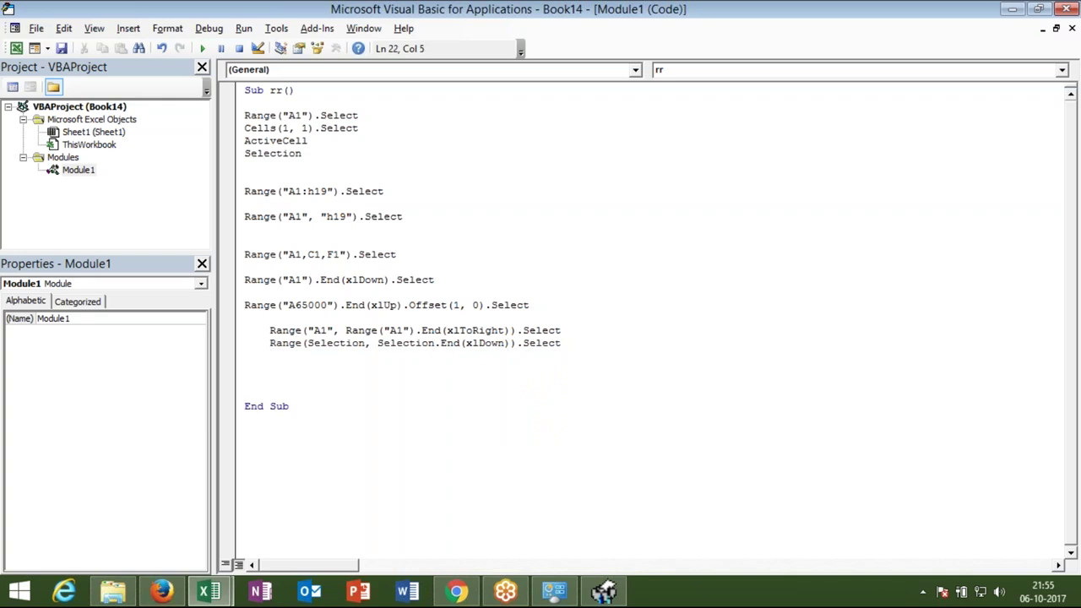
key(Up)
key(shift+Down)
key(shift+Down)
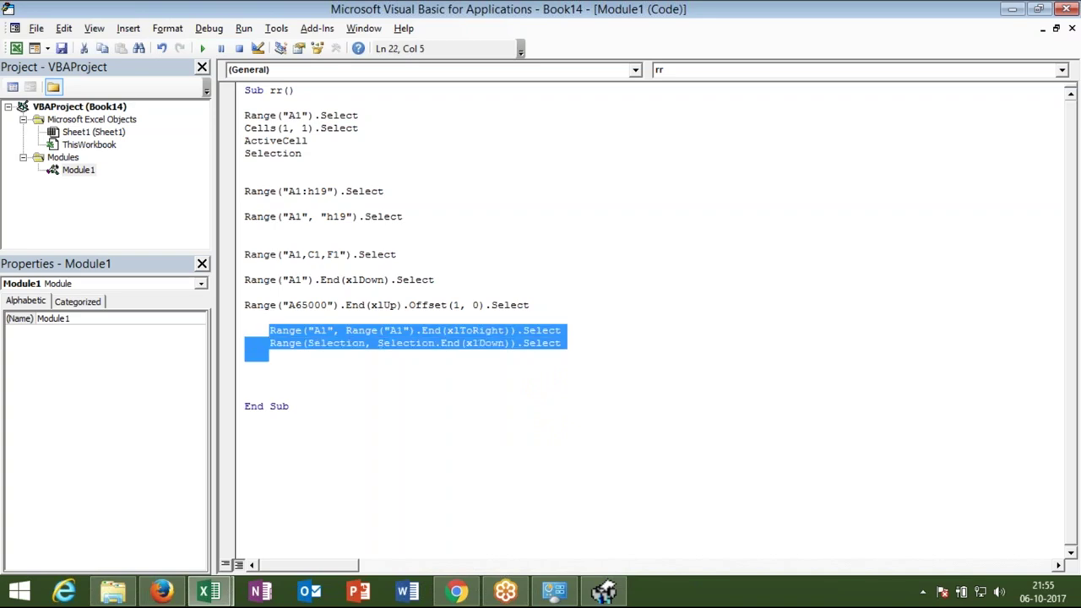
key(alt+F11)
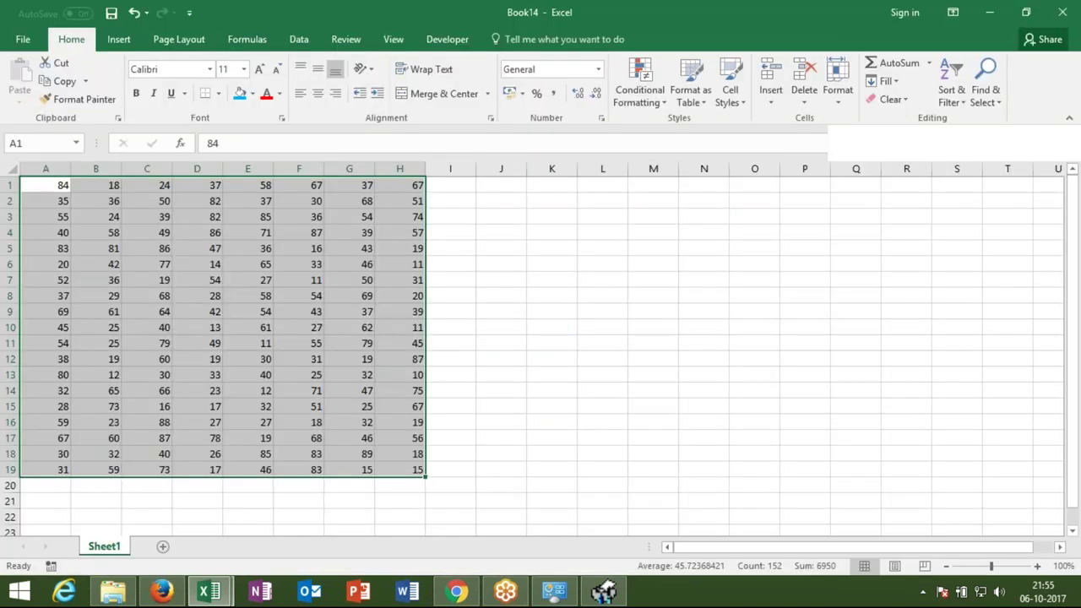
Delete the contents of C1 and A7, then go back to the rr macro.
click(46, 200)
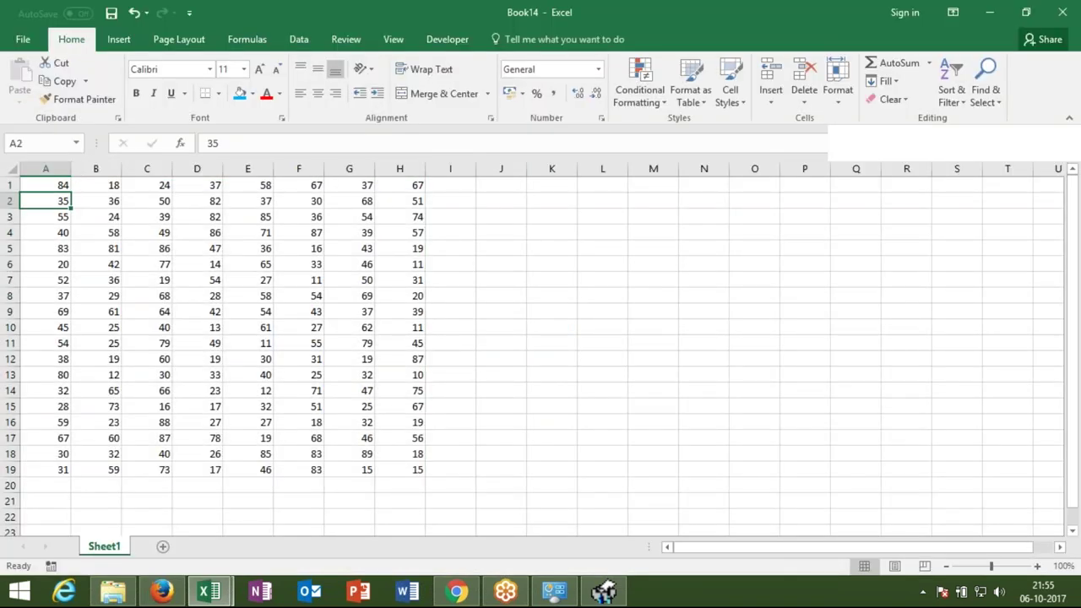
click(140, 185)
key(Delete)
click(64, 282)
key(Delete)
click(129, 265)
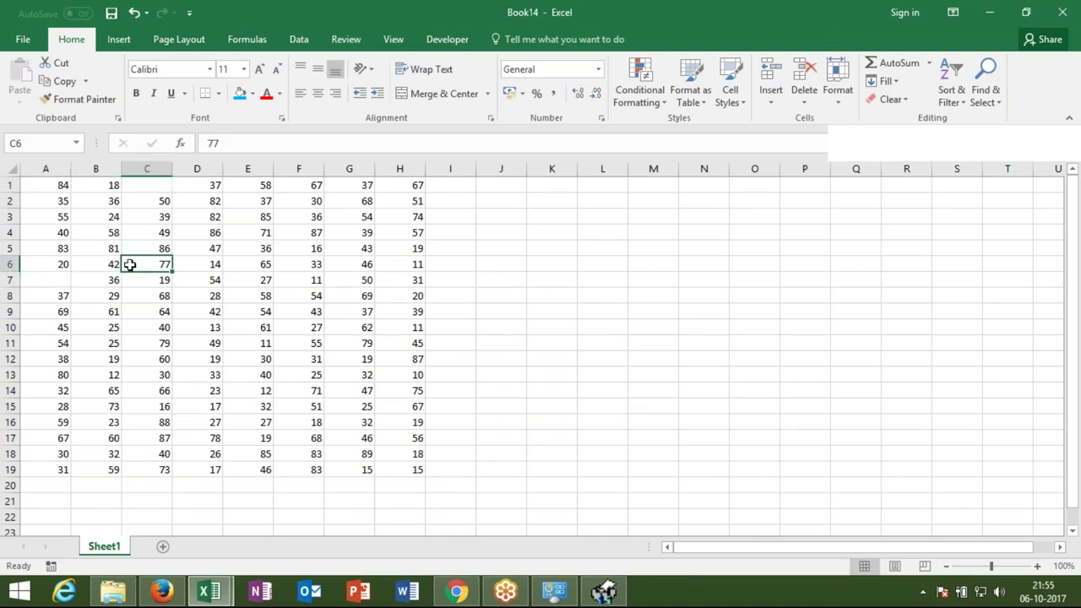
key(alt+Tab)
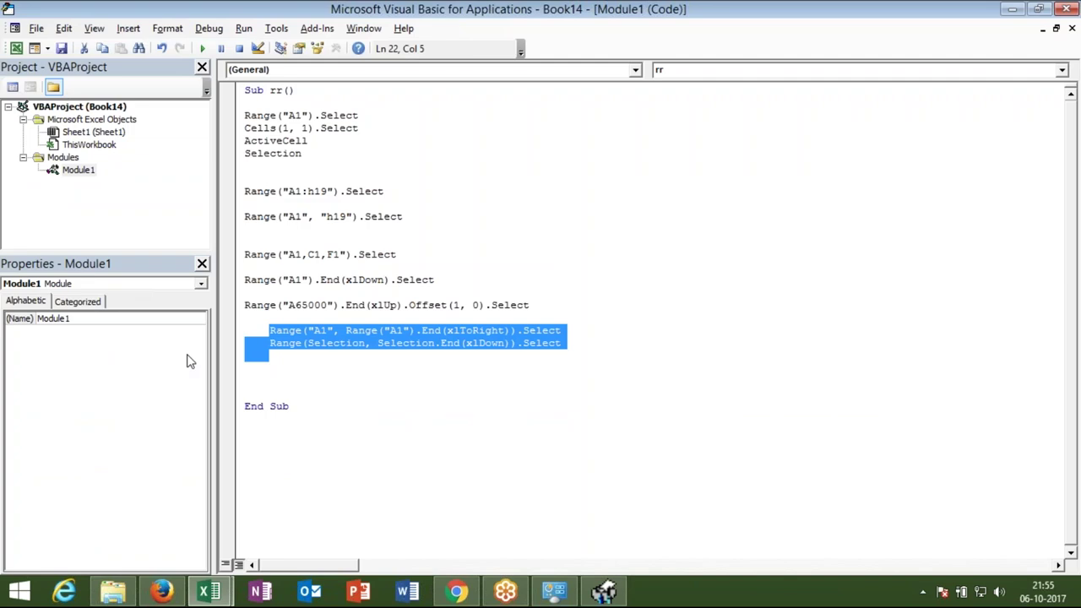
Add the line r = Range("A65000").End(xlUp).Row above End Sub.
click(258, 380)
key(Return)
key(Up)
text(r=range("A65000").end)
key(Tab)
text(()
key(Down)
key(Down)
key(Down)
key(Tab)
text().row)
key(Tab)
key(Return)
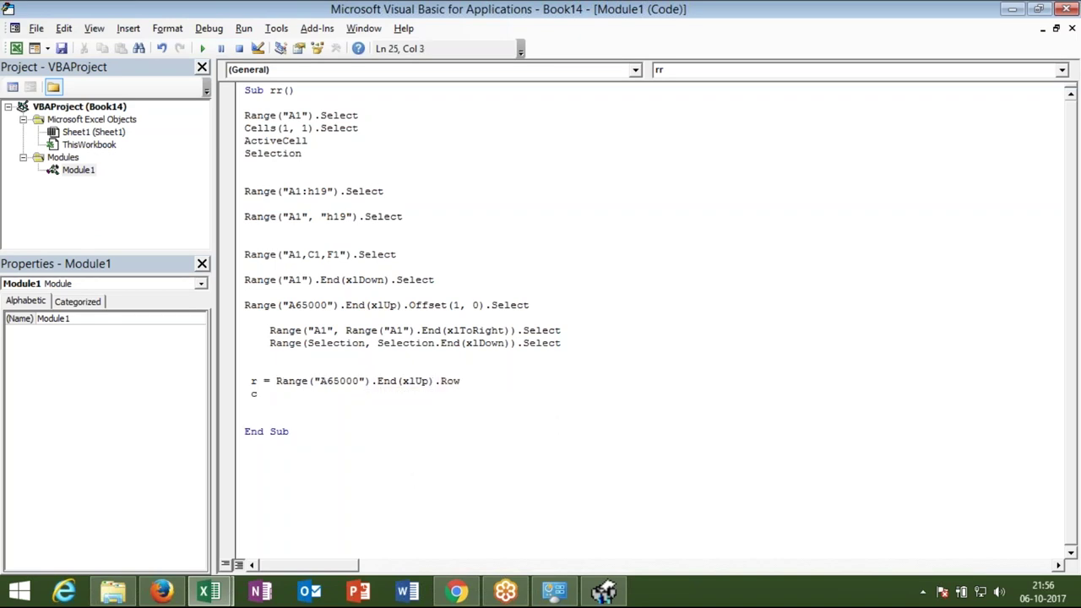
Add c = Range("xfd1").End(xlToLeft).Column to store row 1's last used column.
text(=range()
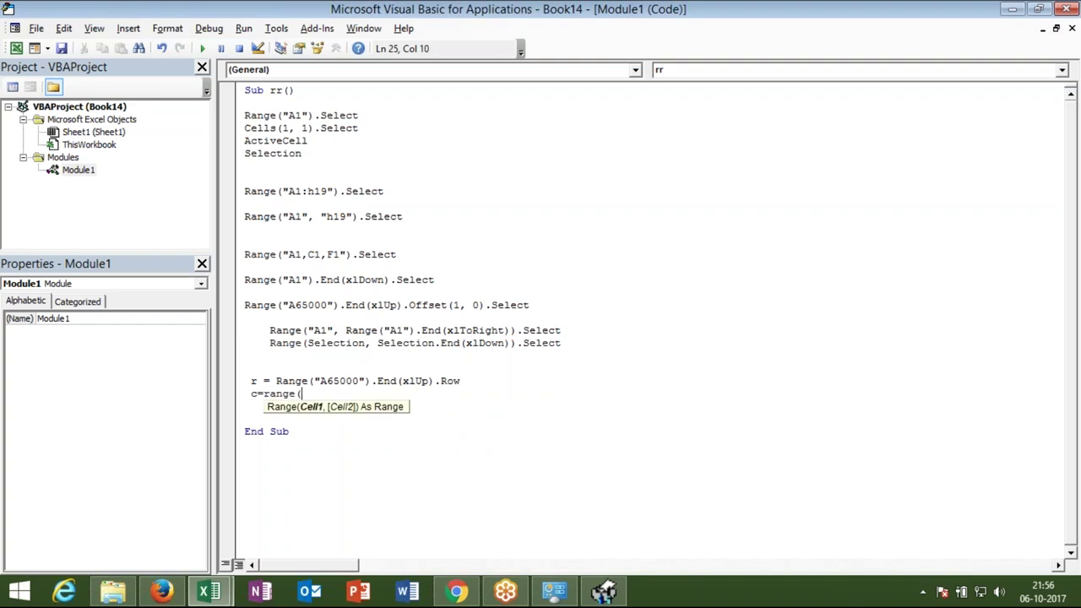
text("xfd1").End()
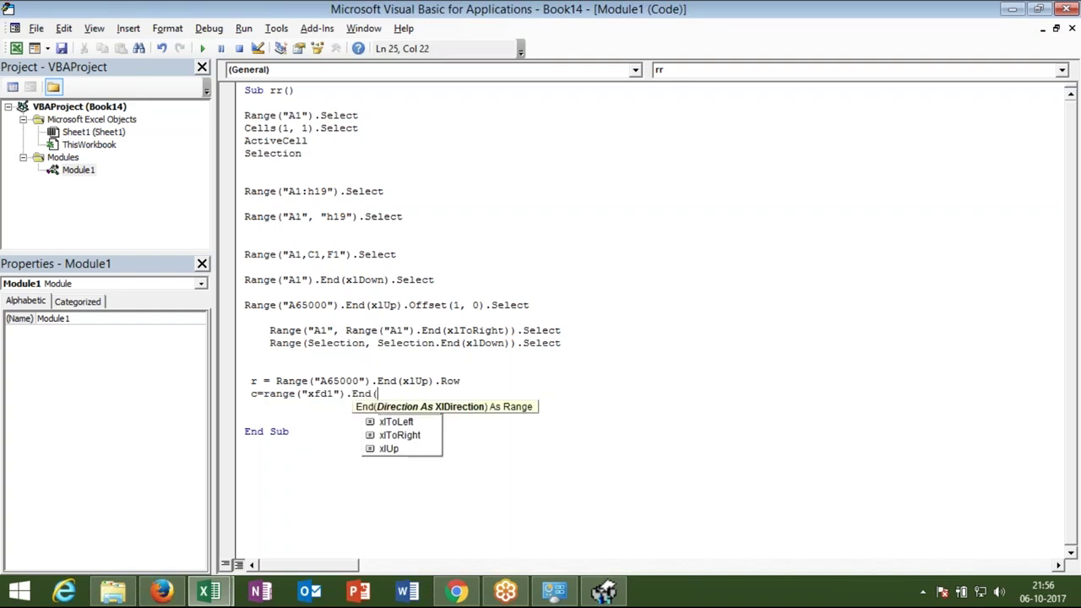
key(Down)
key(Up)
key(Tab)
text().Column)
key(Return)
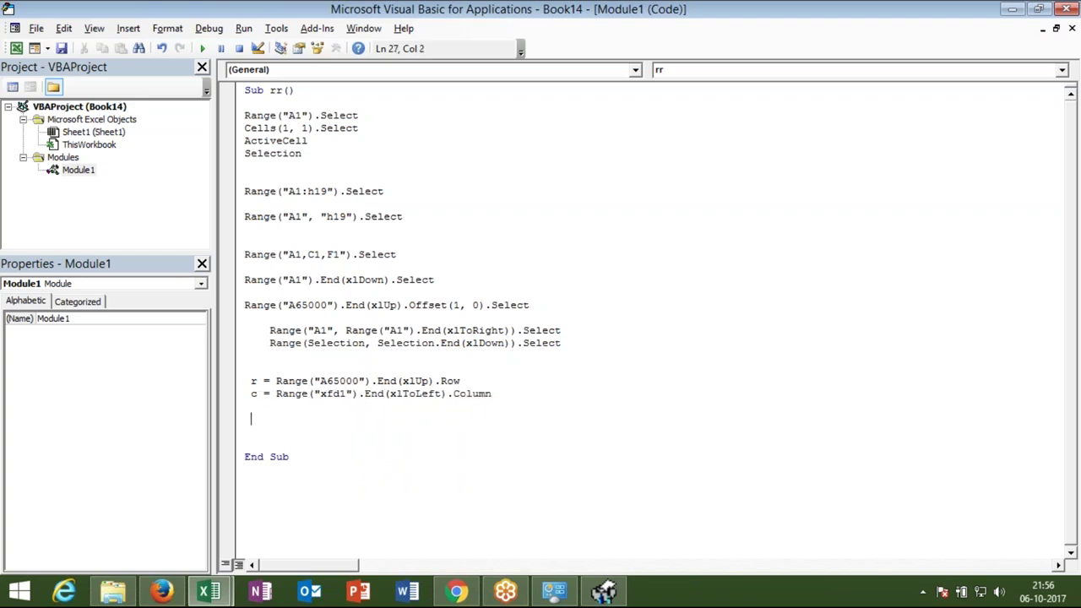
On the worksheet, jump up from A23 with Ctrl+Up to check column A's data extent.
key(alt+F11)
click(54, 529)
key(ctrl+Up)
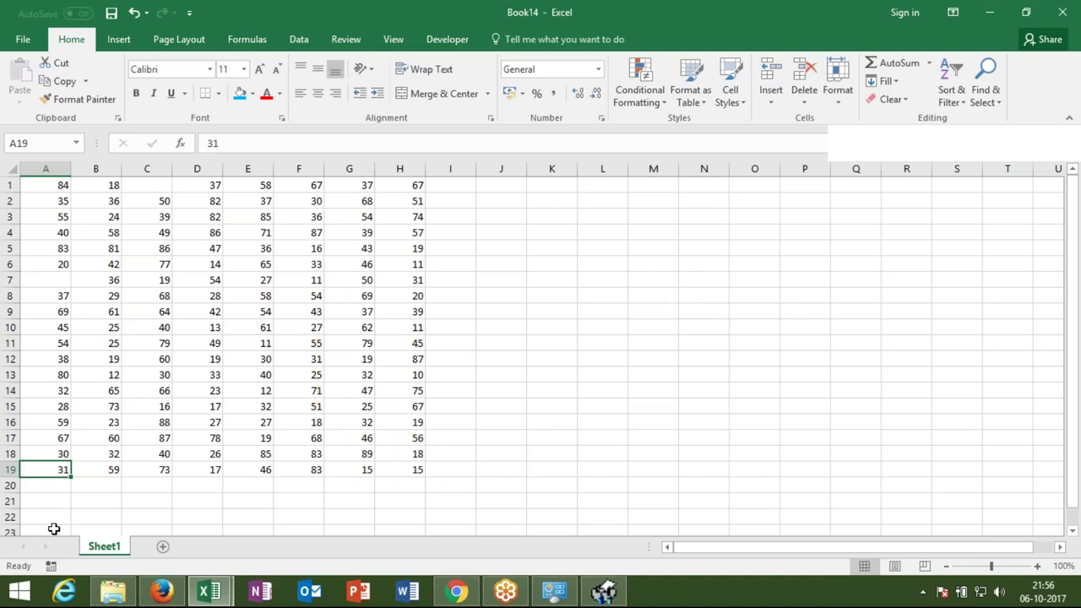
key(alt+Tab)
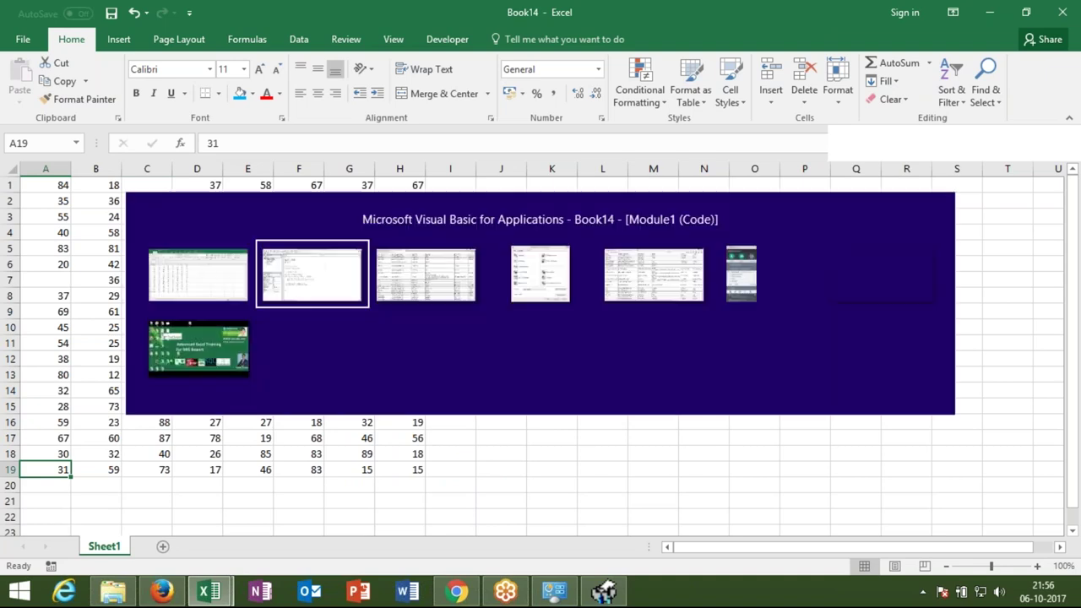
click(274, 394)
key(alt+Tab)
click(633, 186)
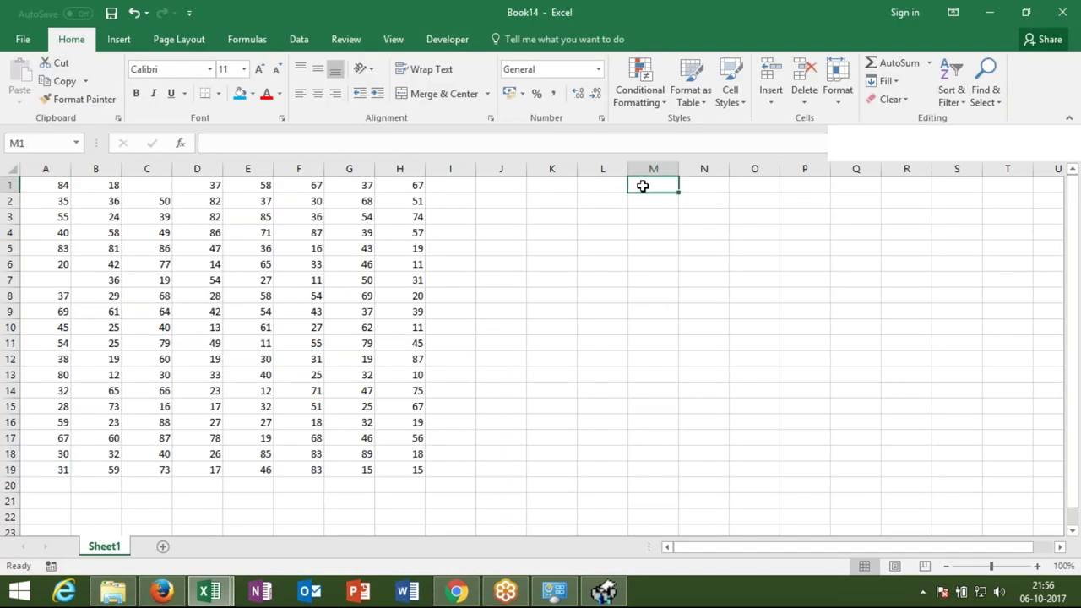
key(ctrl+Left)
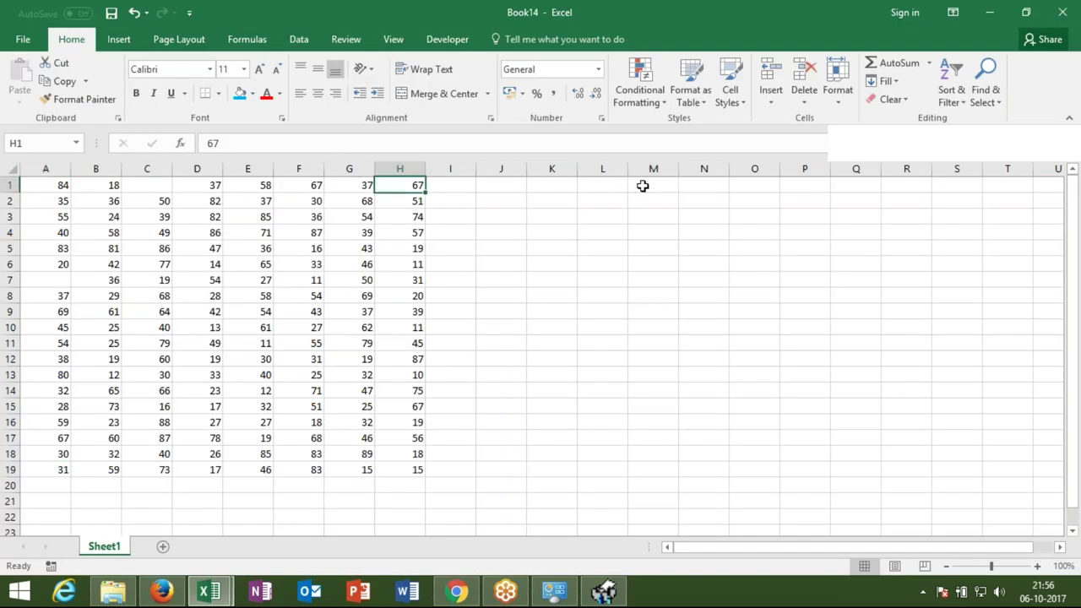
click(642, 185)
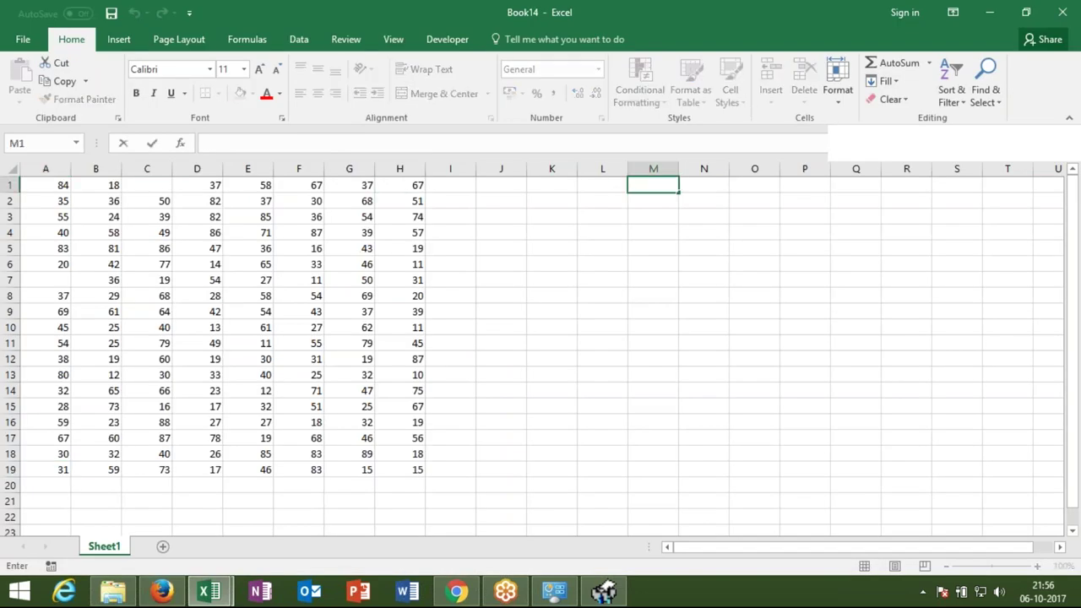
key(ctrl+Right)
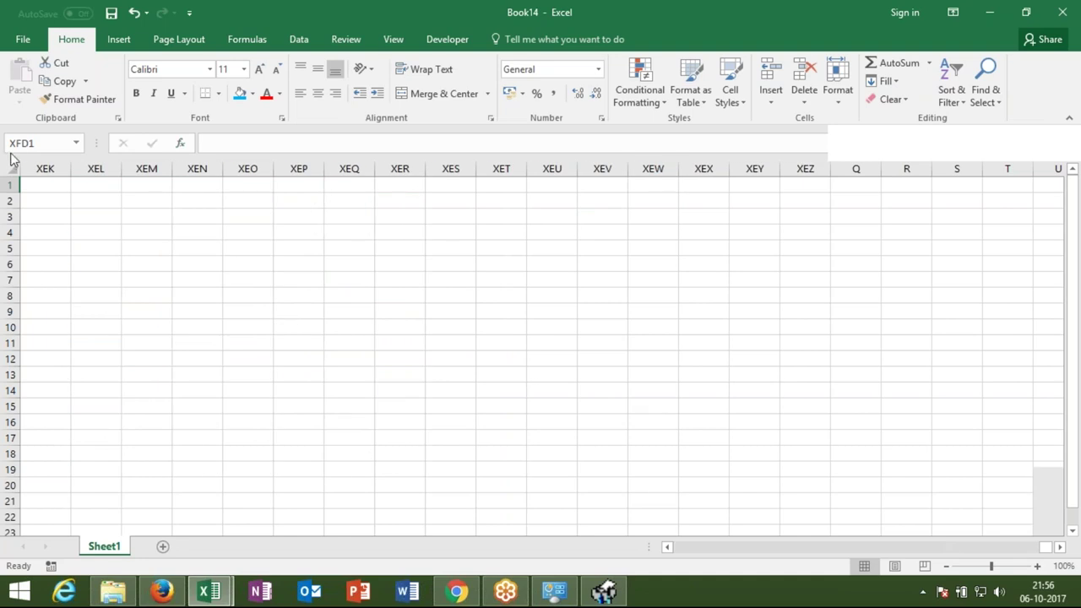
key(ctrl+Left)
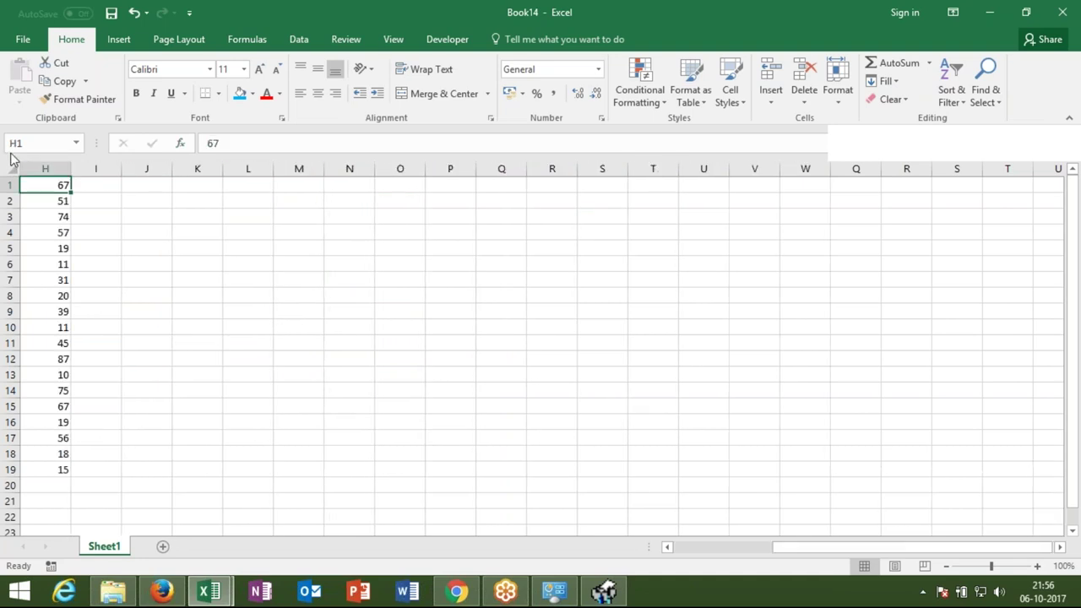
key(Left)
key(Left)
key(Left)
key(Left)
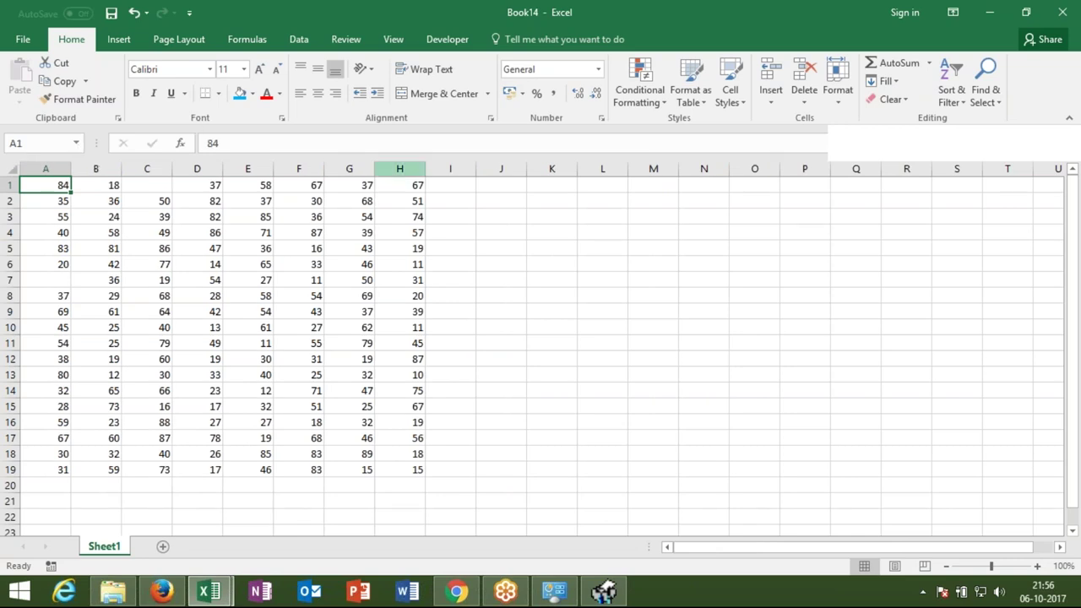
click(399, 482)
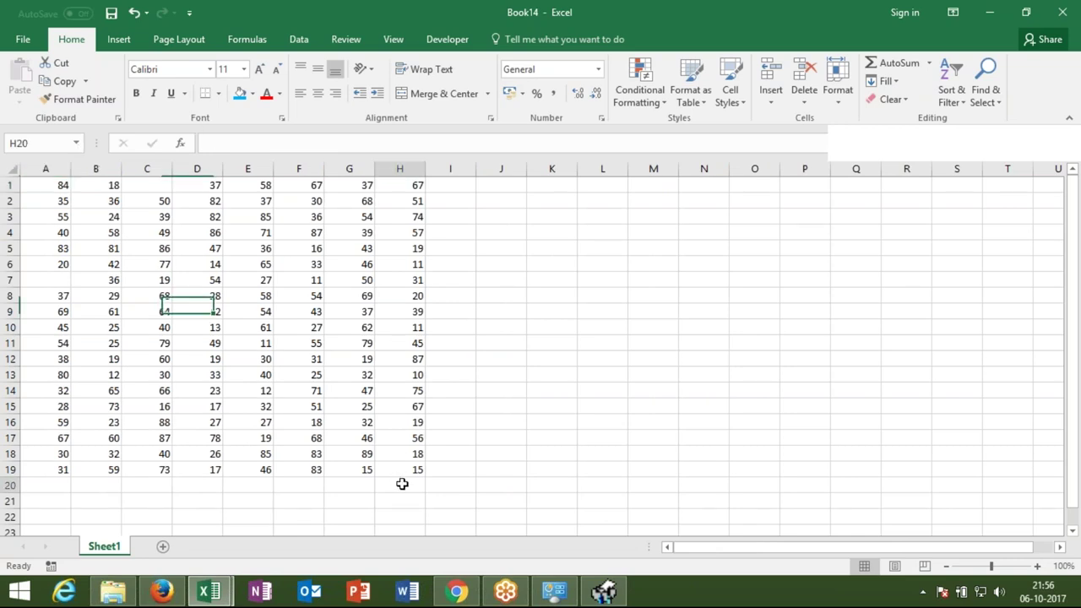
click(408, 468)
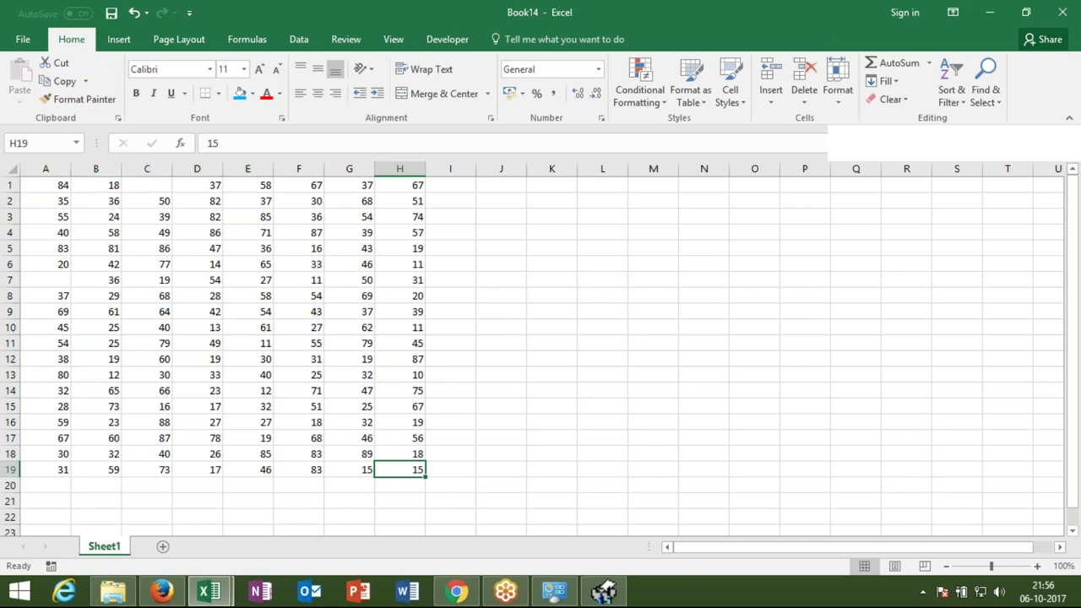
click(464, 206)
click(399, 201)
Write Range("A1", Cells(r, c)).Select below the column line, correcting the typos.
key(alt+F11)
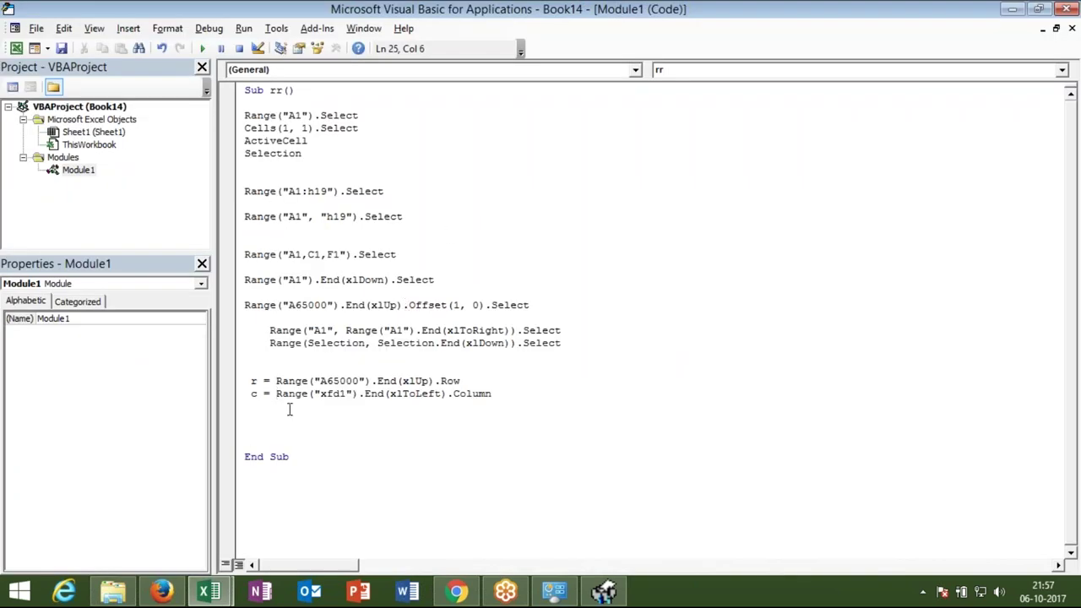
click(280, 417)
text(range("A1)
text(")
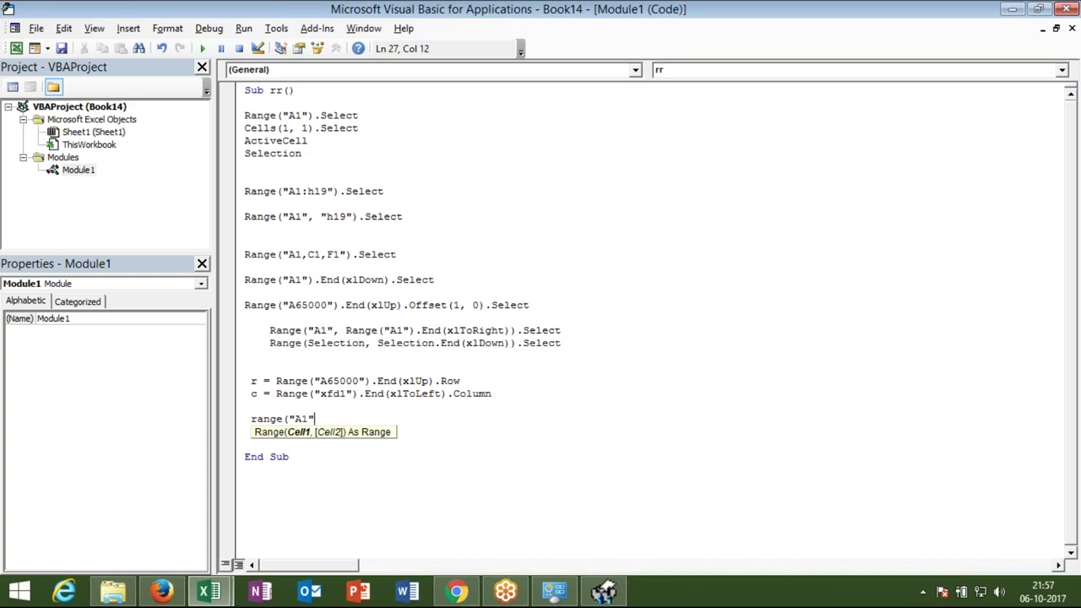
text(,celss)
key(BackSpace)
key(BackSpace)
text(ls)
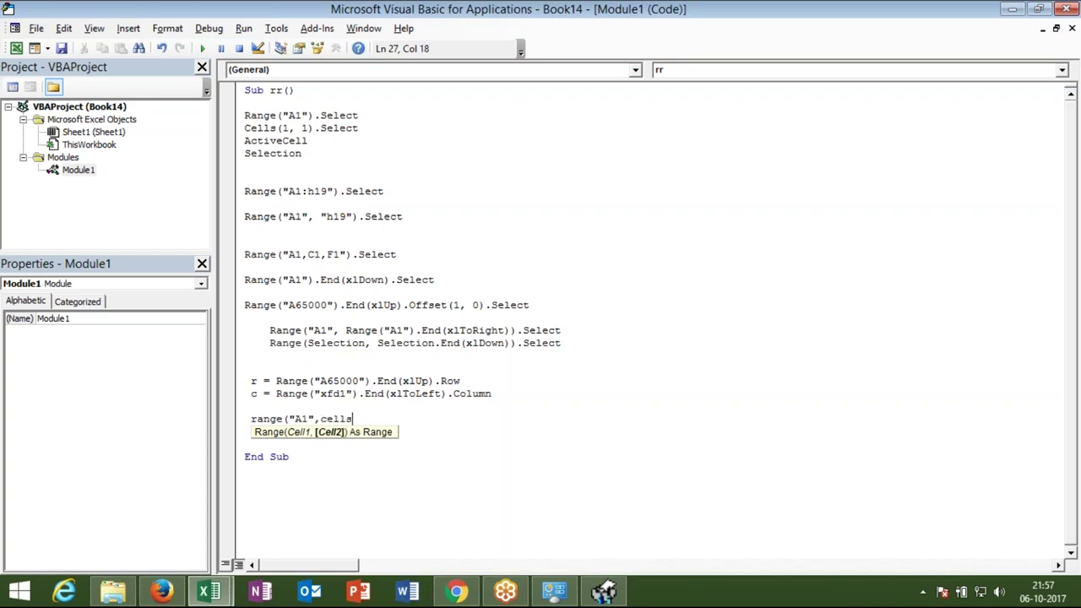
text(()
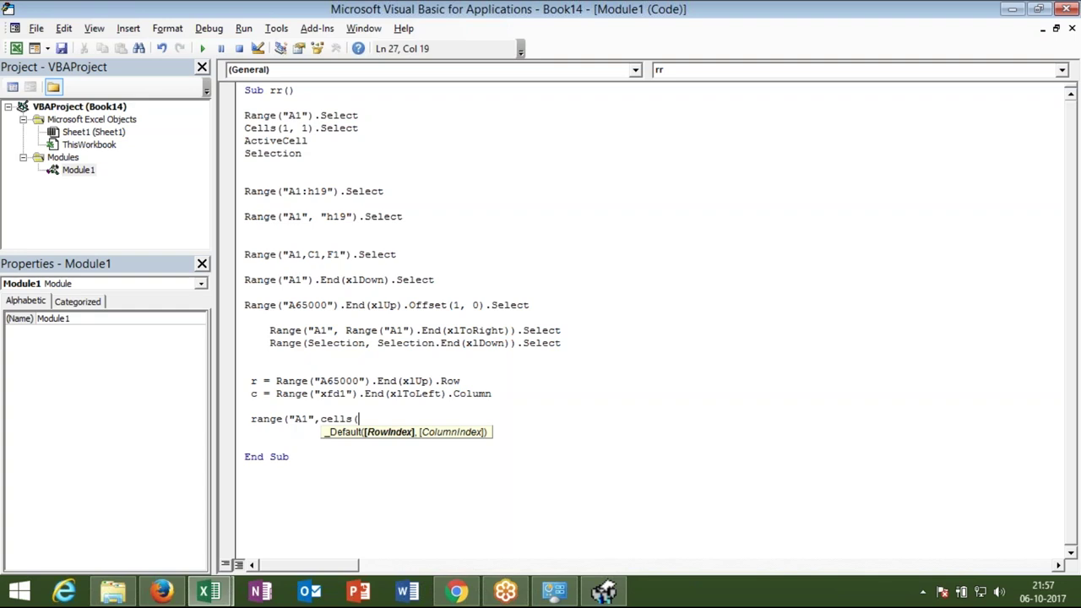
text(r.c)
key(BackSpace)
key(BackSpace)
text(,c)
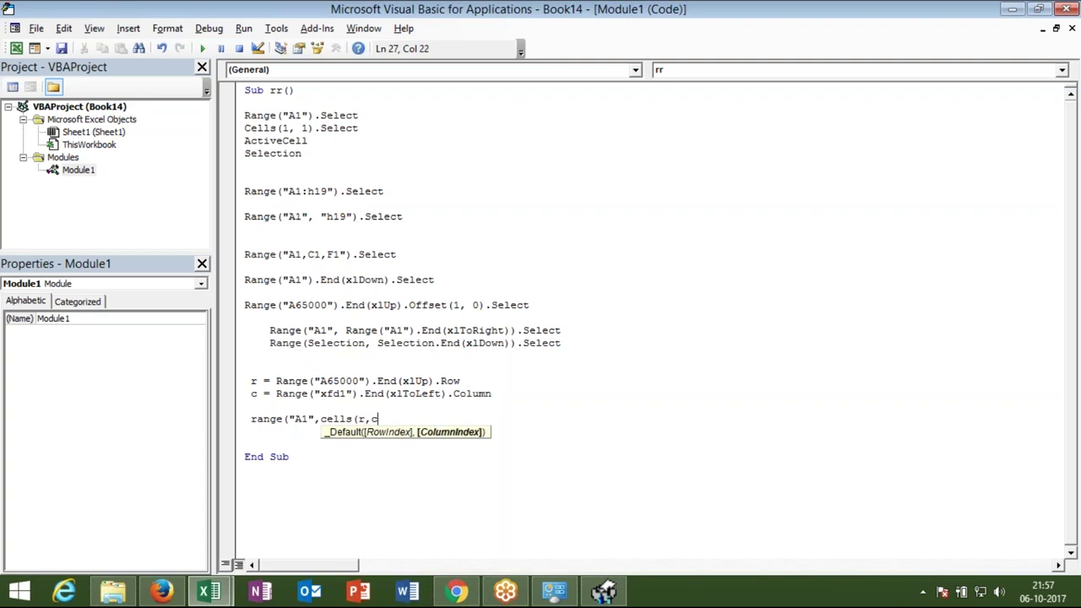
text()))
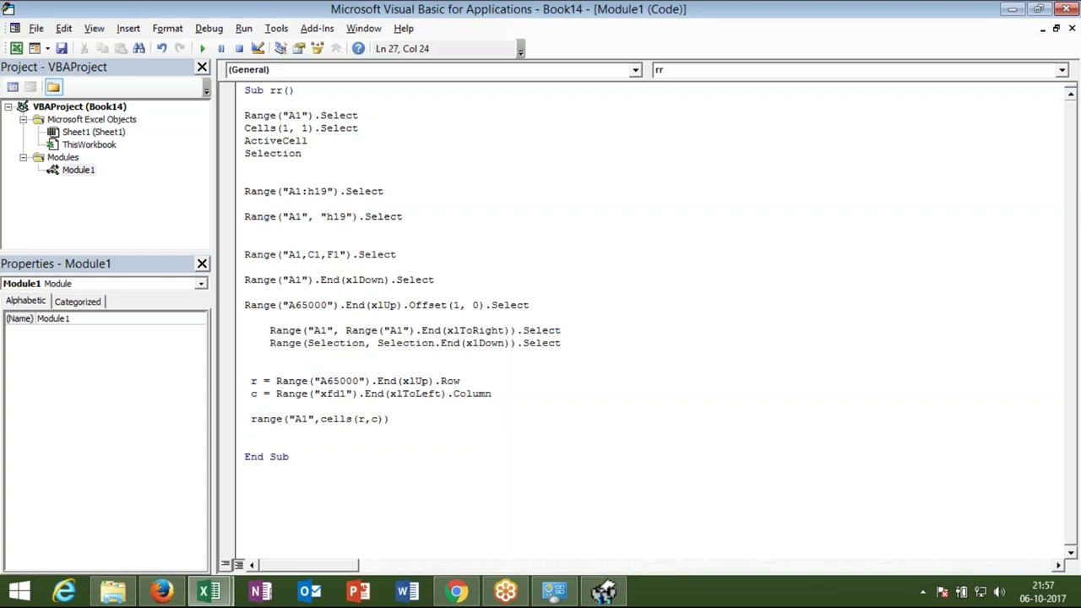
text(.se)
key(Tab)
key(Return)
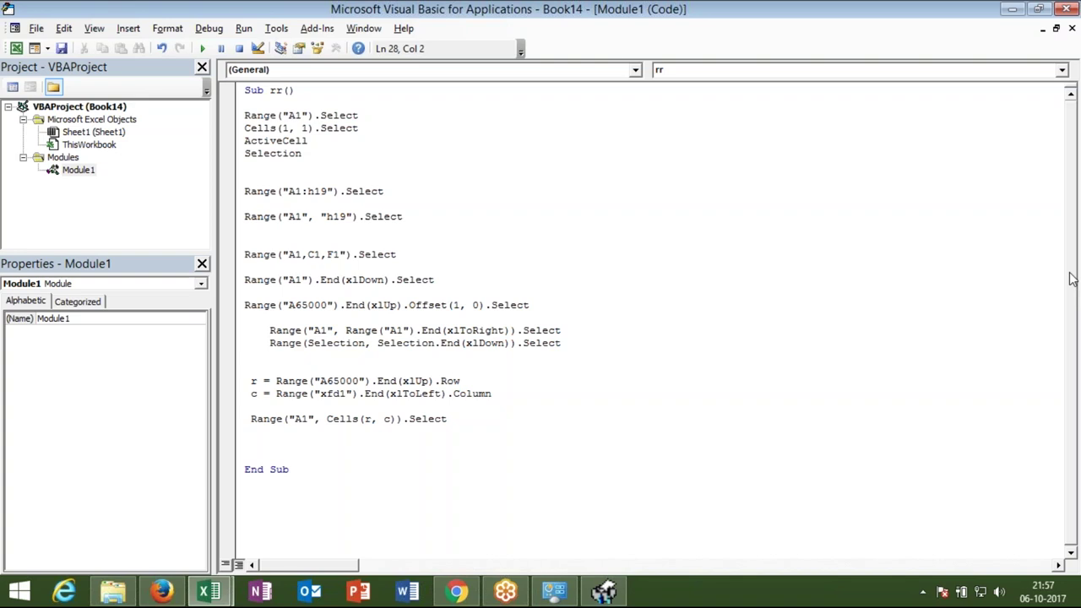
click(309, 430)
Add a blank Sheet2 to Book14 and return to Sheet1.
click(297, 441)
click(309, 115)
key(alt+F11)
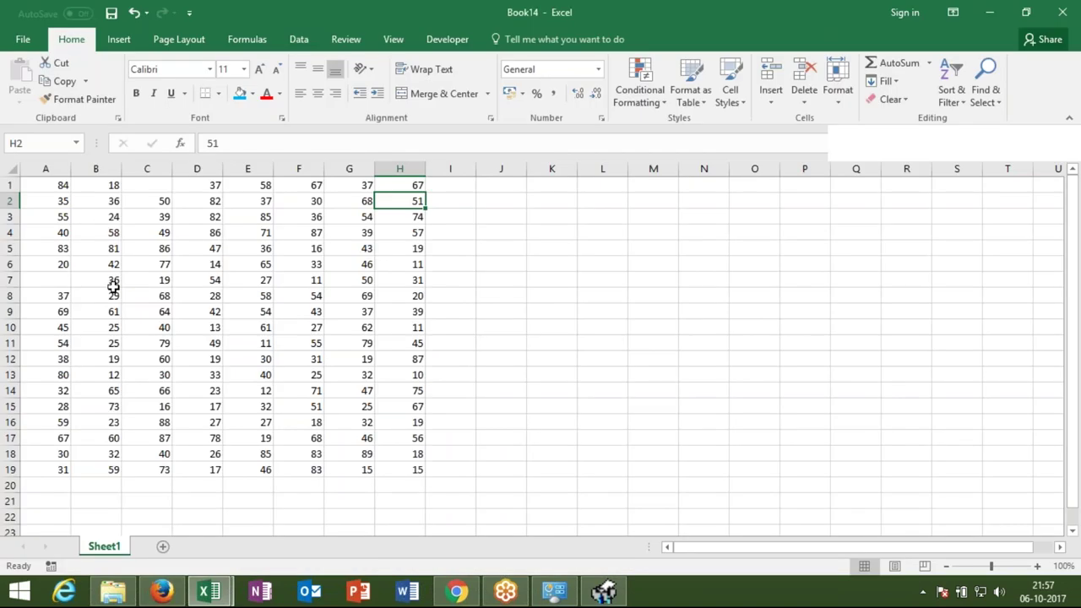
click(164, 547)
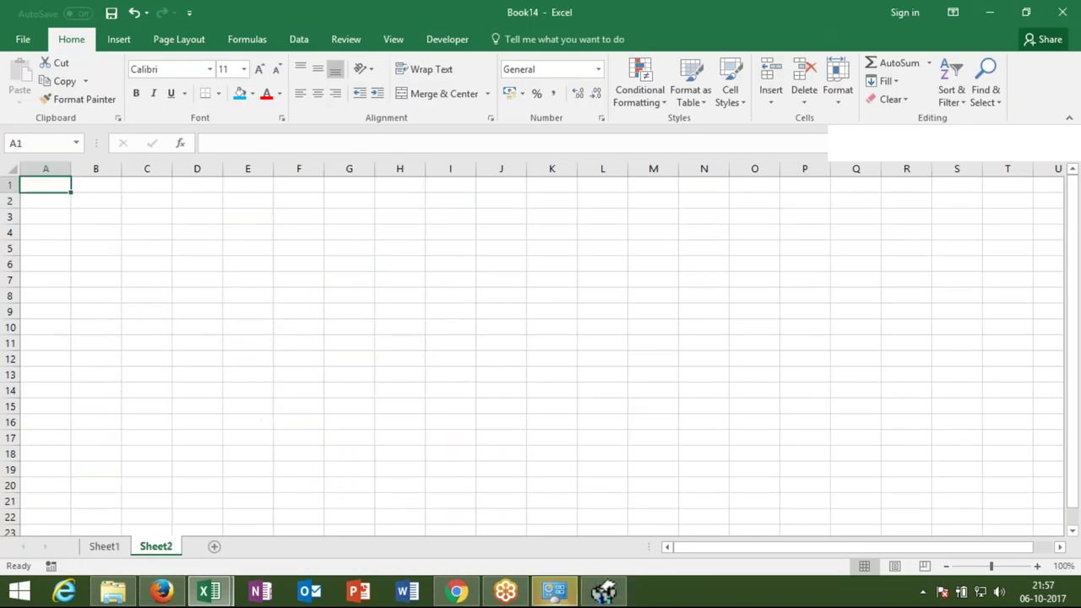
click(117, 549)
key(alt+F11)
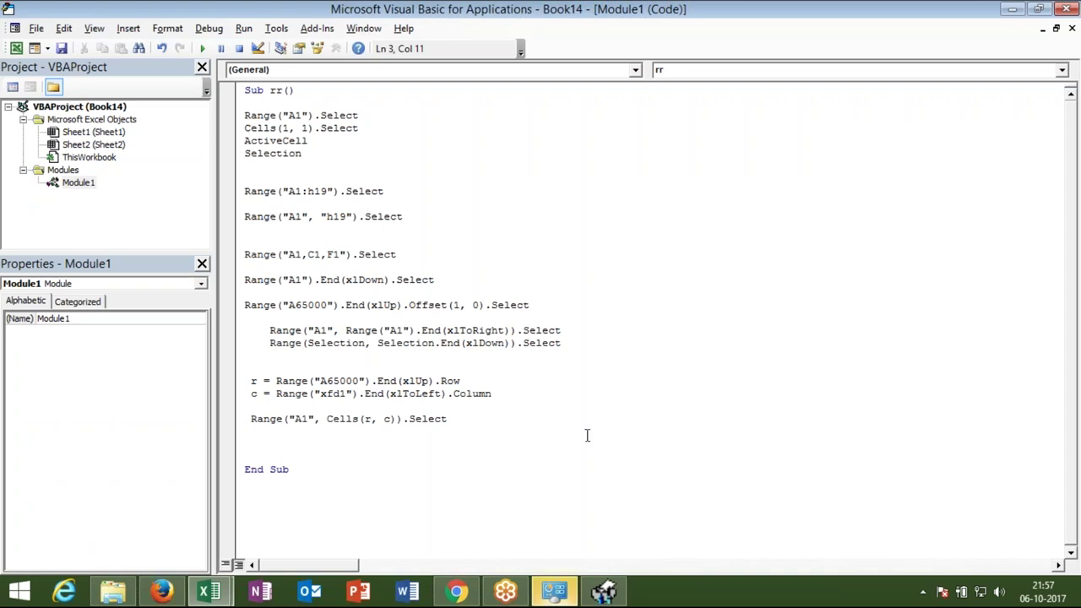
Finish and close the Epson Power Ink Flushing and printer properties dialogs, then bring Book14 forward.
click(604, 591)
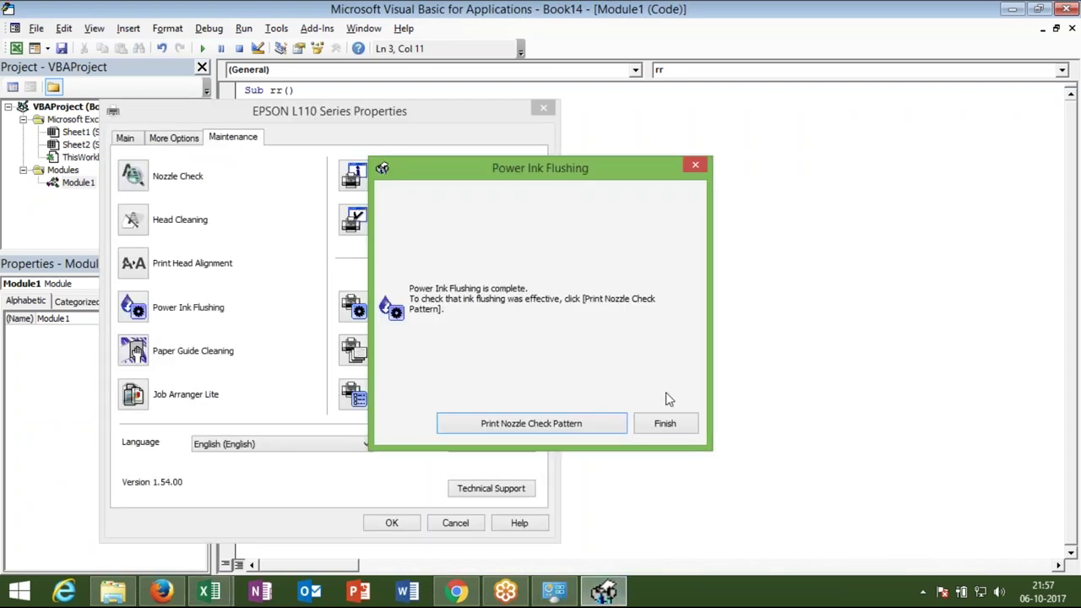
click(667, 425)
click(392, 523)
mouse_move(209, 592)
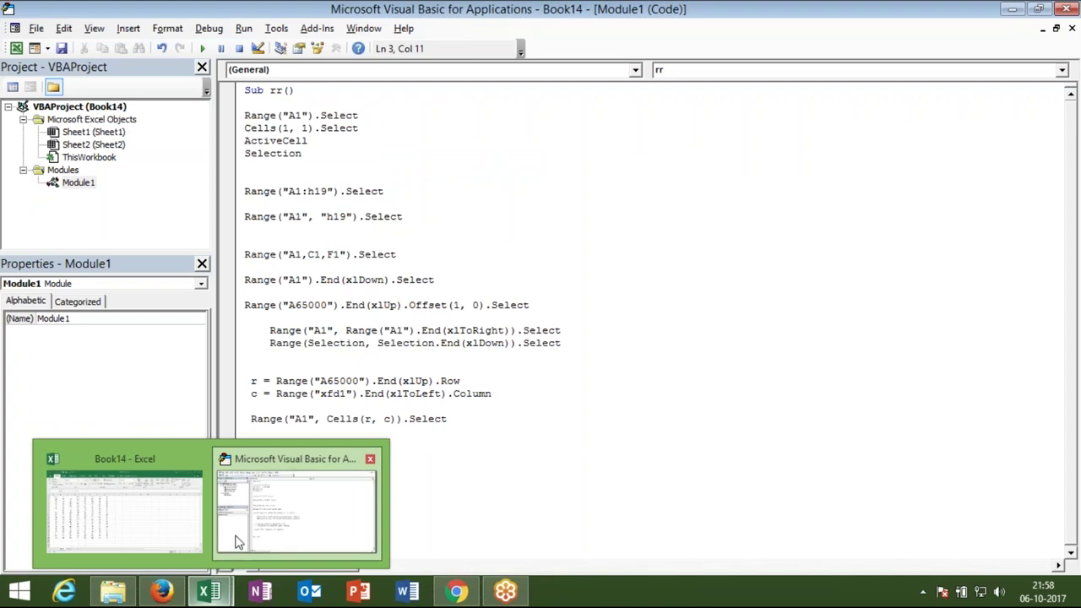
mouse_move(180, 545)
click(295, 506)
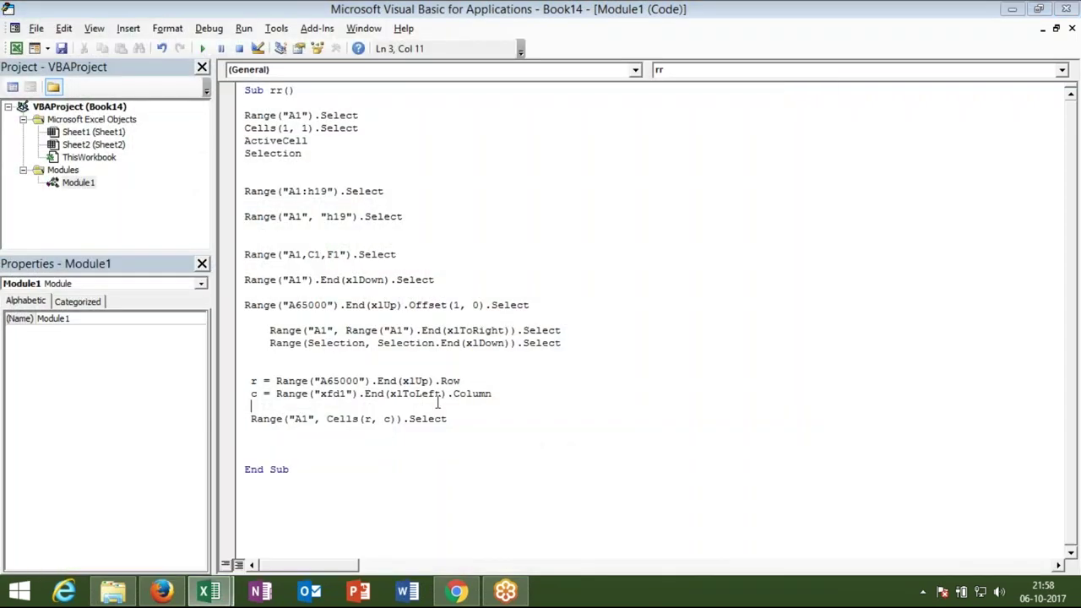
mouse_move(210, 591)
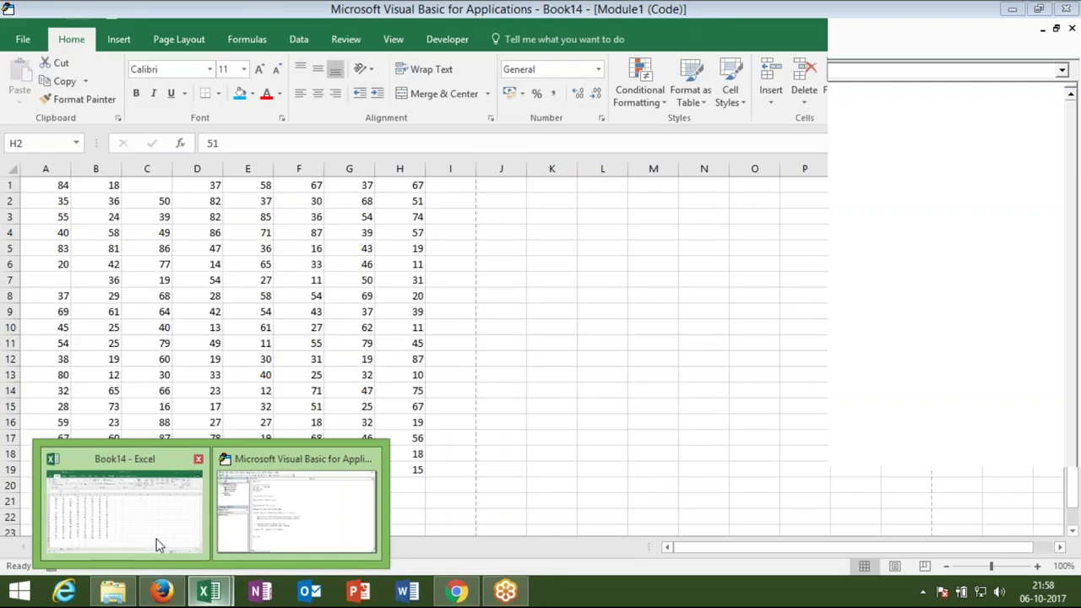
click(157, 545)
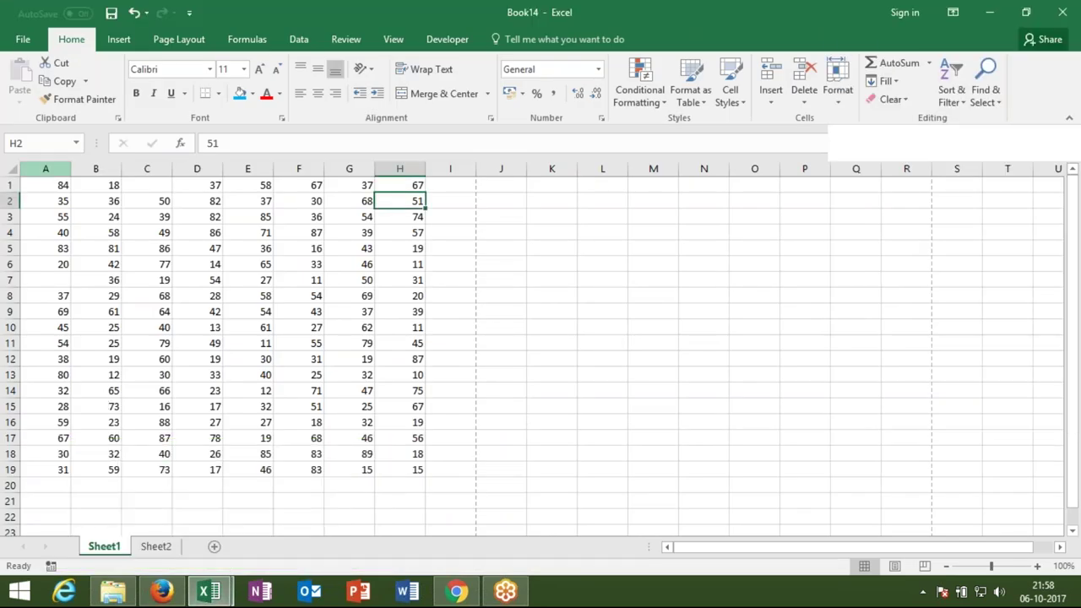
Print the sheet in colour via the printer properties.
click(25, 40)
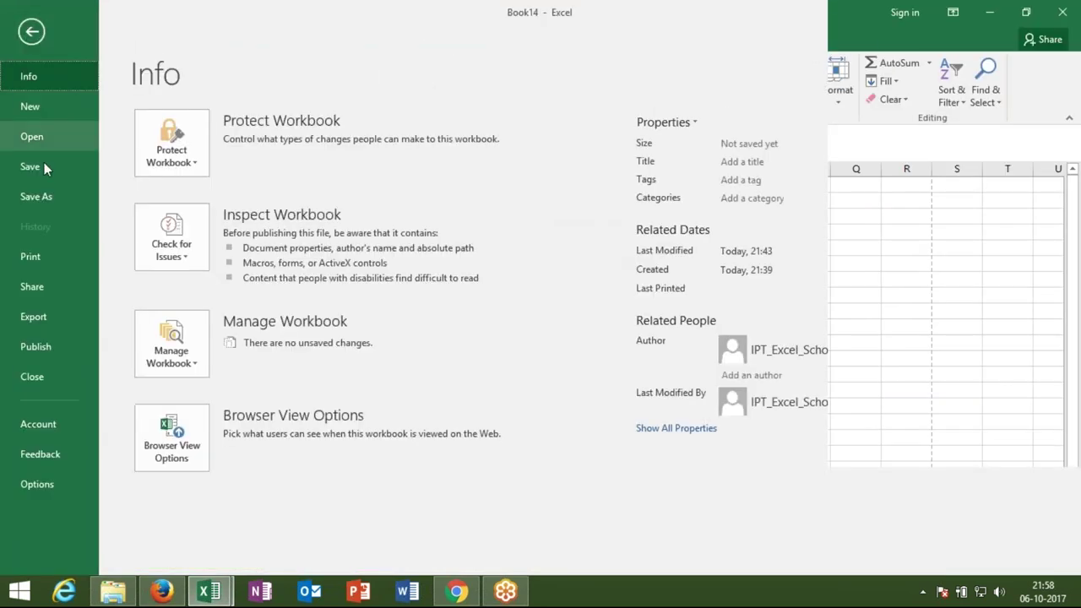
click(45, 139)
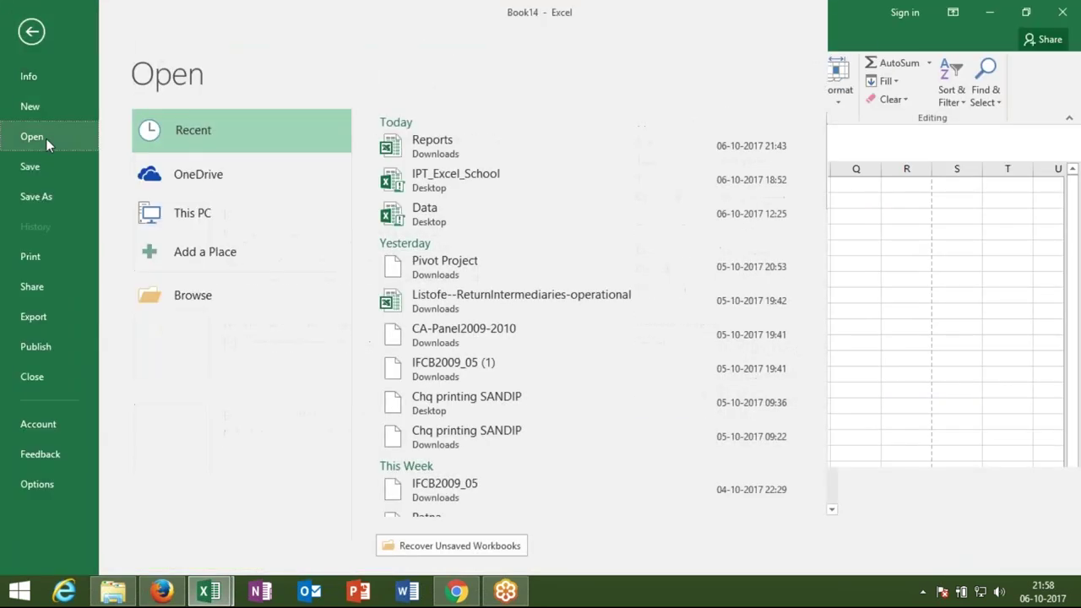
key(Escape)
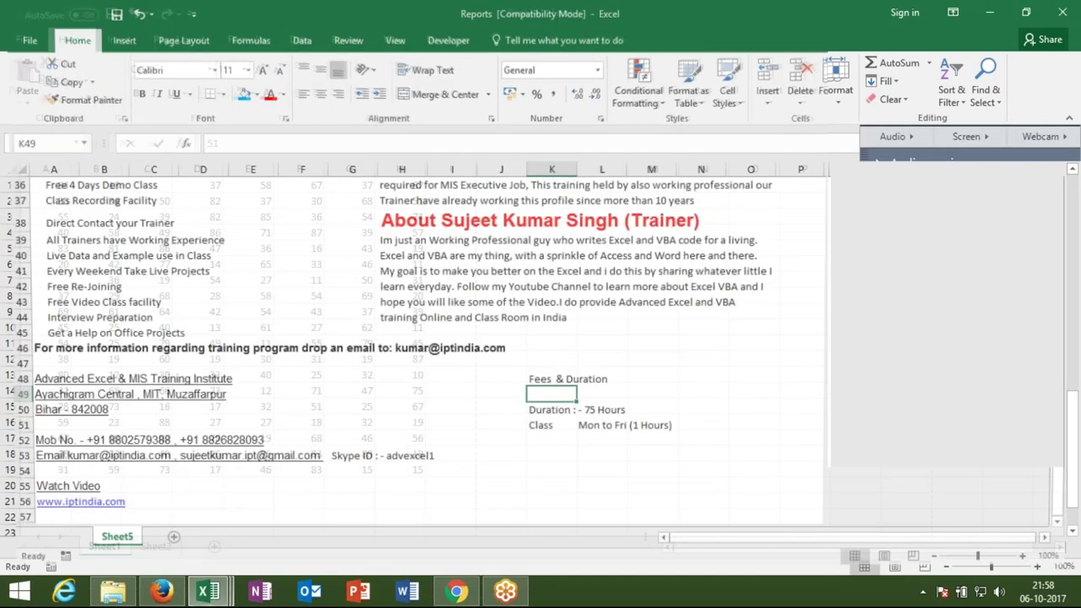
key(ctrl+p)
click(277, 252)
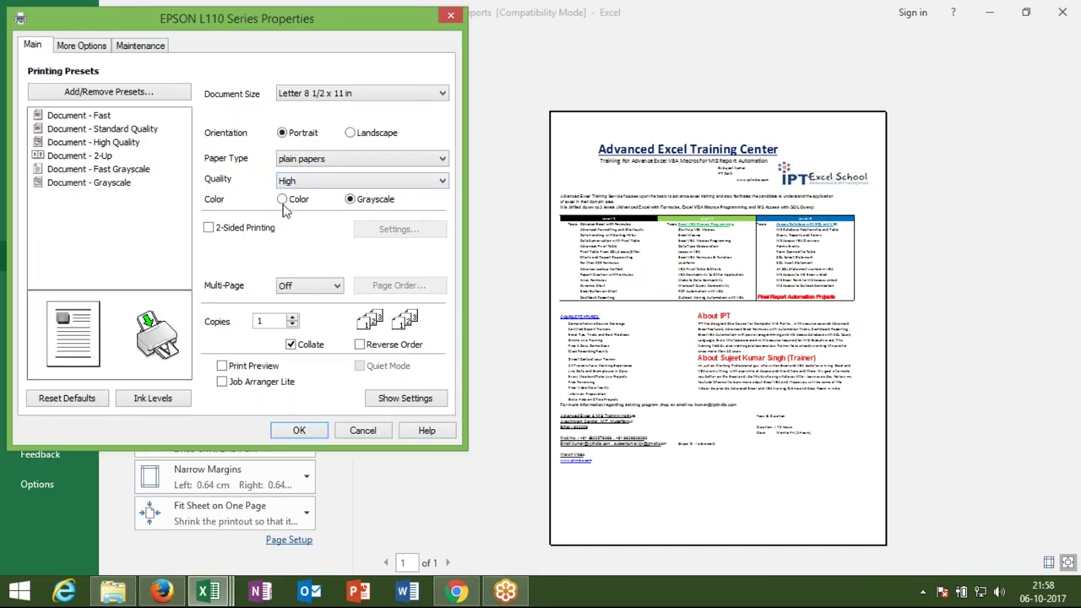
click(282, 201)
click(313, 432)
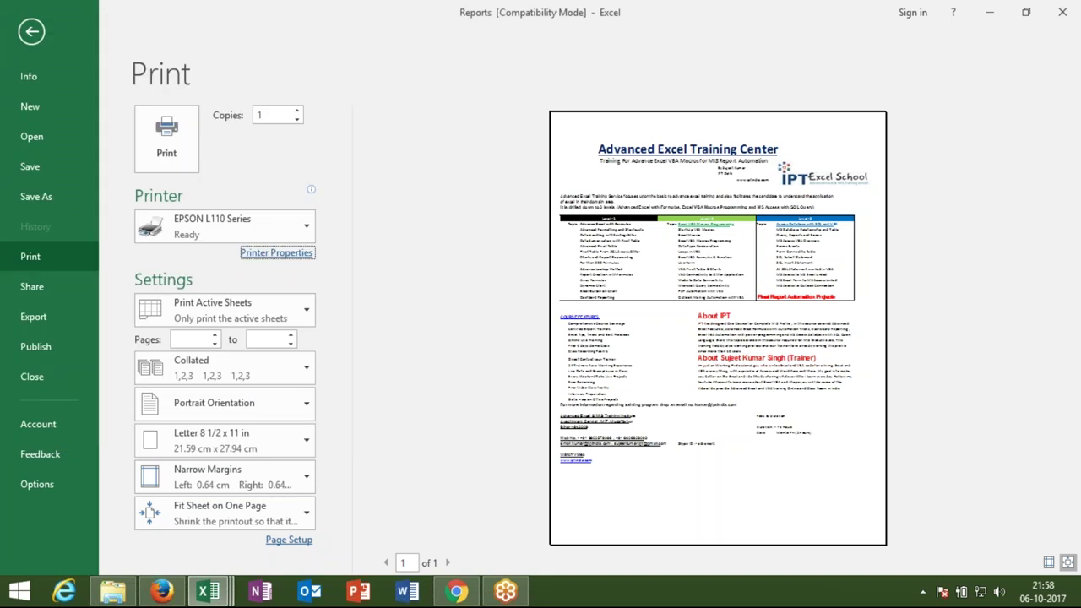
click(189, 160)
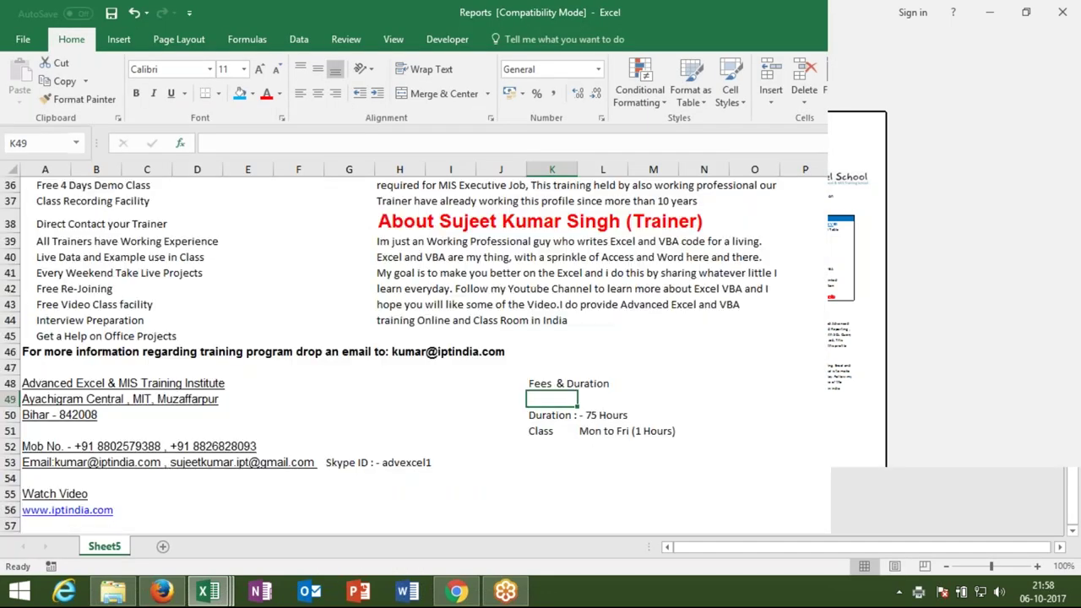
Print five copies of the sheet.
key(ctrl+p)
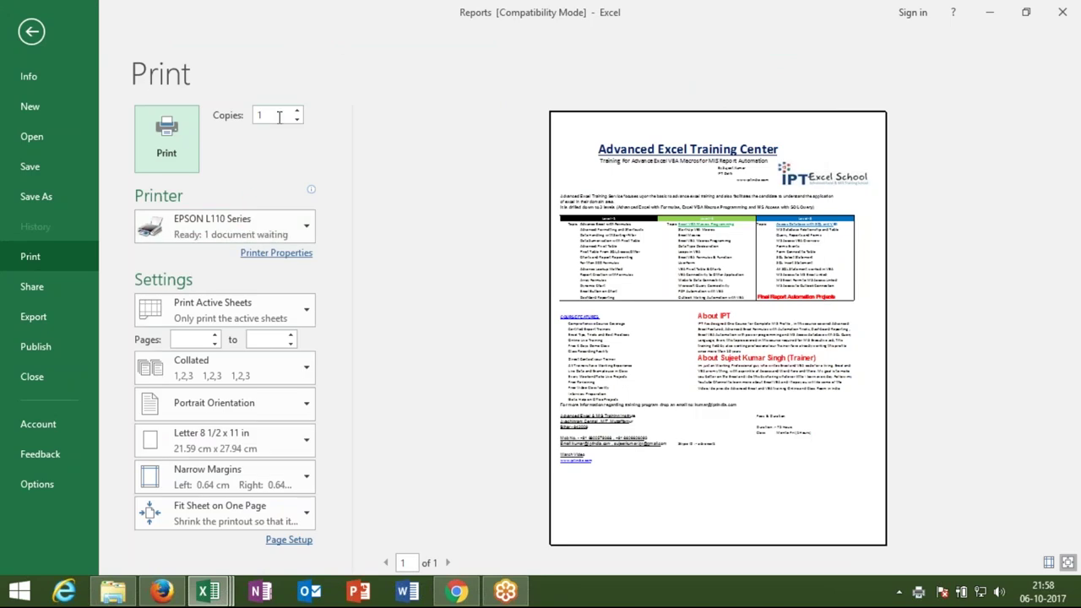
click(279, 117)
text(5)
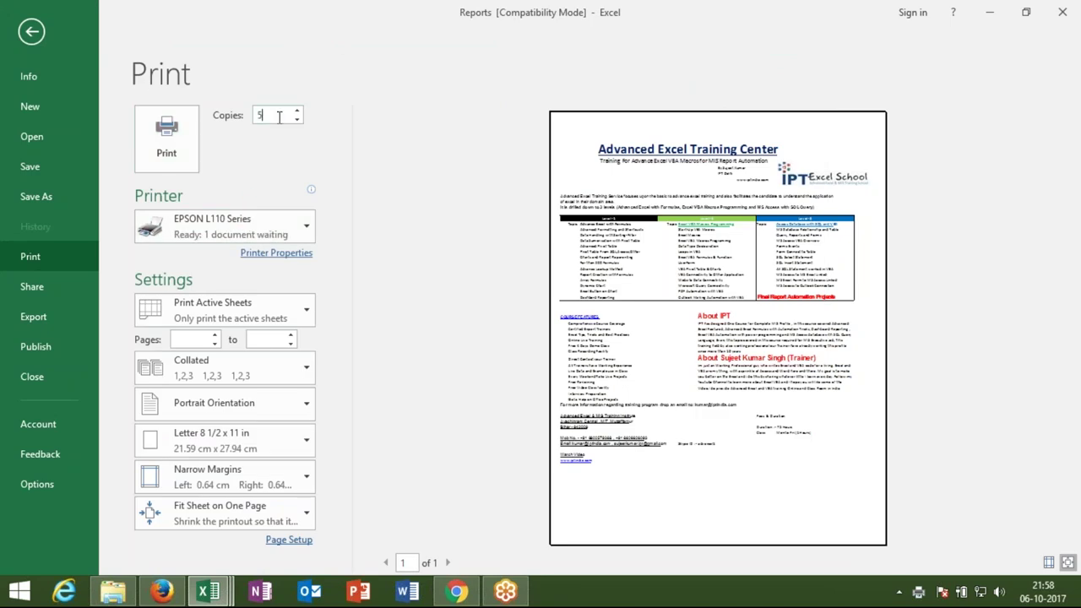
click(169, 131)
Bring the Book14 VBA editor back and place the cursor under Sub rr().
key(super+d)
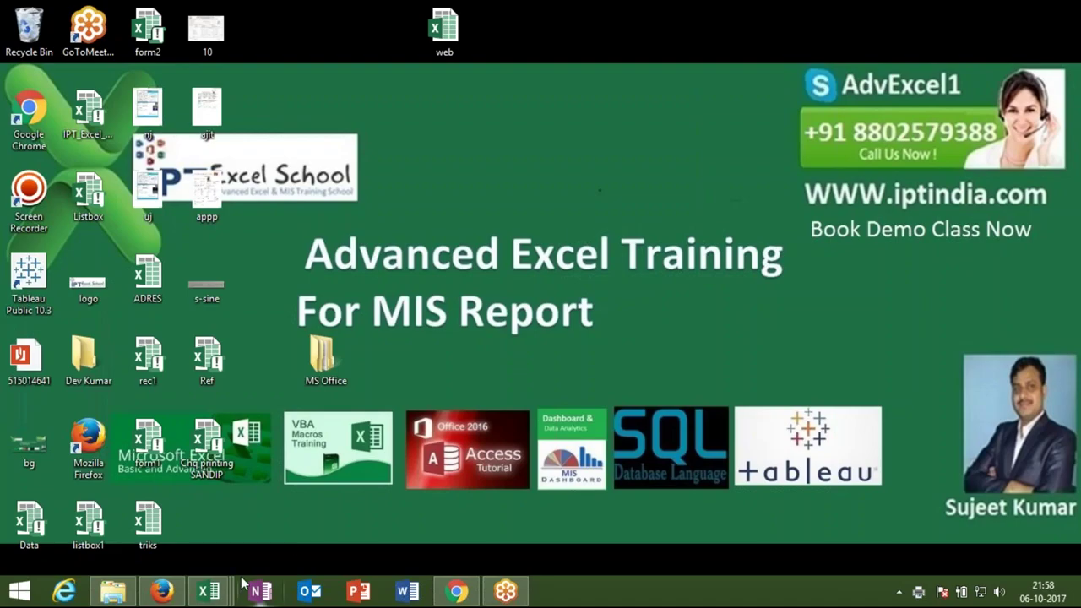
mouse_move(228, 595)
click(464, 506)
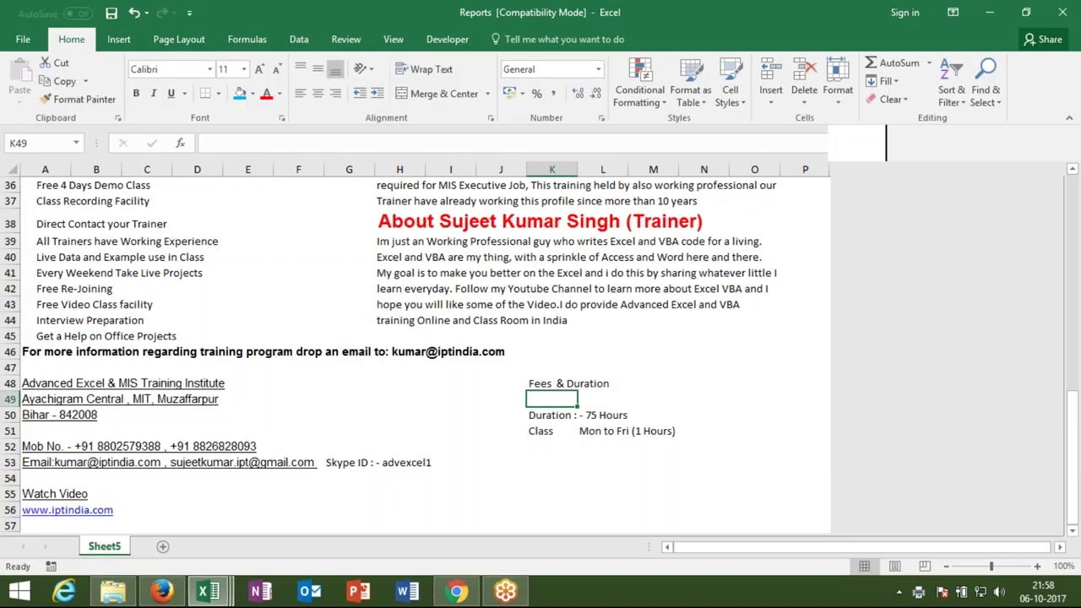
mouse_move(207, 591)
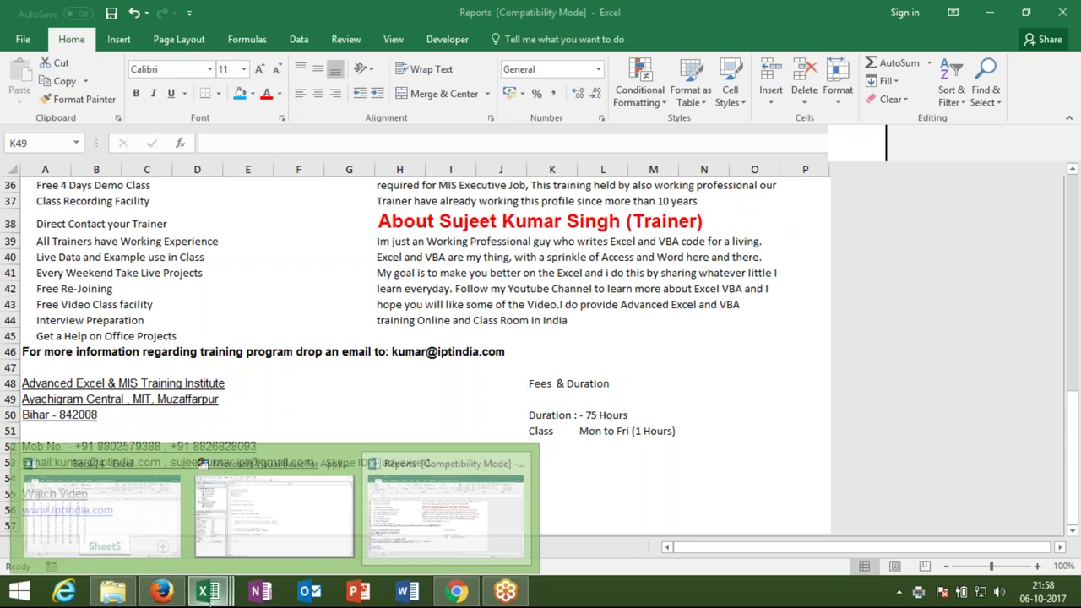
click(275, 549)
click(259, 105)
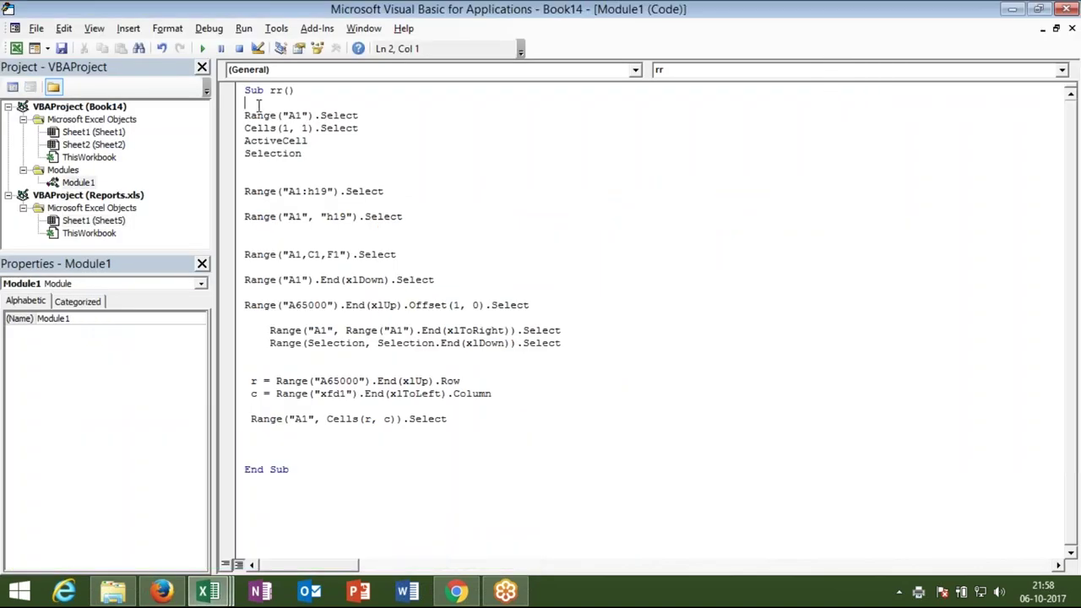
Make the rr macro's second line Sheet1.Select.
text(activec)
text(ell)
key(BackSpace)
key(BackSpace)
key(BackSpace)
key(BackSpace)
key(BackSpace)
key(BackSpace)
key(BackSpace)
key(BackSpace)
key(BackSpace)
key(BackSpace)
text(sheet)
text(.)
key(BackSpace)
text(1)
text(.se)
key(Tab)
Add blank lines above End Sub and switch to the Book14 workbook.
click(285, 165)
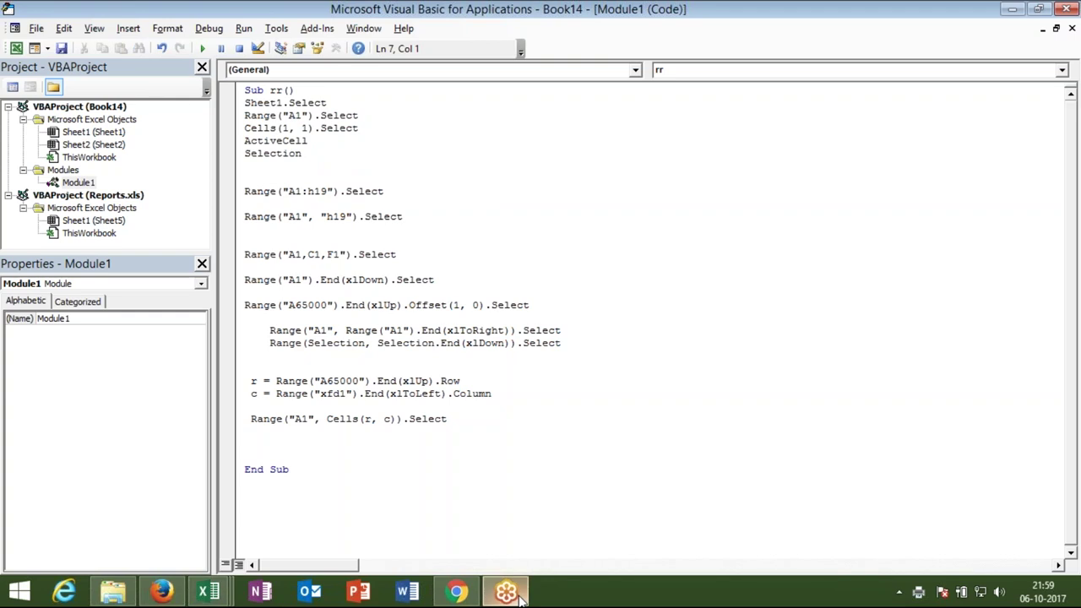
click(898, 592)
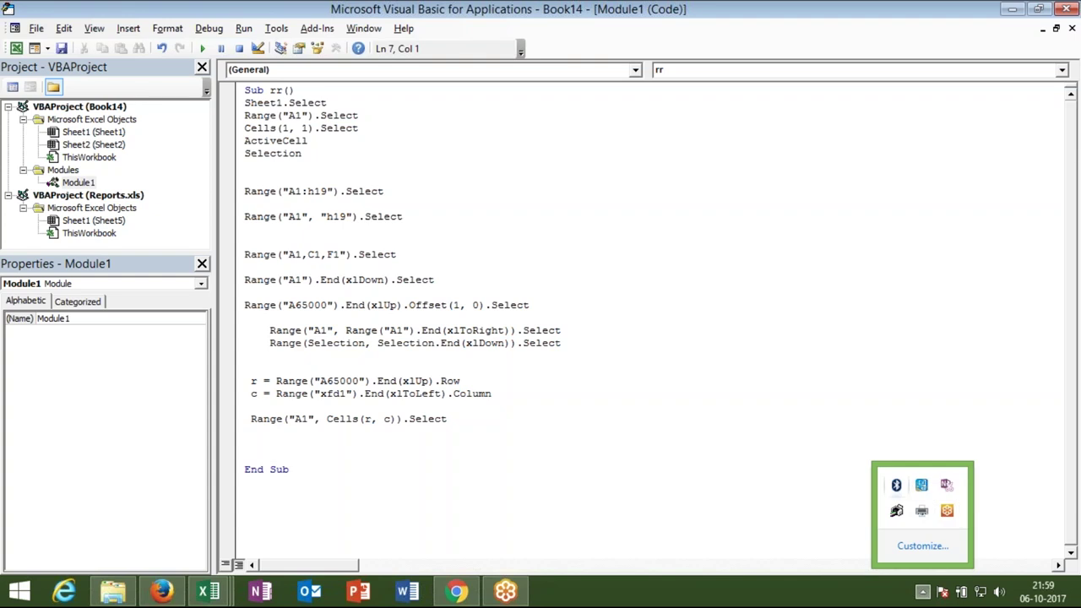
click(420, 173)
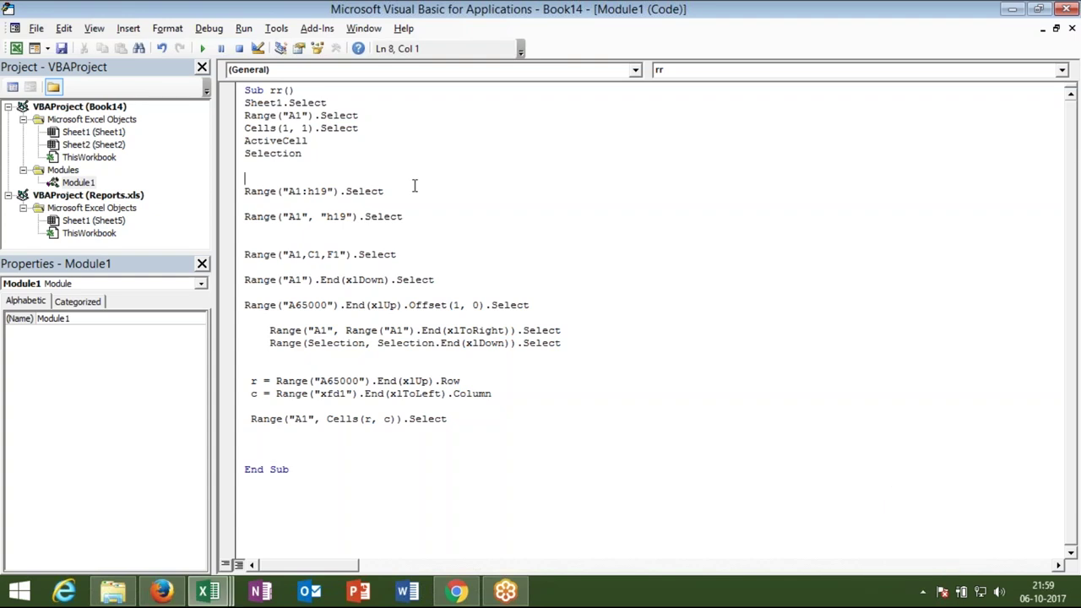
click(277, 502)
click(276, 453)
key(Return)
key(Return)
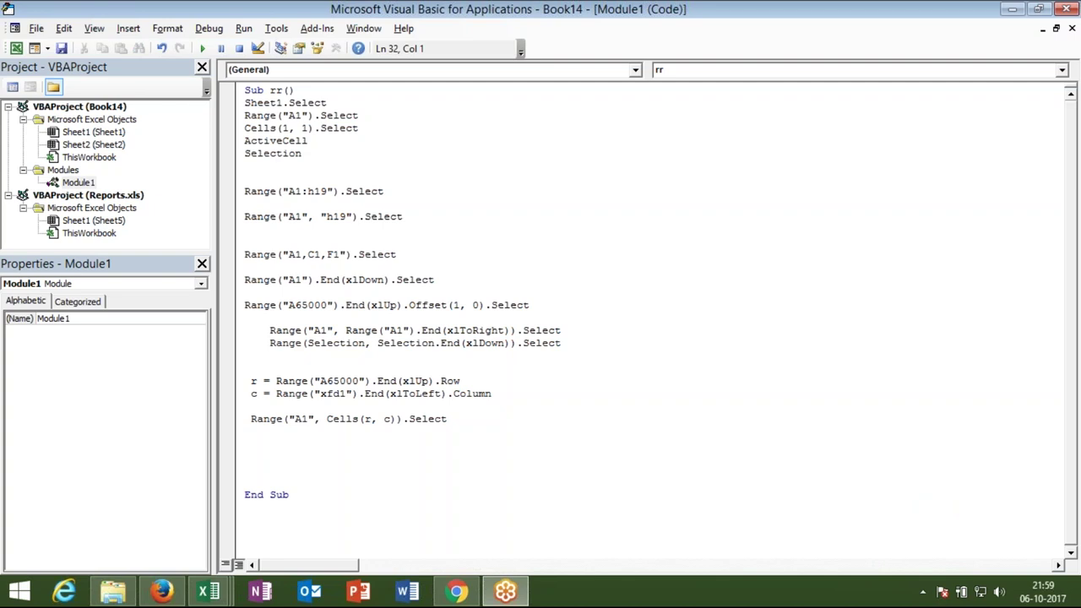
key(alt+Tab)
key(alt+Tab)
key(alt+Tab)
key(alt+Tab)
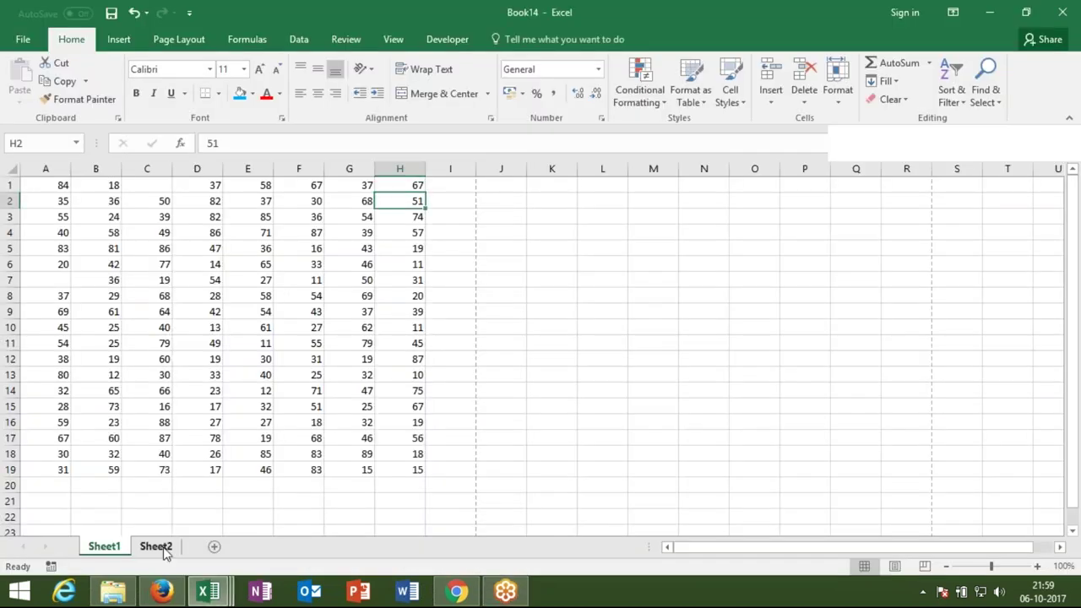
Enter 25 in Sheet2's cell A1, then begin typing range("A1").v in the VBA editor.
click(157, 547)
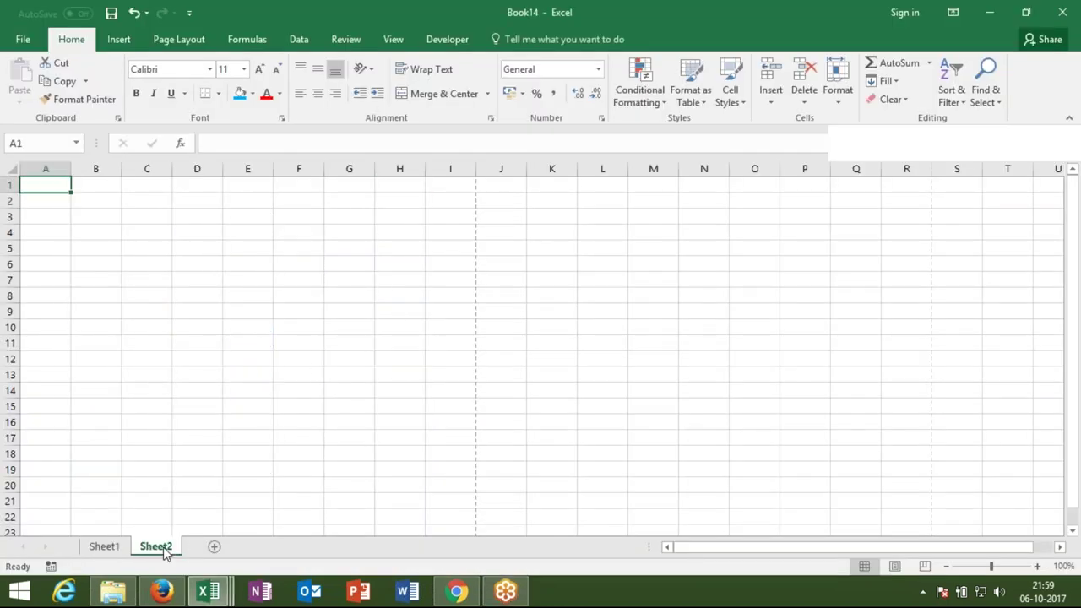
text(25)
text(0)
key(BackSpace)
key(Return)
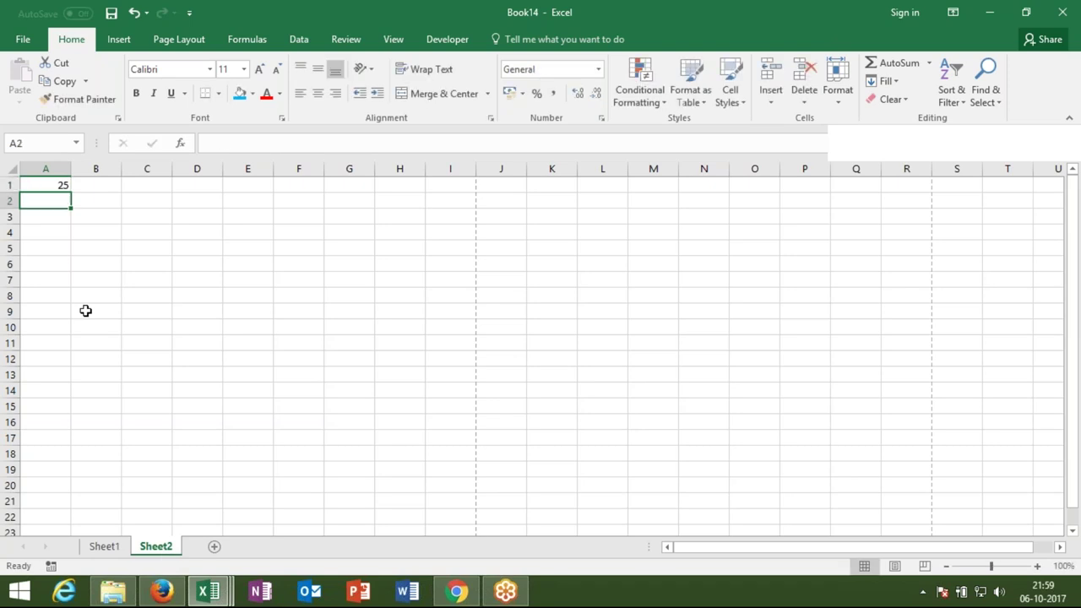
key(alt+Tab)
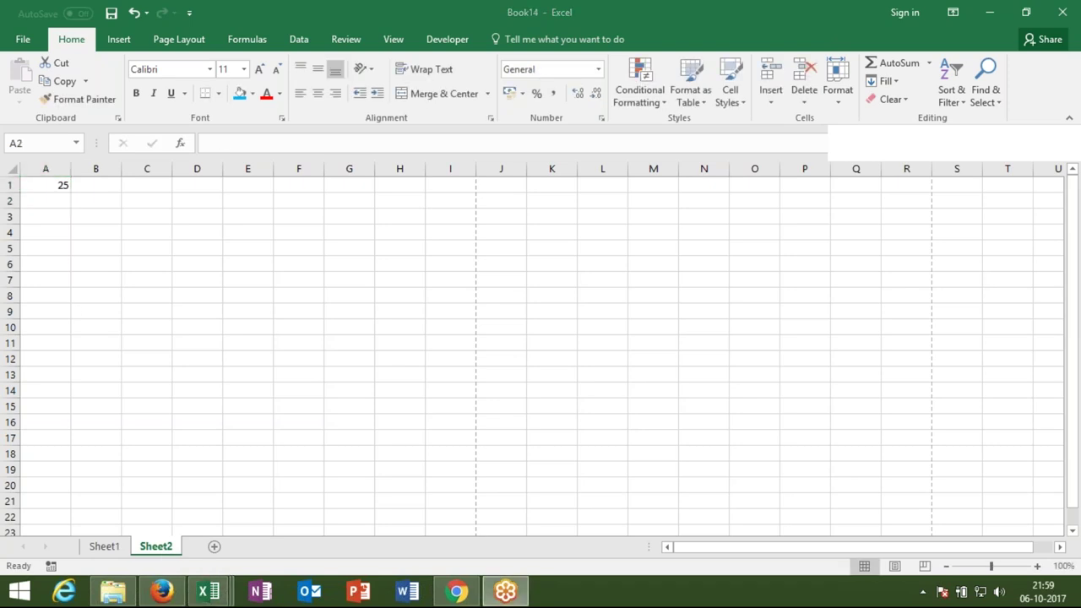
key(alt+Tab)
key(alt+Tab)
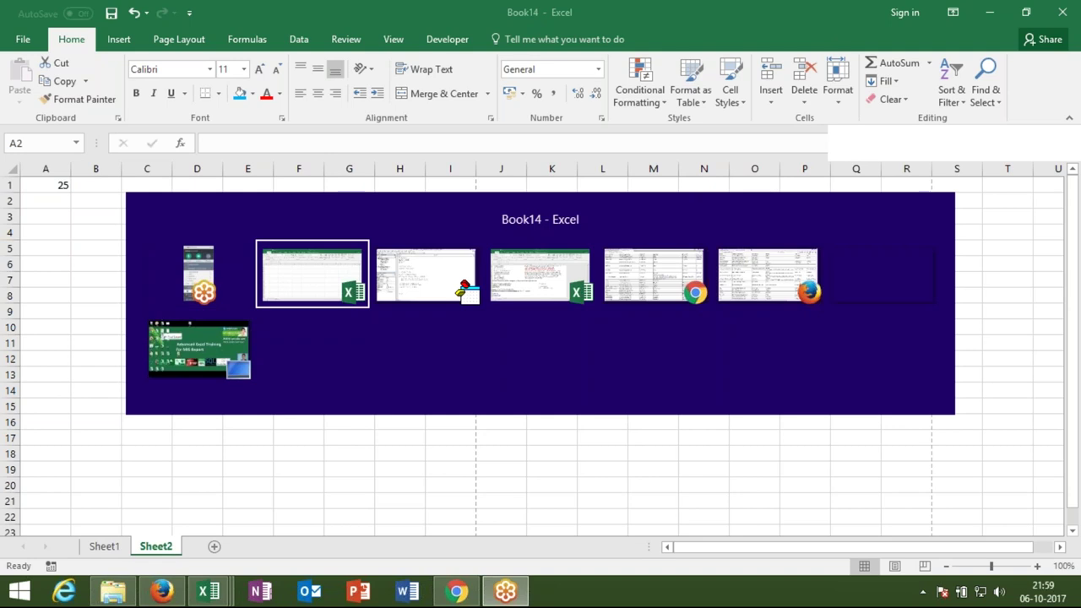
text(range()
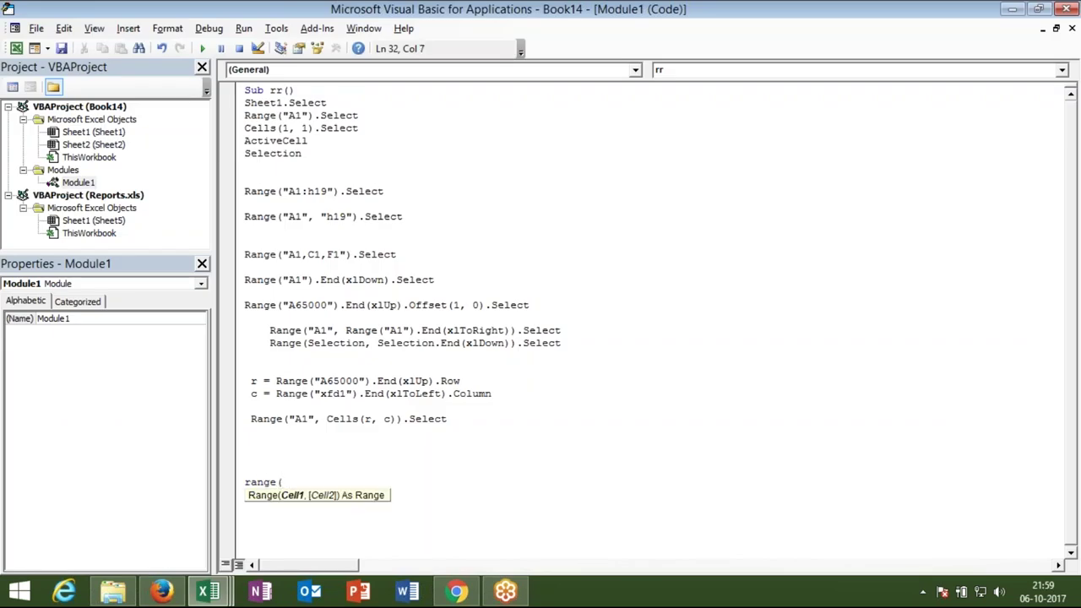
text(")
text(A1").v)
Complete the line Range("A1").Value = 25.
key(Down)
text(=)
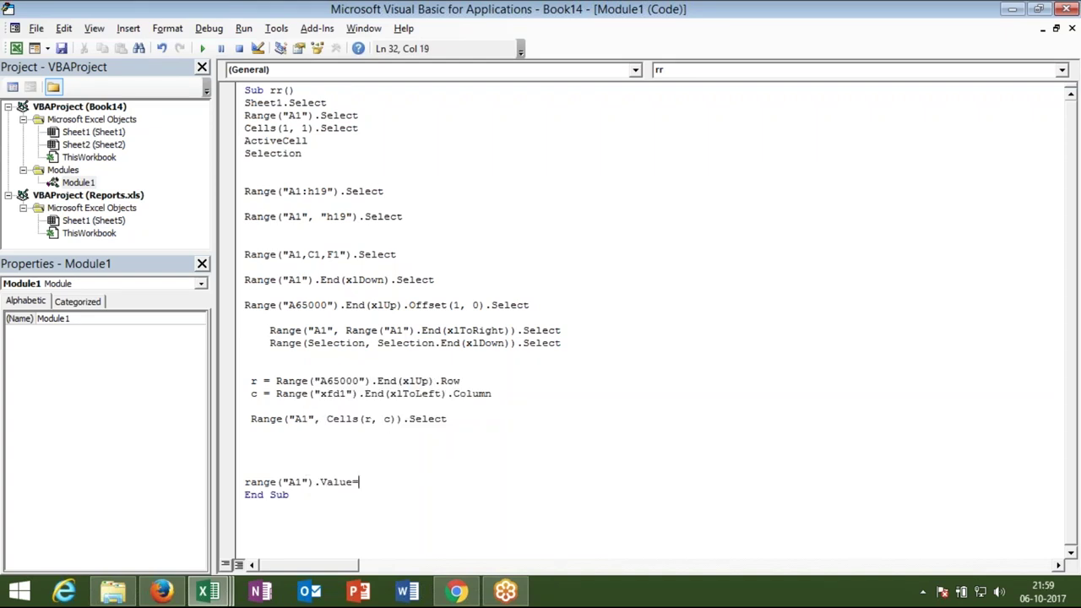
text(")
key(BackSpace)
text(25)
key(Return)
Add the shorthand line Range("A1") = 25 using the default property.
text(range("A2)
key(BackSpace)
text(1")
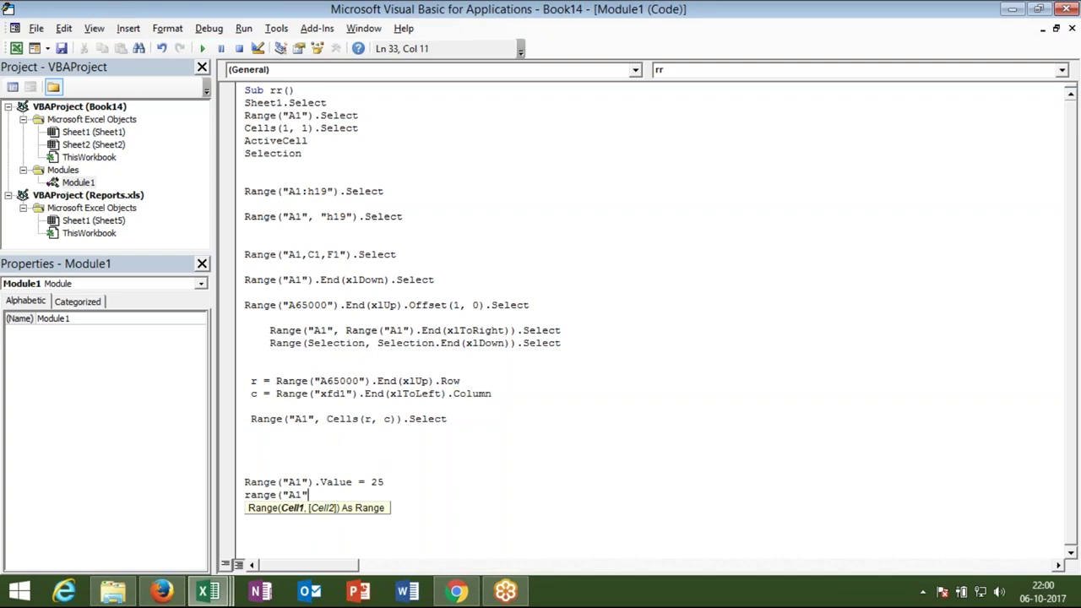
text().vl)
key(Down)
key(Tab)
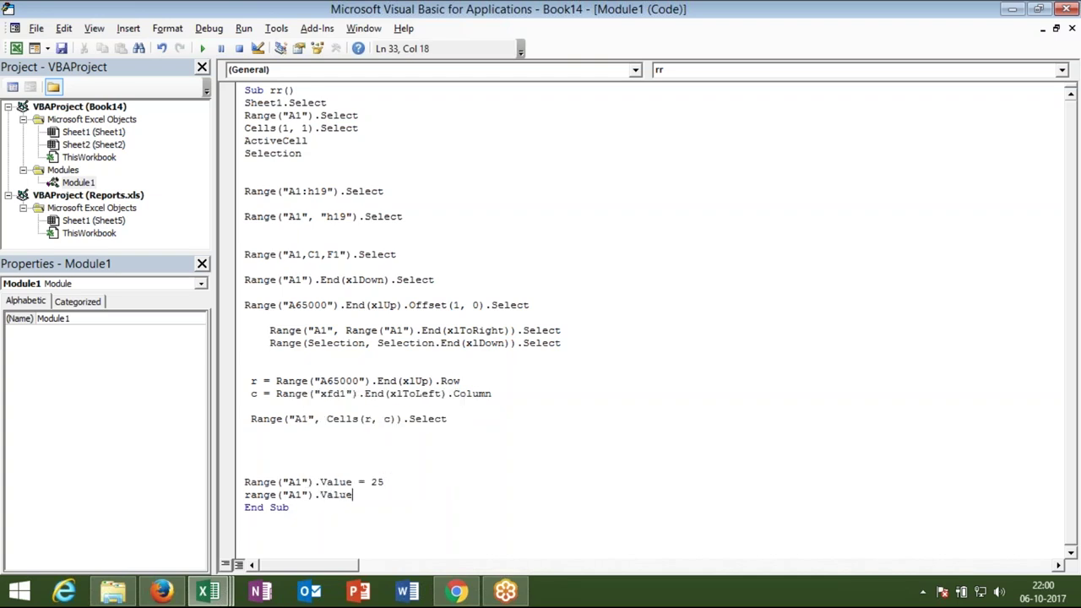
key(BackSpace)
key(BackSpace)
key(BackSpace)
key(BackSpace)
key(BackSpace)
key(BackSpace)
text(= 25)
key(Return)
Add the line Range("A1").Formula = 25.
text(range("A)
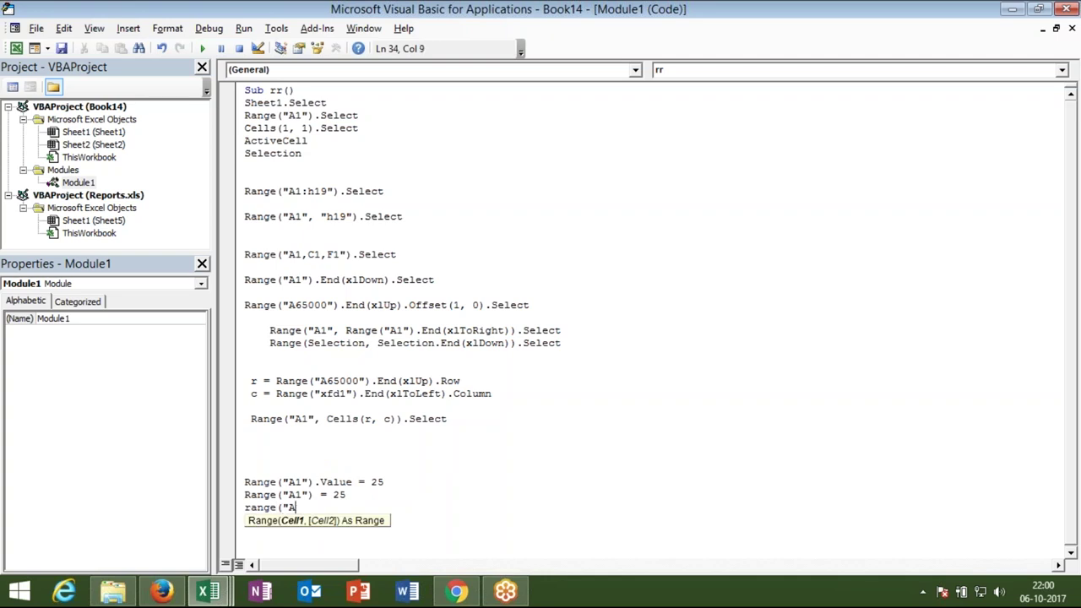
text(1").for)
click(340, 426)
key(Tab)
text(= 25)
key(Return)
key(Return)
key(Return)
key(Return)
Add Range("A1").Value = Range("F1").Value above End Sub, fixing a compile error.
key(Up)
key(Up)
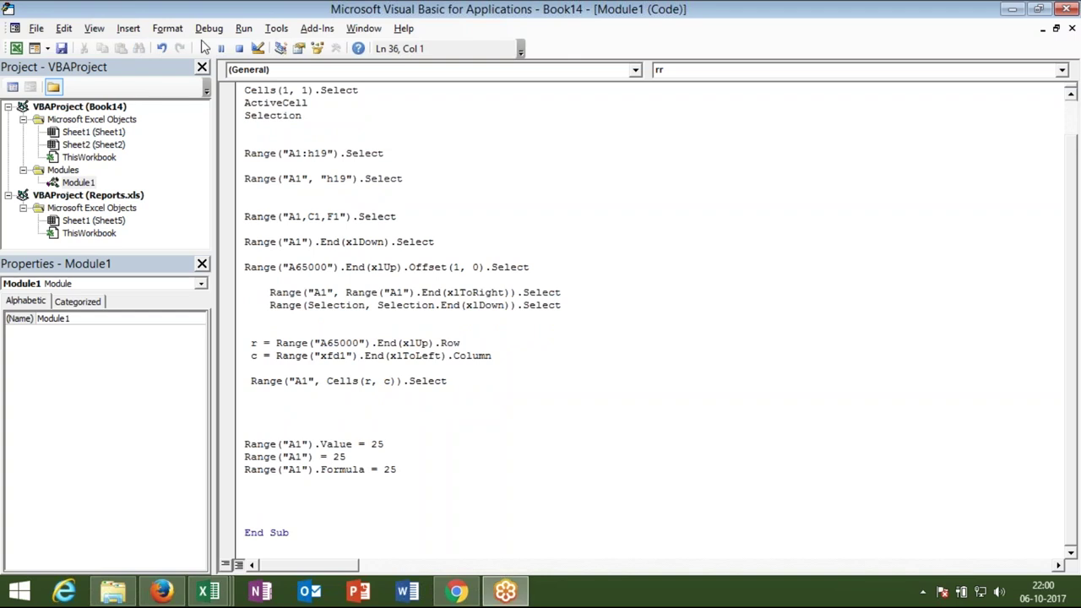
click(262, 497)
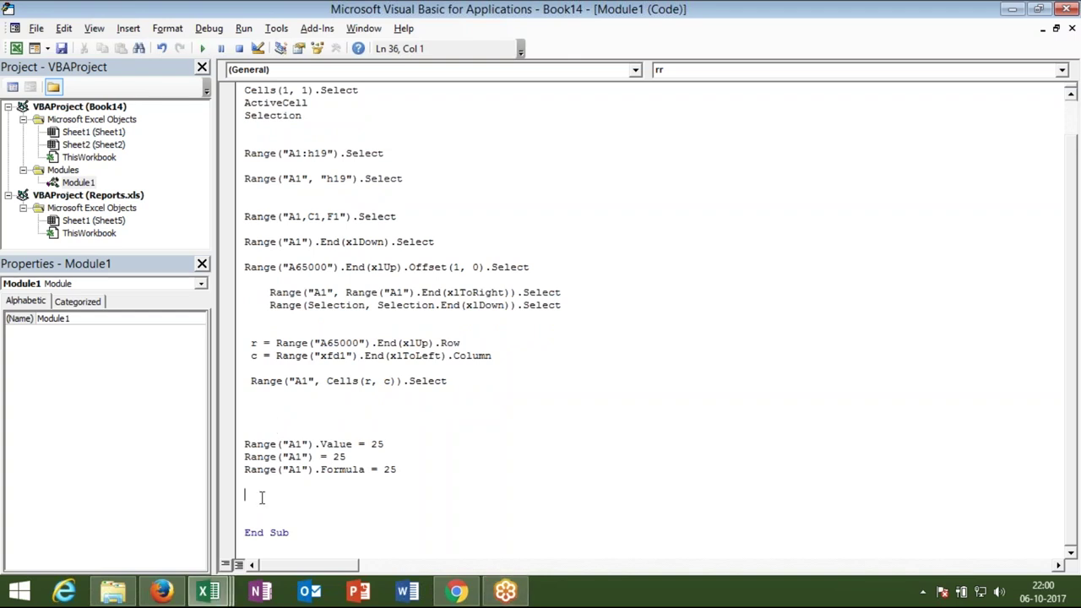
text(range)
text(("")
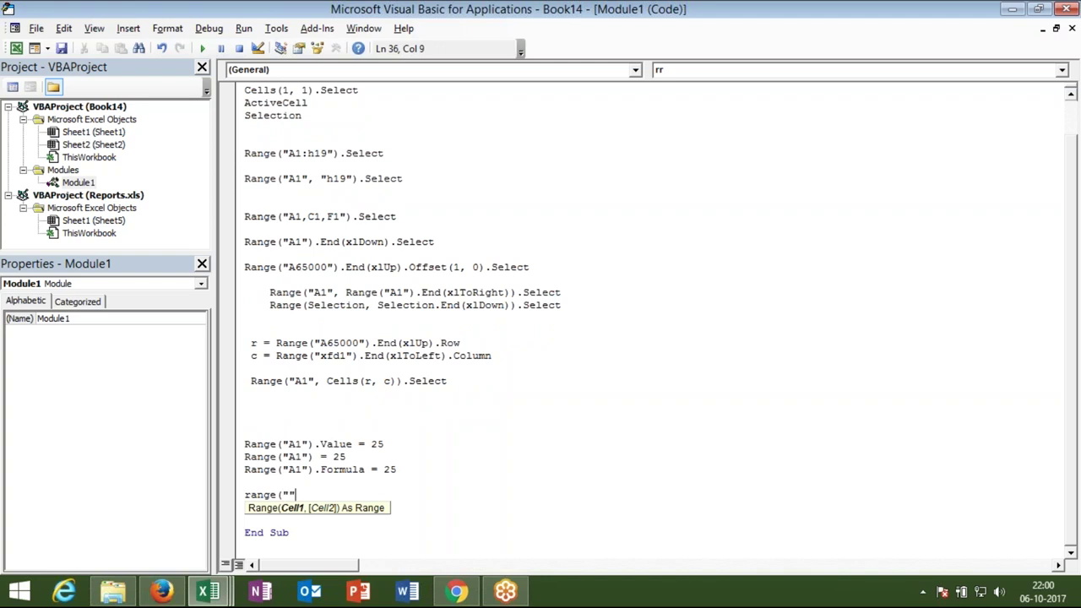
key(BackSpace)
text(F1)
text("))
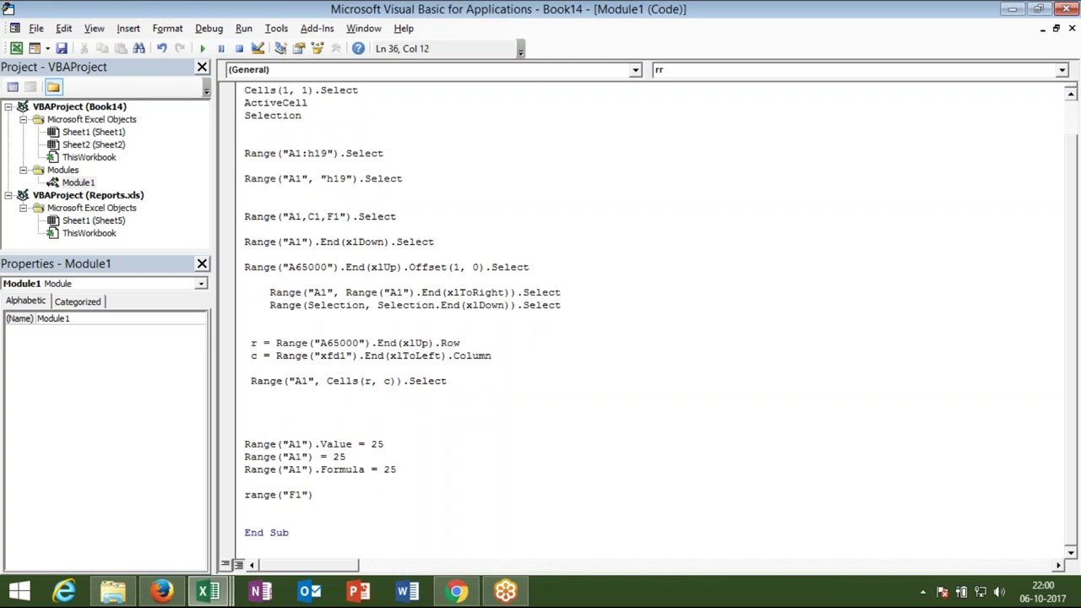
text(.valu)
key(Tab)
text(=range(C)
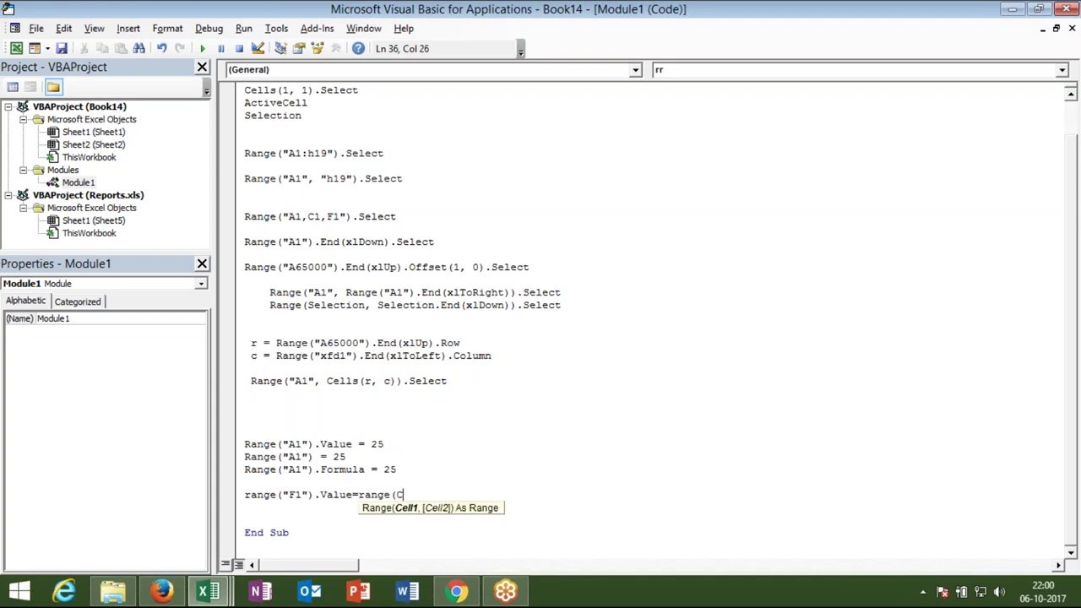
text(1)
key(BackSpace)
key(BackSpace)
text(")
click(297, 494)
key(BackSpace)
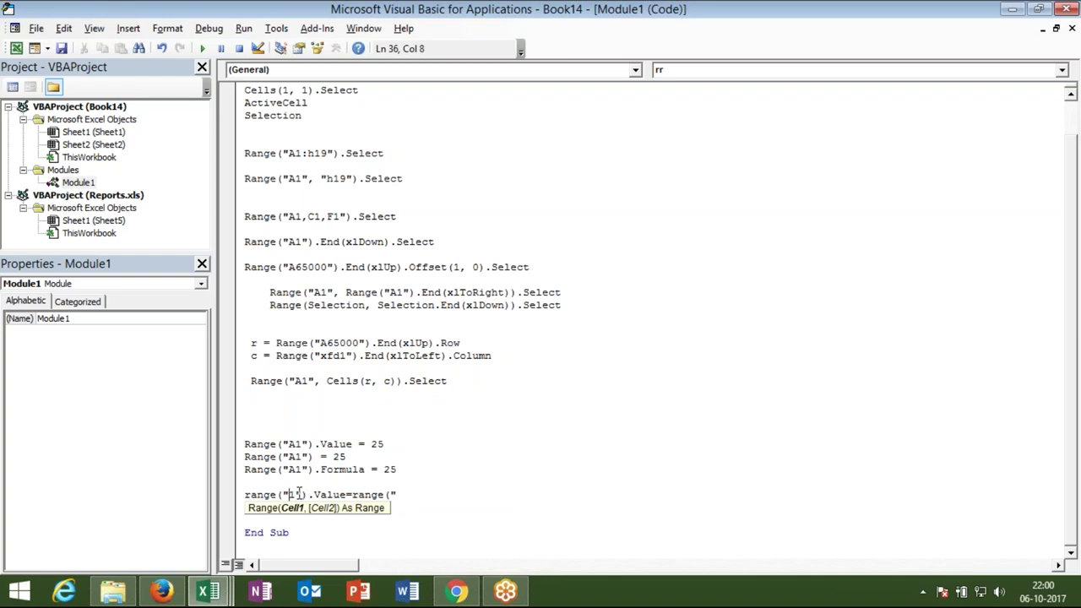
text(A)
click(412, 485)
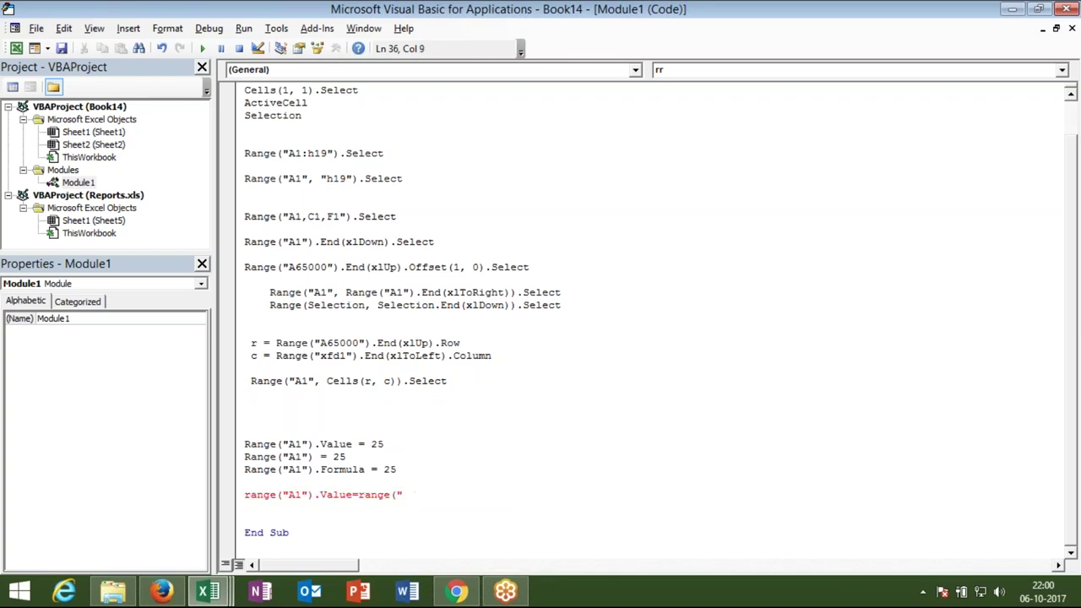
key(Return)
text(F)
text(1").Value)
key(Return)
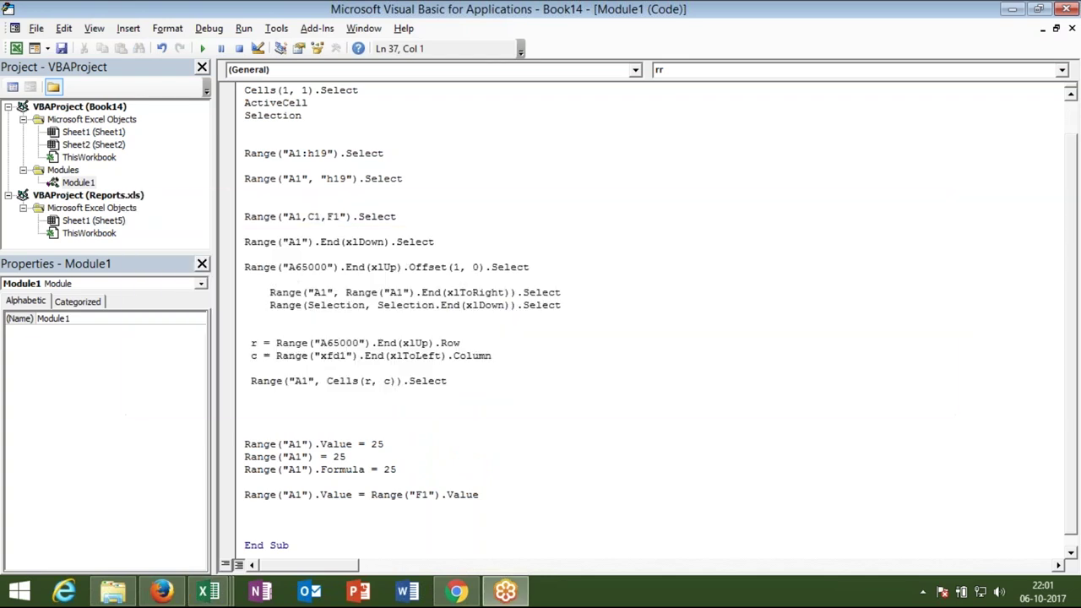
key(alt+Tab)
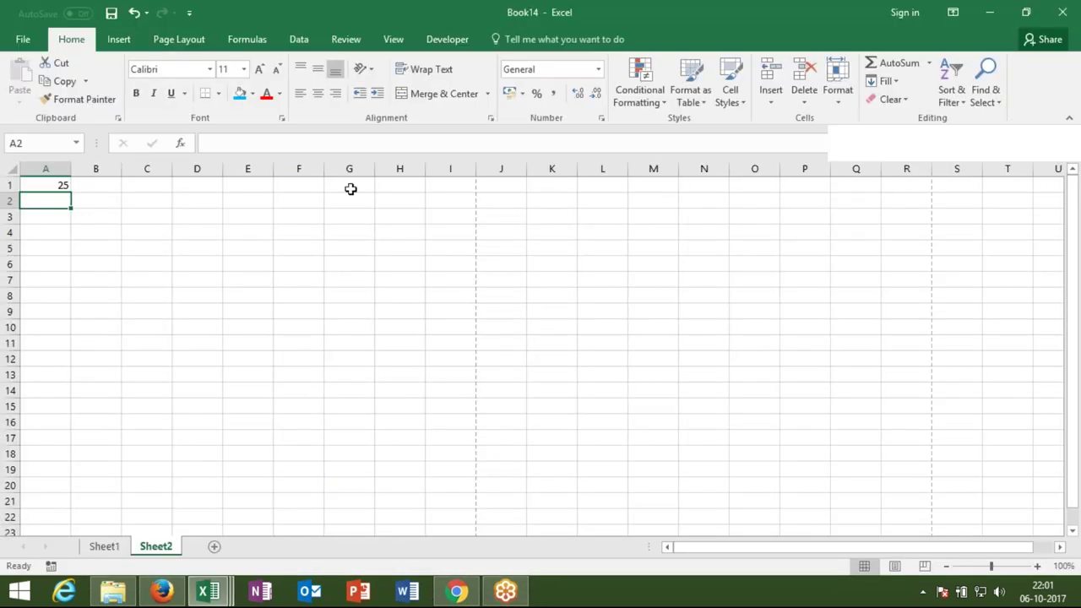
On Sheet2 enter =25+60 in F1 and 85 in A1, then return to the VBA editor.
click(309, 183)
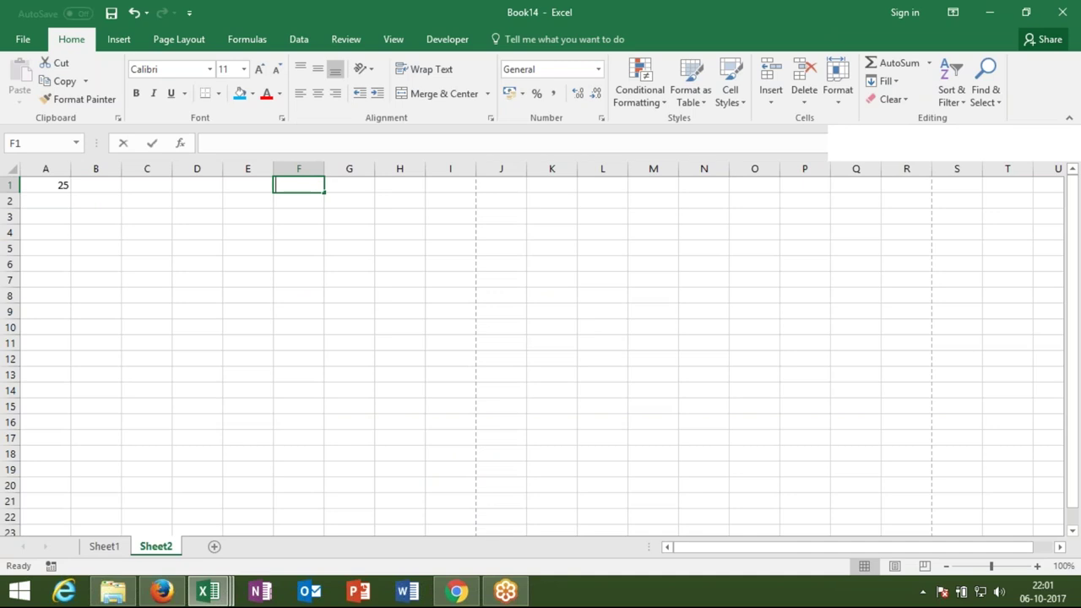
text(=25+60)
key(Return)
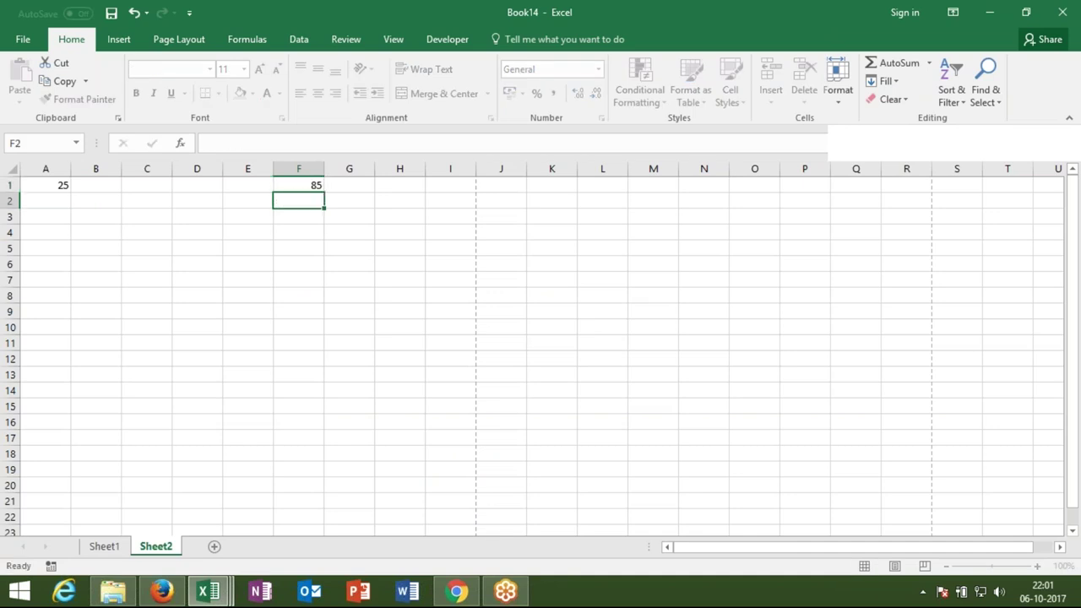
click(49, 186)
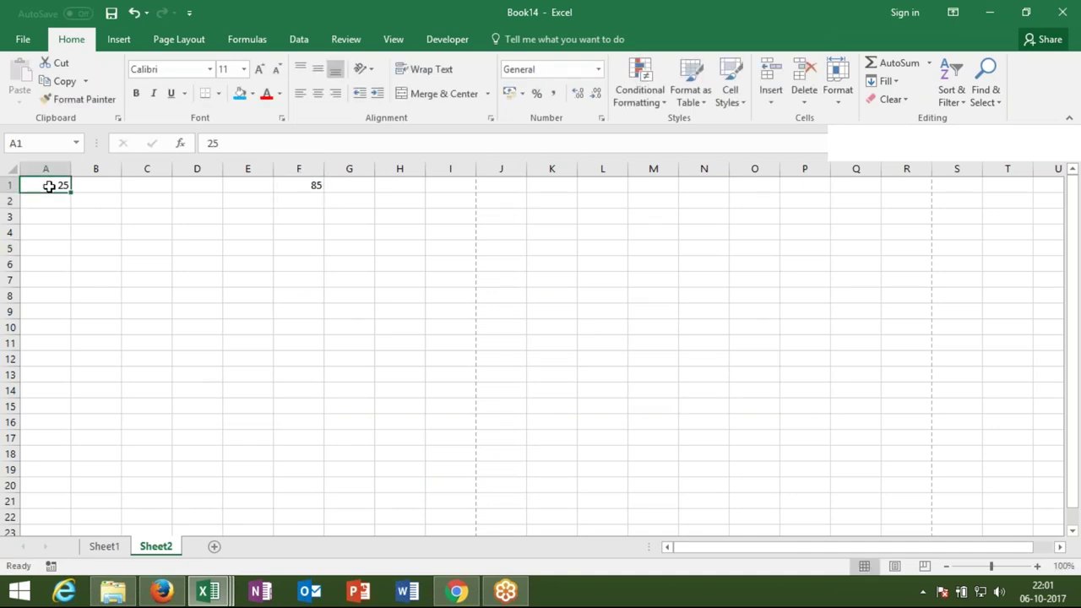
text(85)
key(Return)
key(Up)
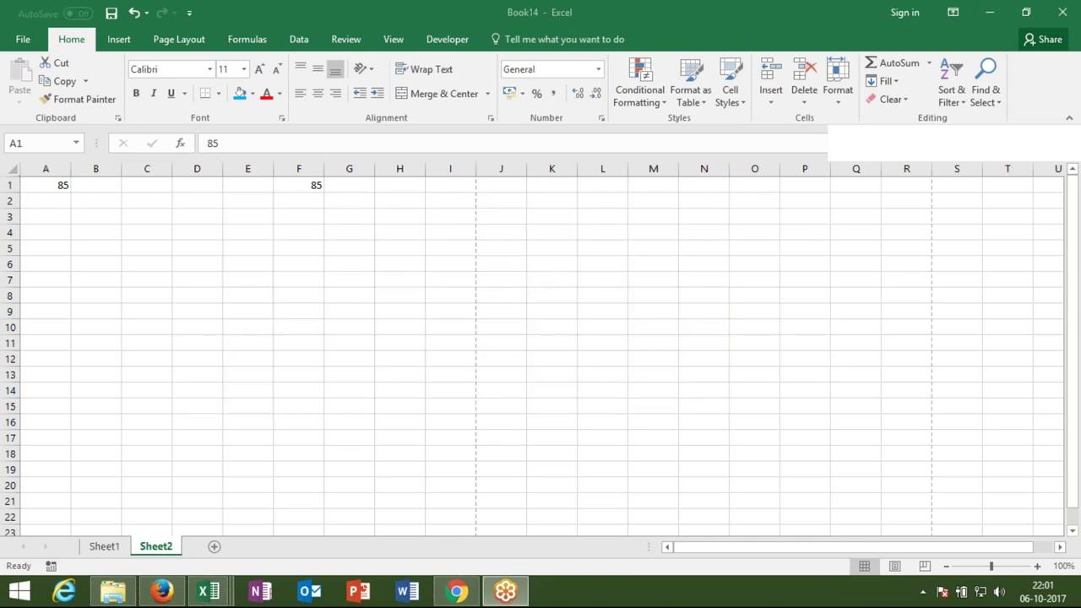
key(alt+Tab)
key(alt+Tab)
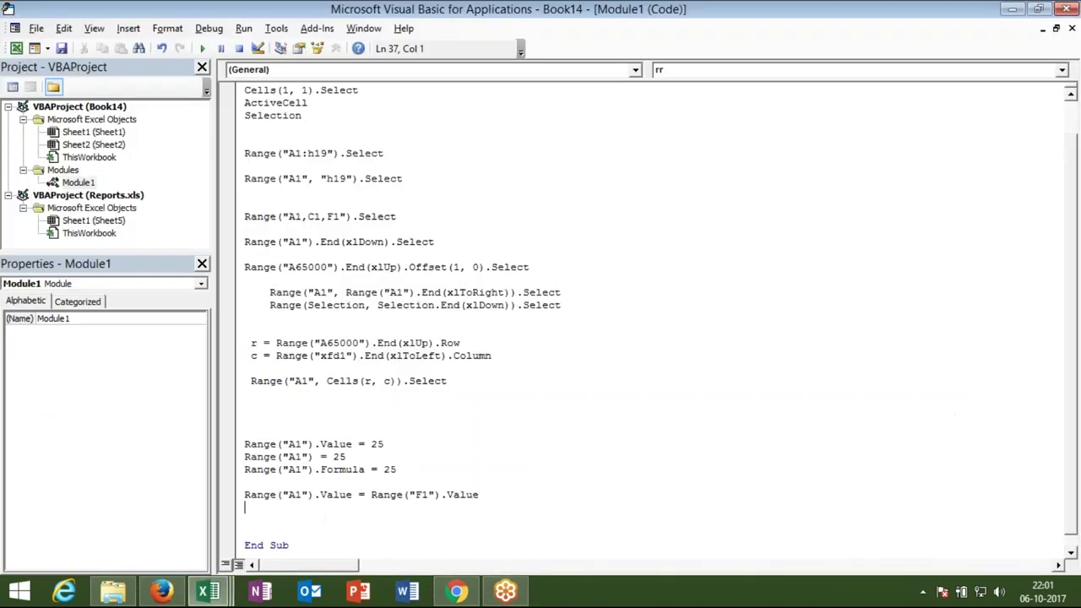
Change the F1 reference's property from .Value to .Formula.
click(485, 494)
key(BackSpace)
key(BackSpace)
key(BackSpace)
key(BackSpace)
key(BackSpace)
key(BackSpace)
text(.for)
key(Down)
key(Tab)
key(Down)
Qualify Range("A1") with Sheet1 and Range("F1") with Sheet2.
click(244, 494)
text(sheet)
key(Up)
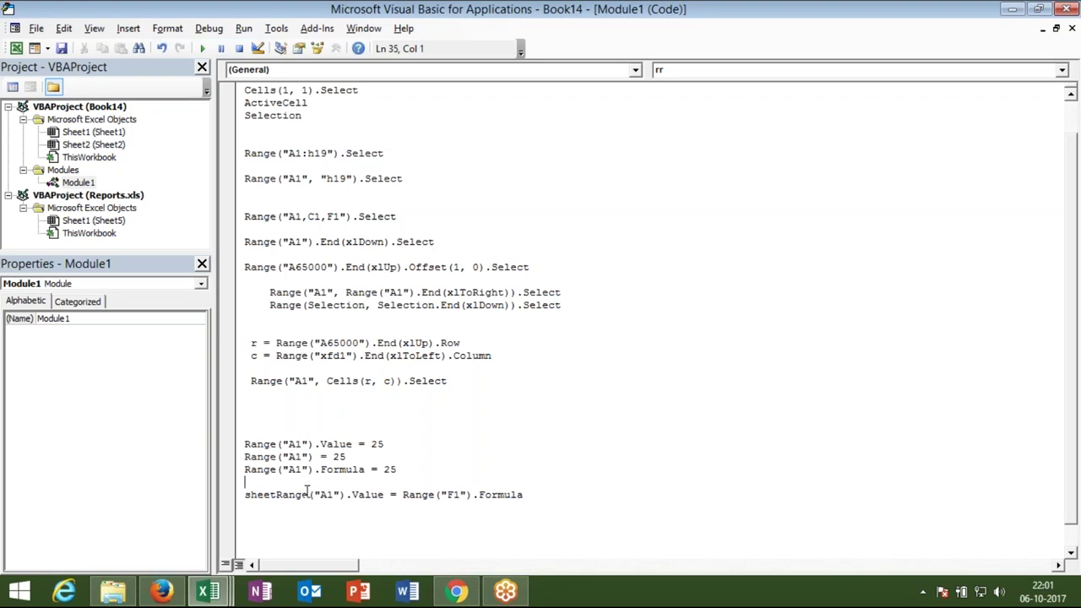
click(276, 495)
text(1.)
click(302, 517)
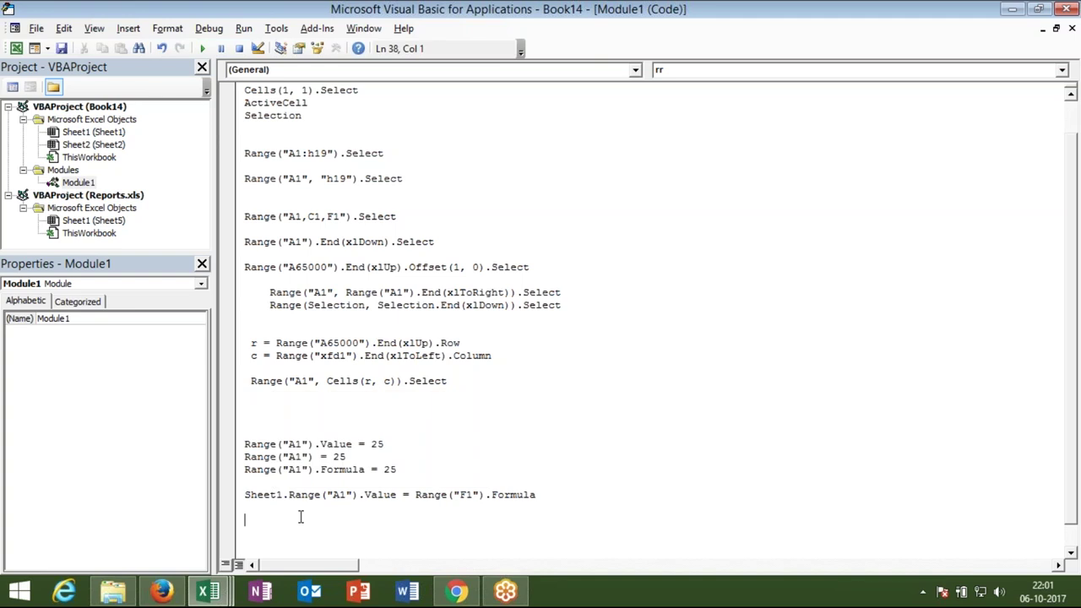
click(415, 495)
text(sheet2.)
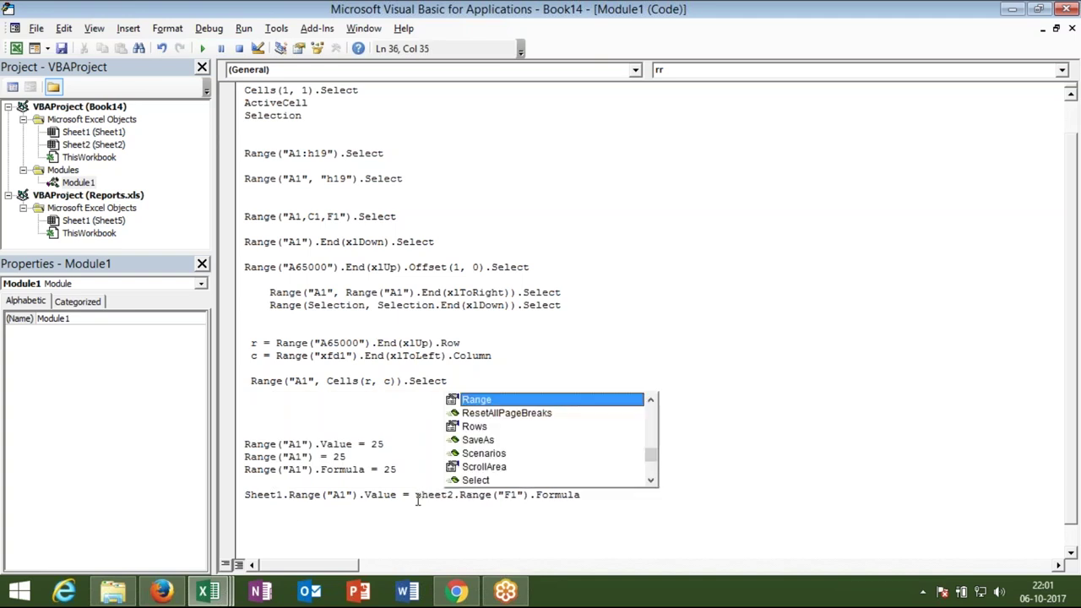
click(417, 510)
Prefix the left side with Workbooks("Book2.xlsm") and the right side with Workbooks("Book1.xlsm").
key(Up)
text(workbooks)
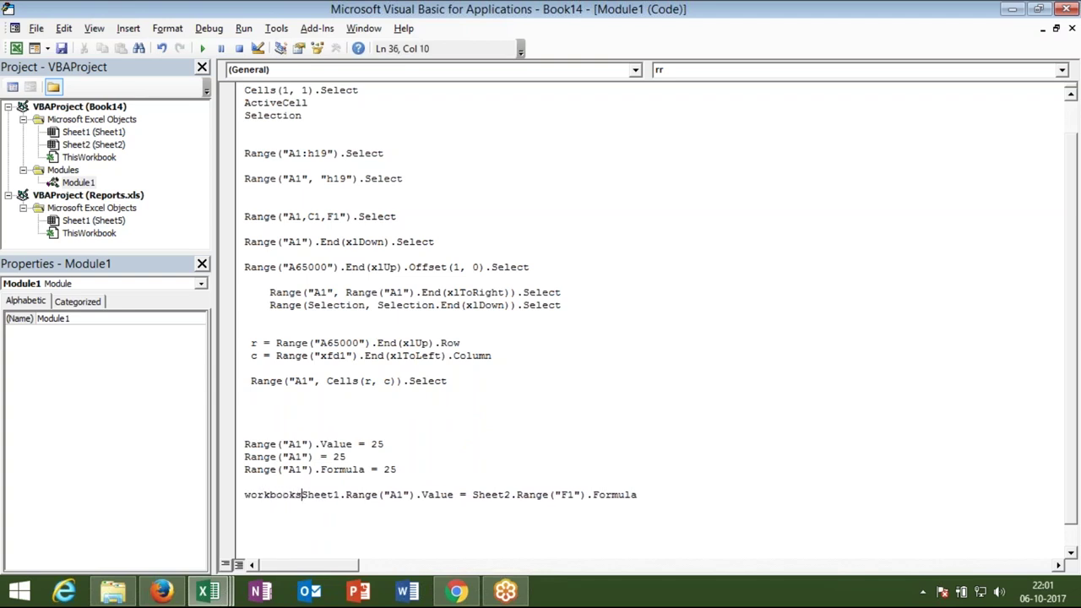
text(()
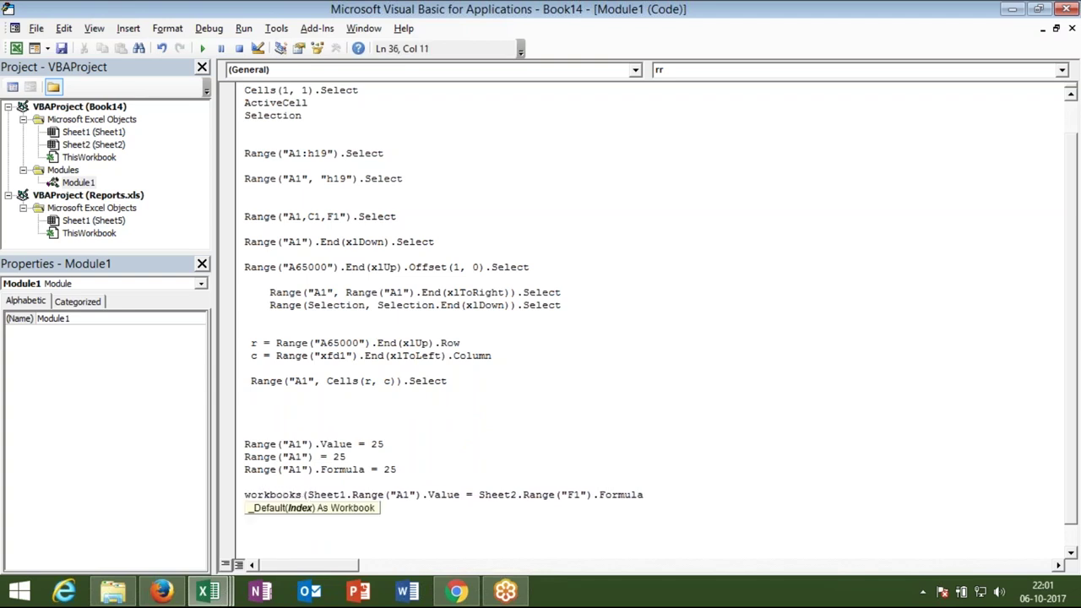
text("Bo)
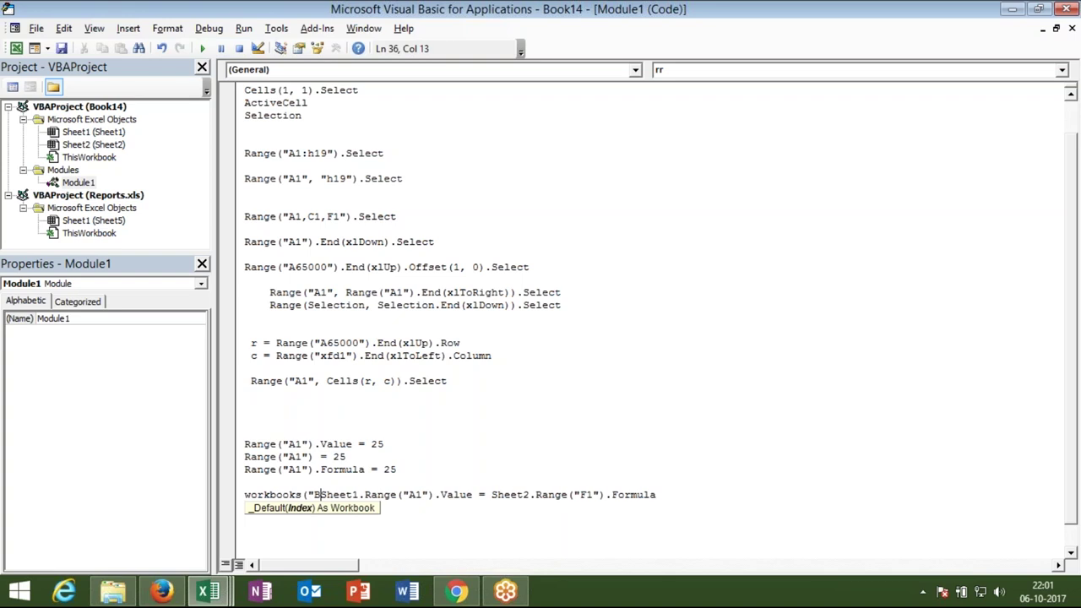
text(ok2.xlsm"))
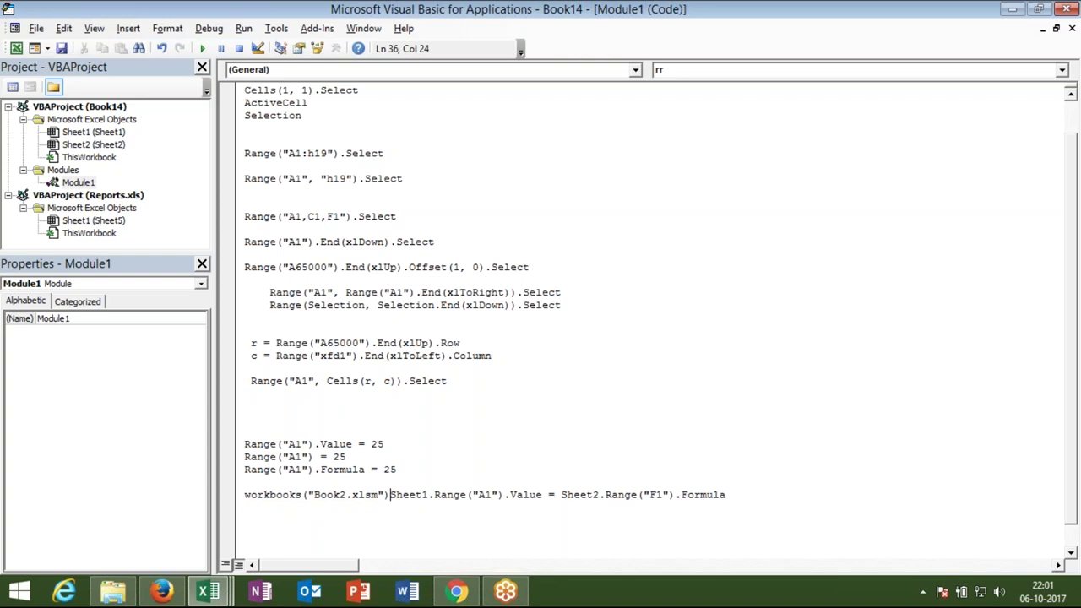
text(.)
click(413, 527)
drag(391, 498, 246, 497)
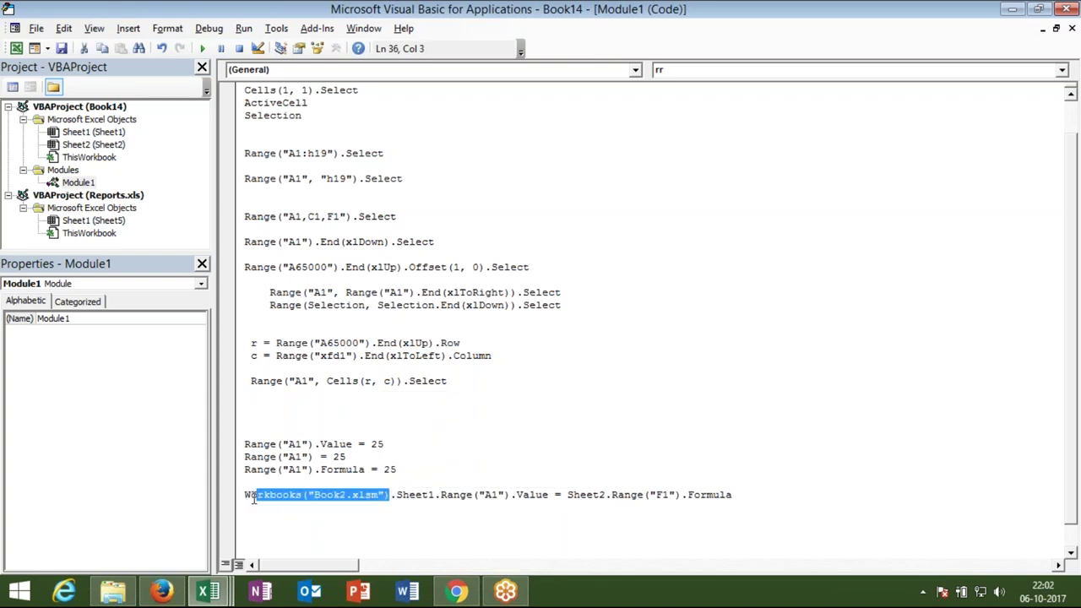
key(ctrl+c)
click(568, 497)
key(ctrl+v)
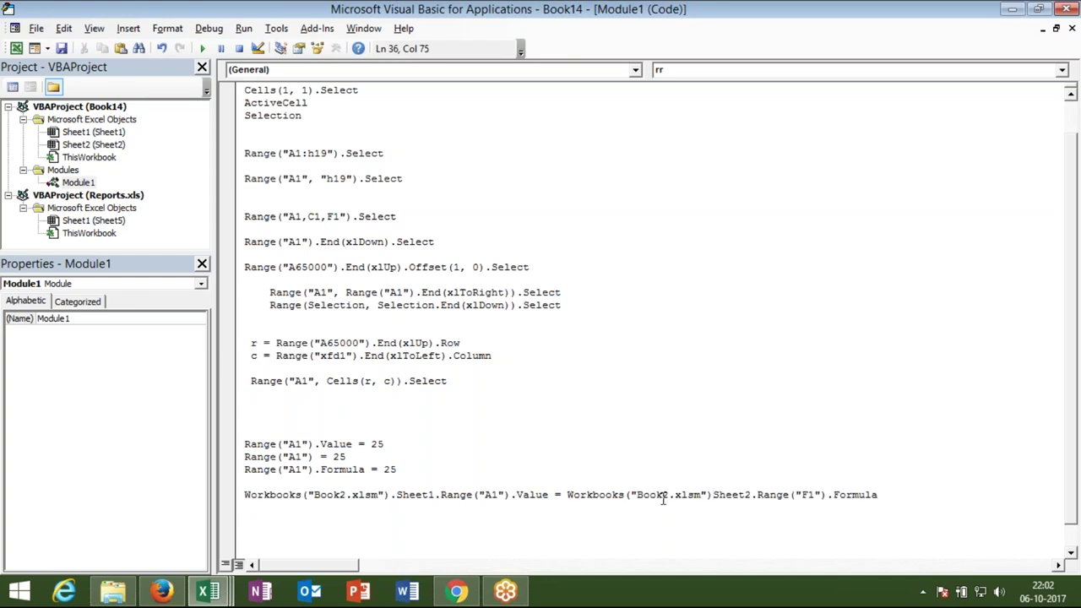
click(668, 496)
key(BackSpace)
text(1)
Fix the compile error by adding the missing dot before Sheet2.
click(702, 529)
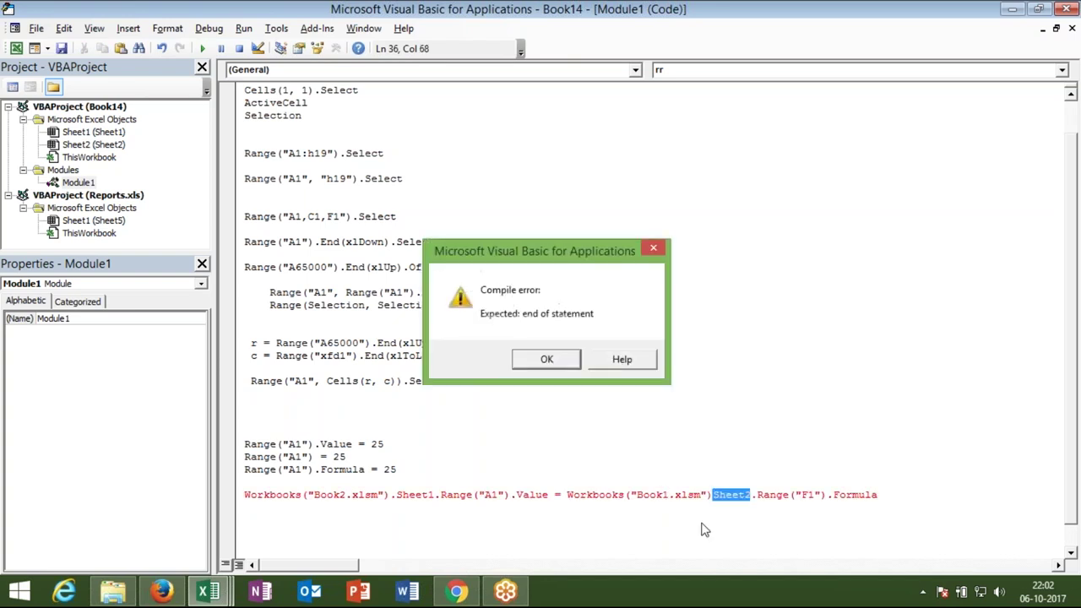
key(Return)
key(Left)
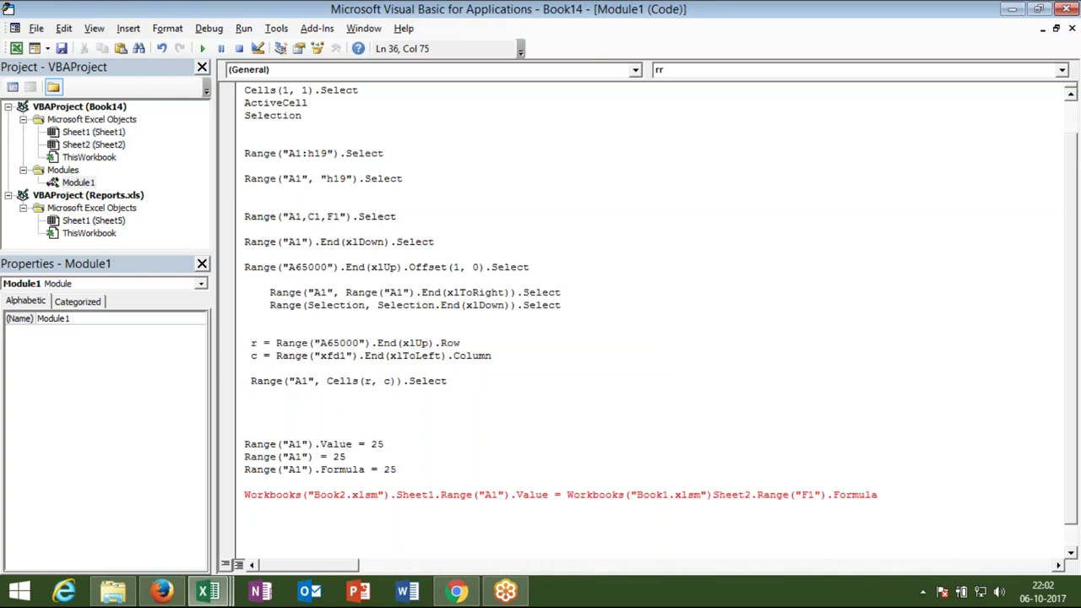
text(.)
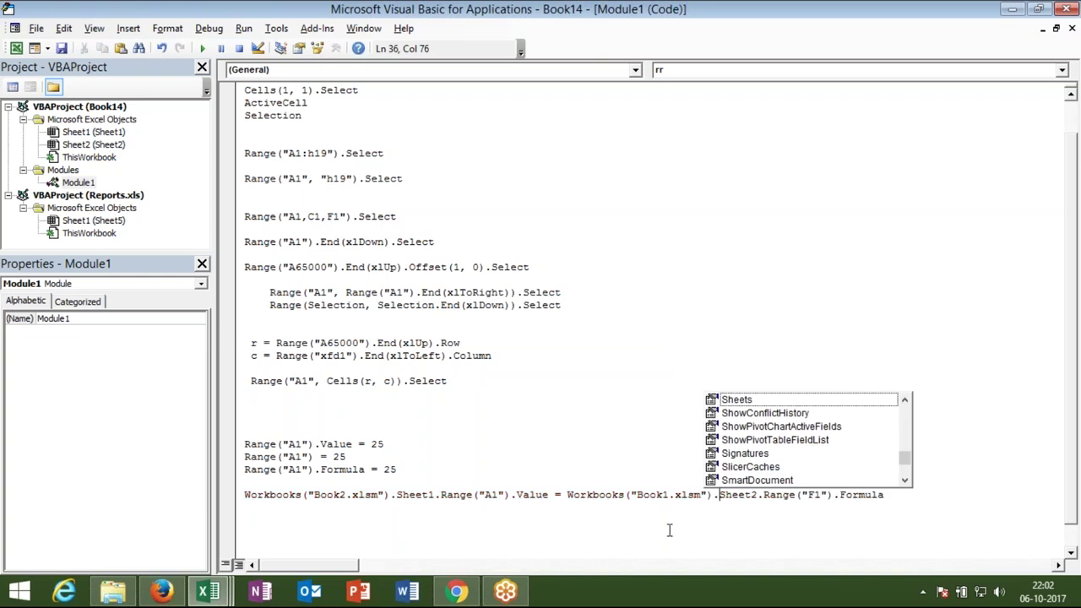
click(669, 530)
click(308, 153)
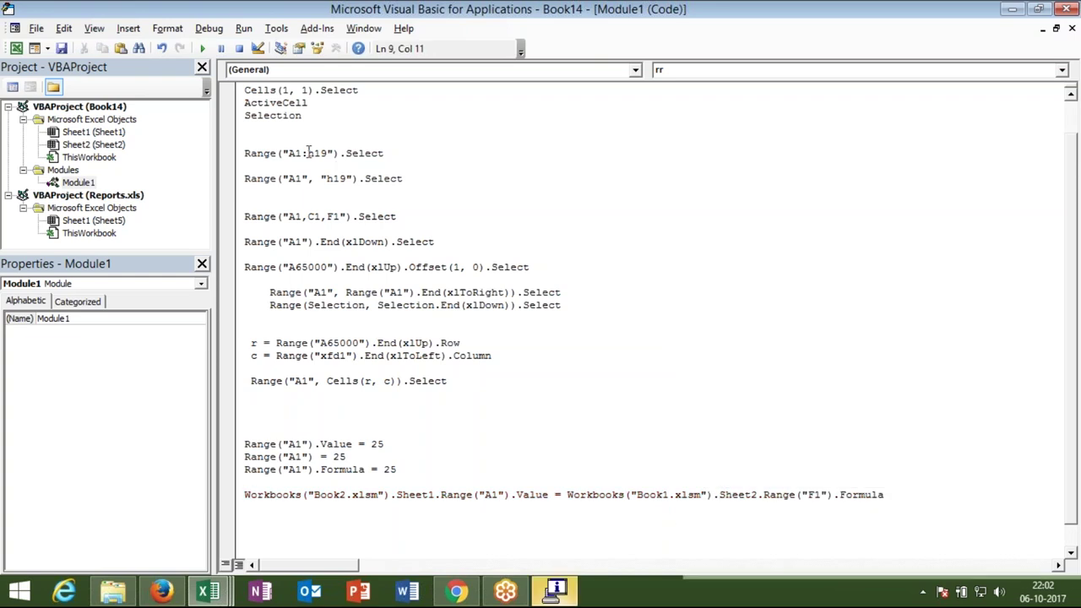
Insert Workbooks("Book2.xlsm").Activate as the first line after Sub rr().
key(ctrl+Up)
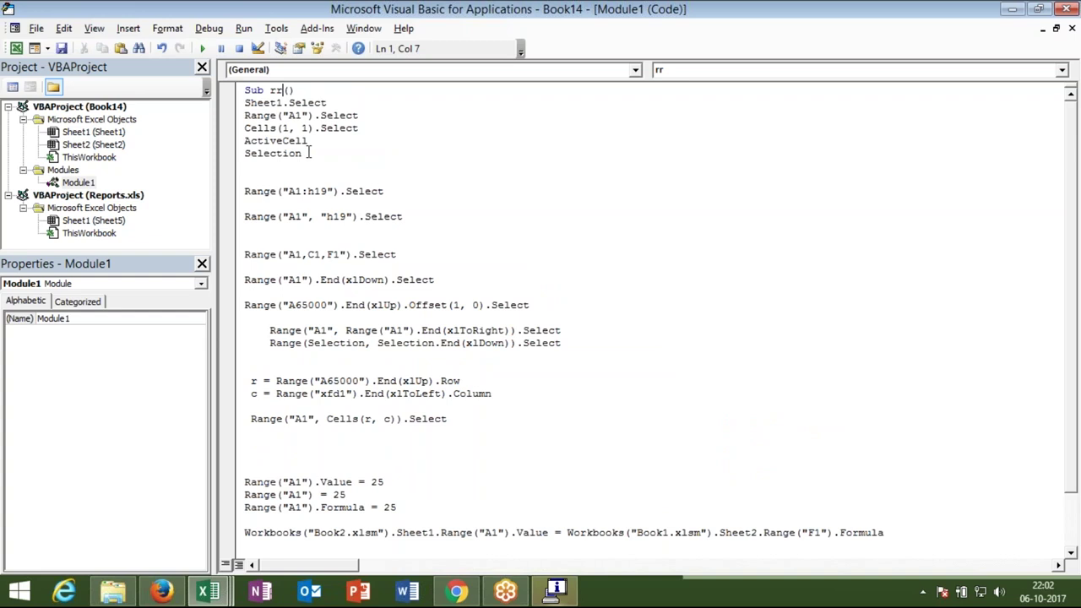
key(Right)
key(Return)
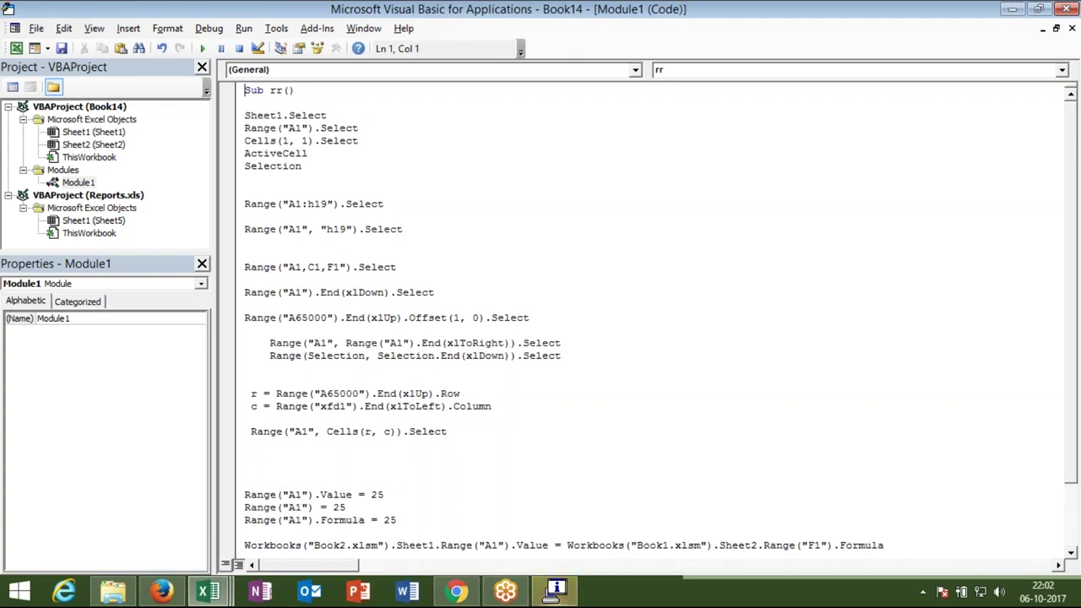
text(Workbooks("Book2.xlsm"))
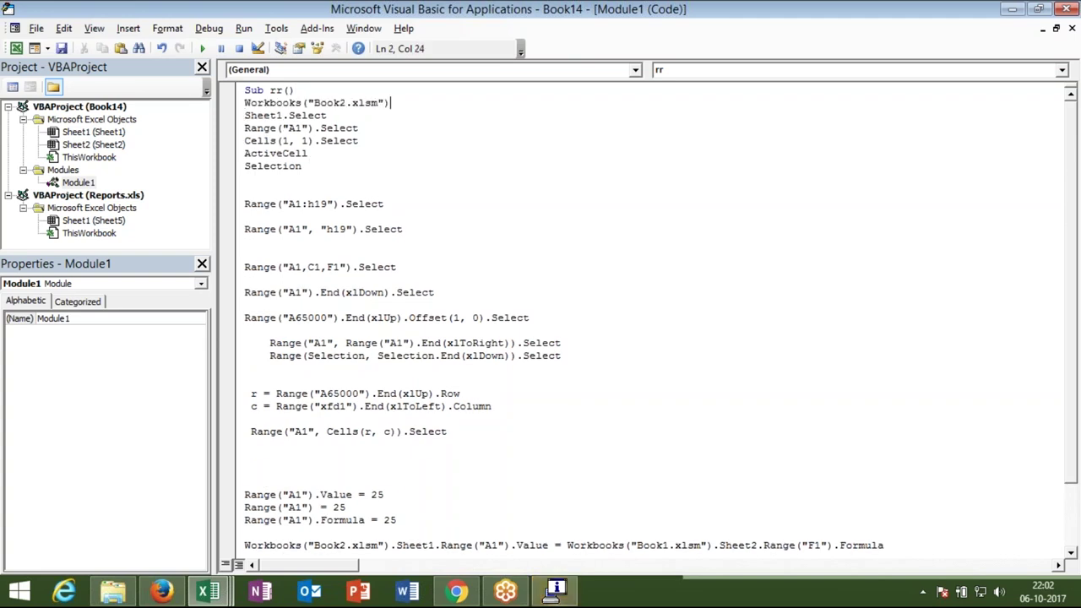
text(.ac)
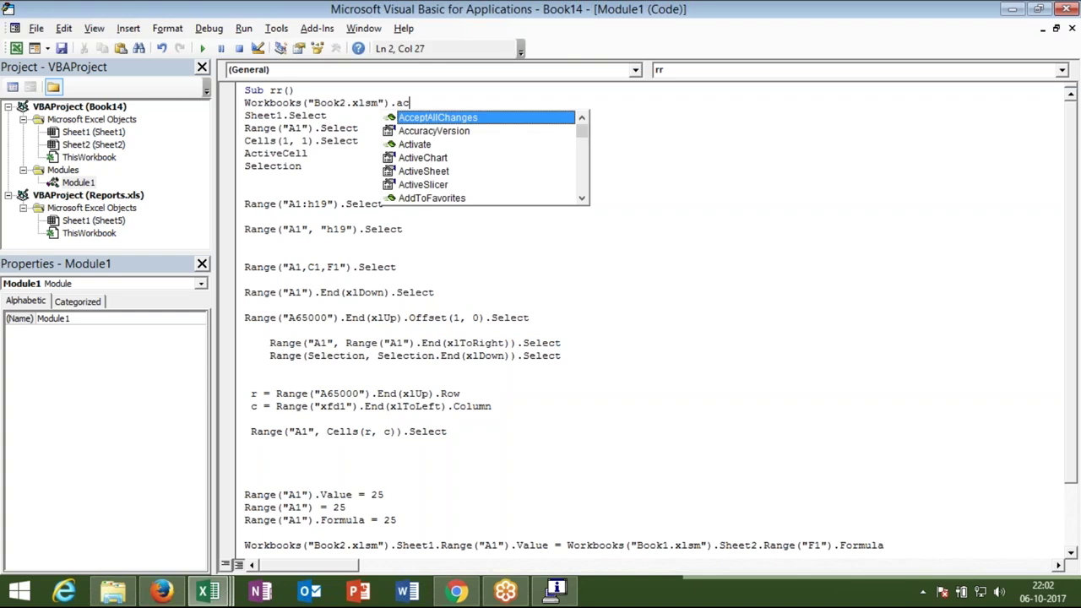
key(Down)
key(Down)
key(Return)
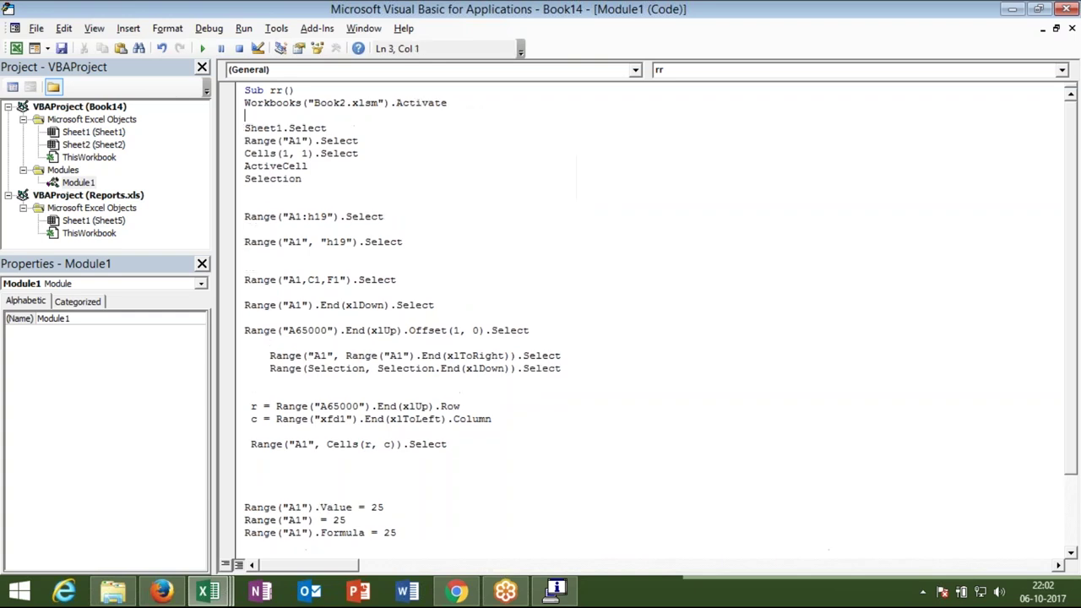
key(Delete)
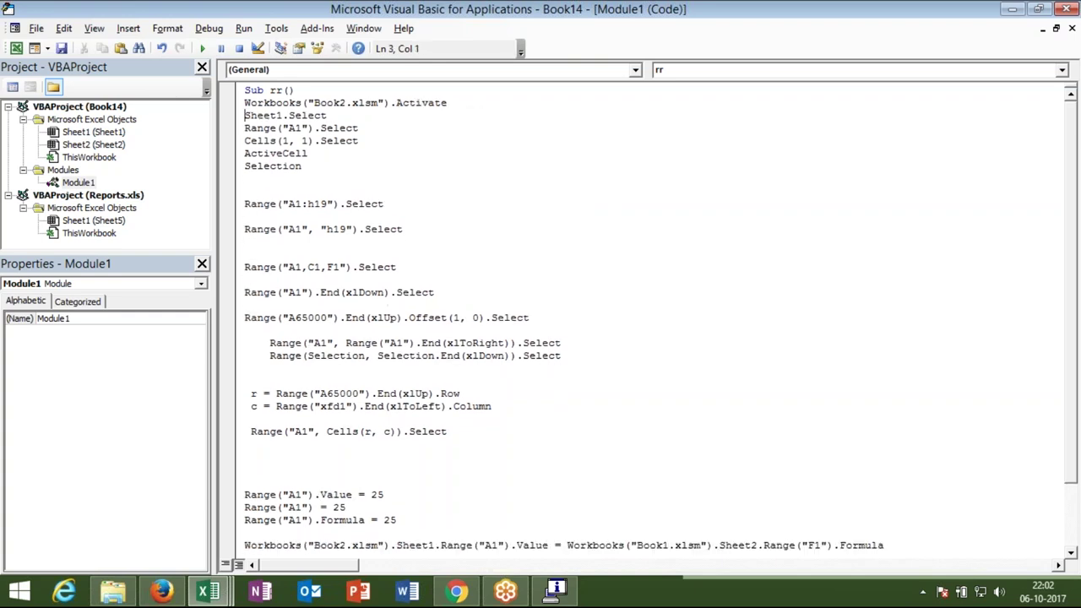
Select all module code, show the desktop, and continue on the EPSON L110 paper-out alert.
click(556, 591)
click(520, 458)
key(ctrl+a)
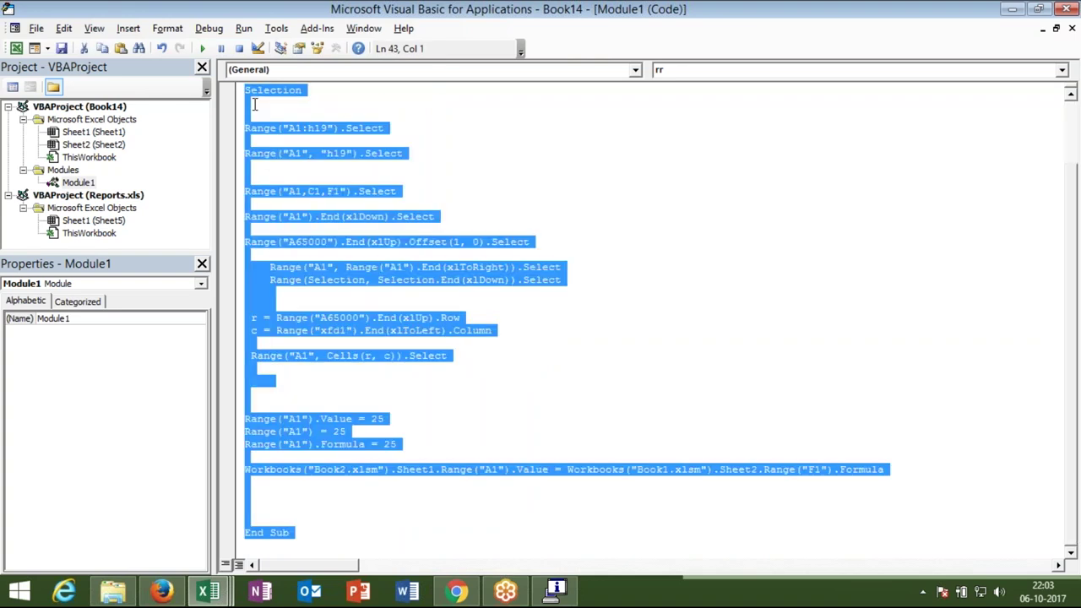
key(super+d)
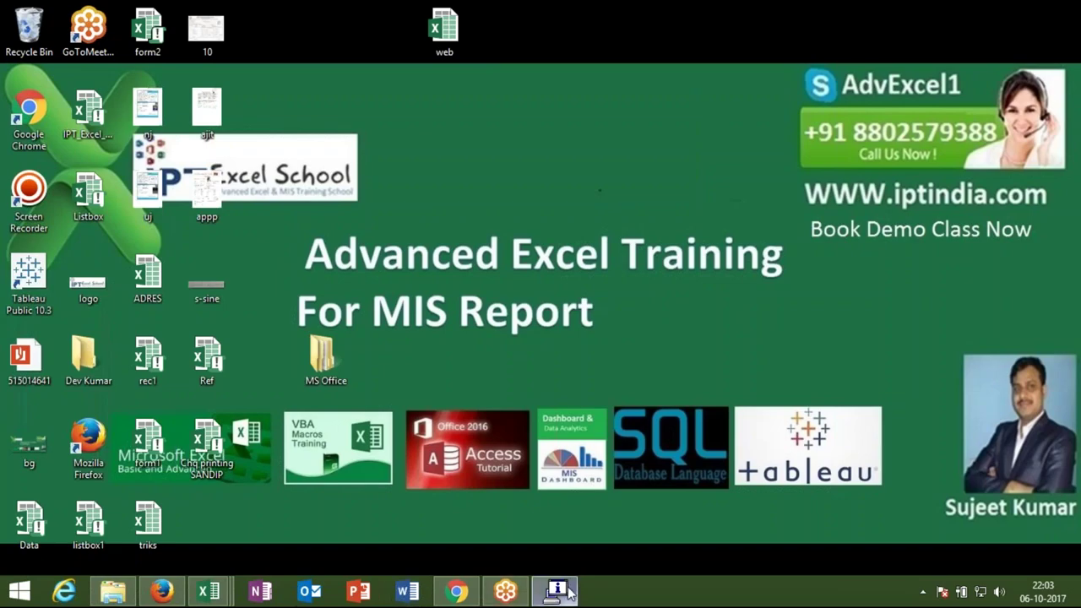
click(830, 561)
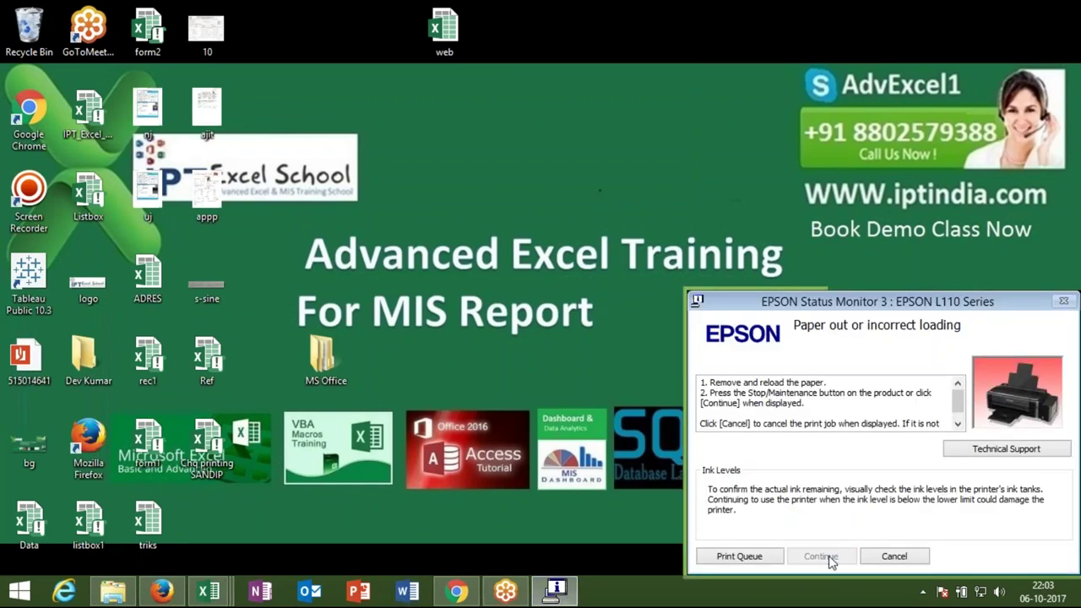